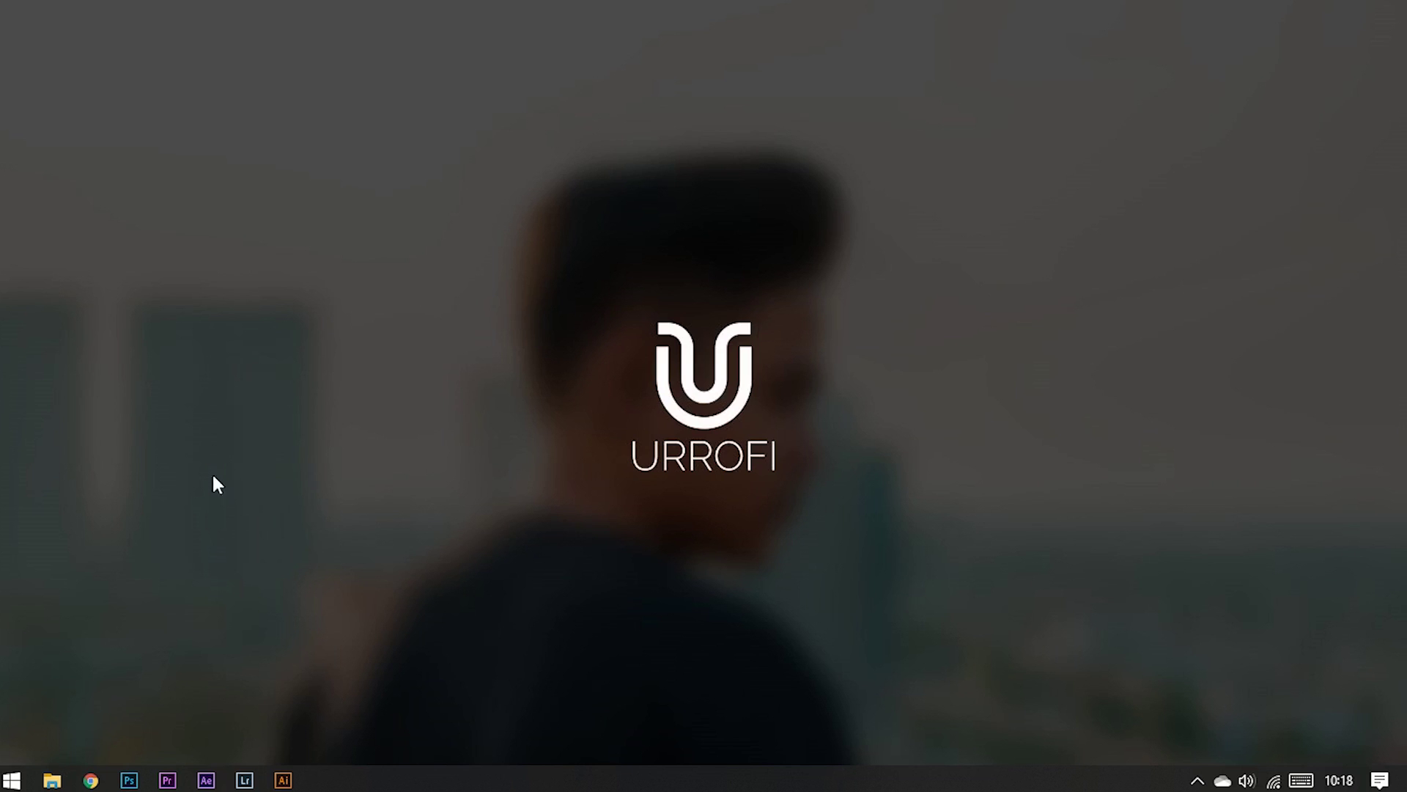
Show The Ultimate Titles Pack VideoHive page and scroll down to its item attributes and tags
click(91, 782)
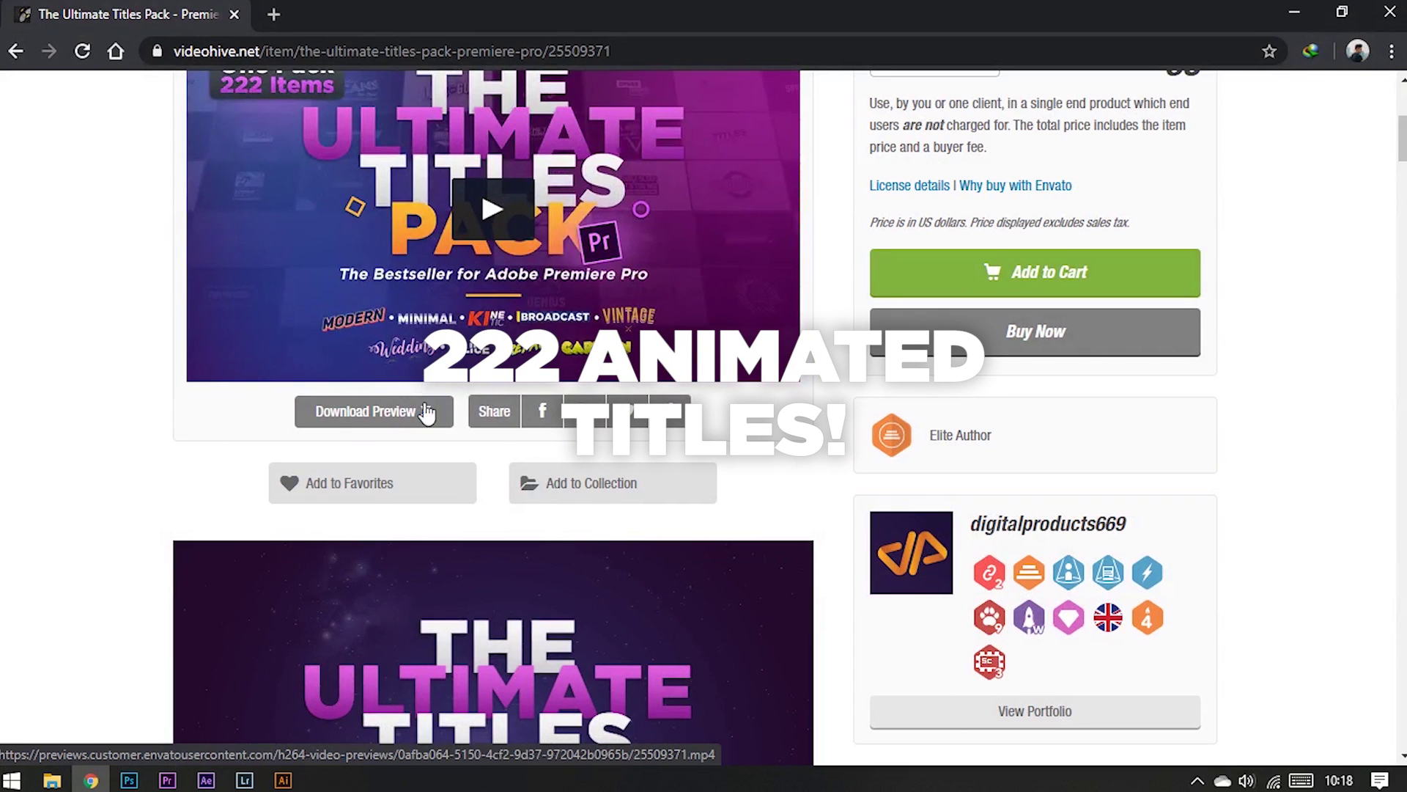
scroll(425, 413, down, 7)
scroll(456, 458, down, 5)
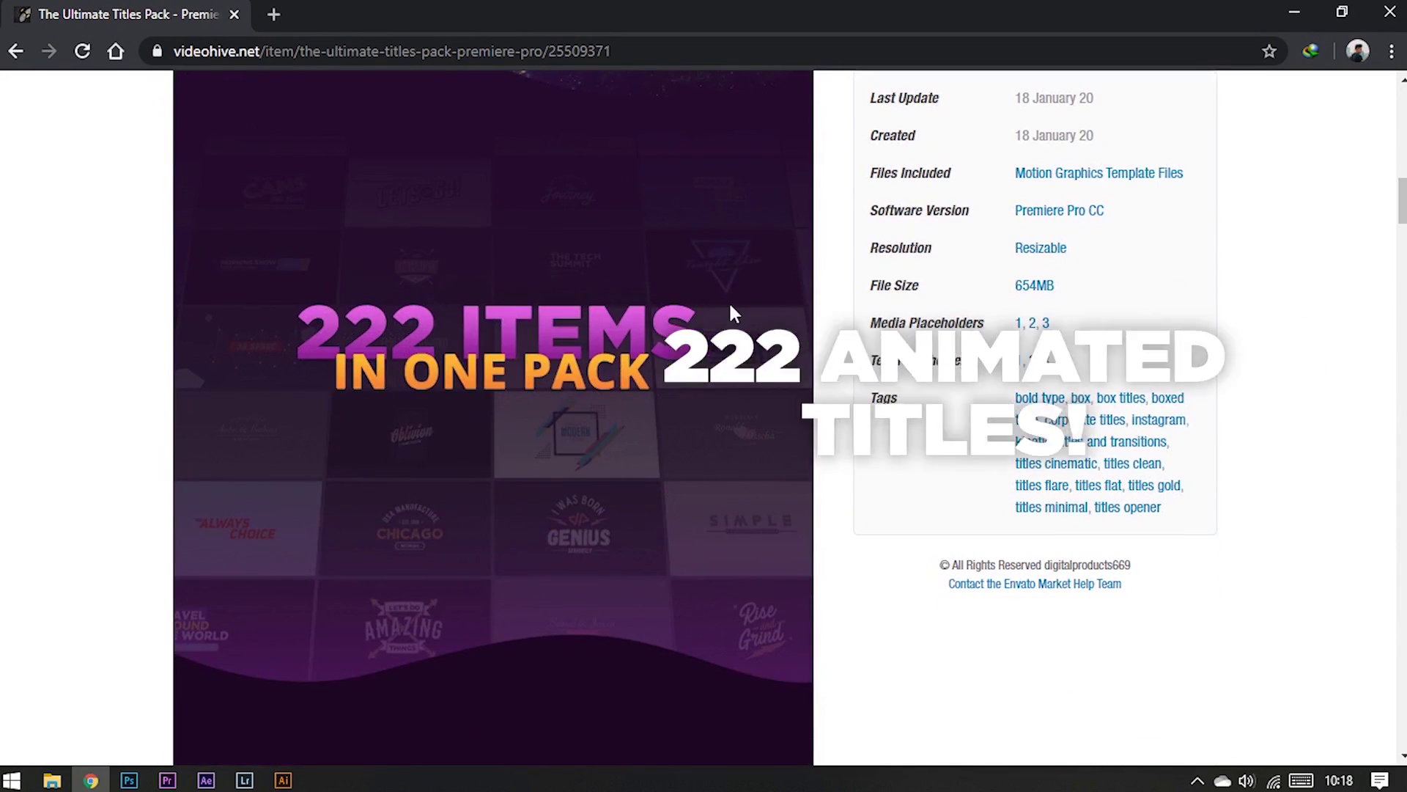
scroll(892, 465, down, 10)
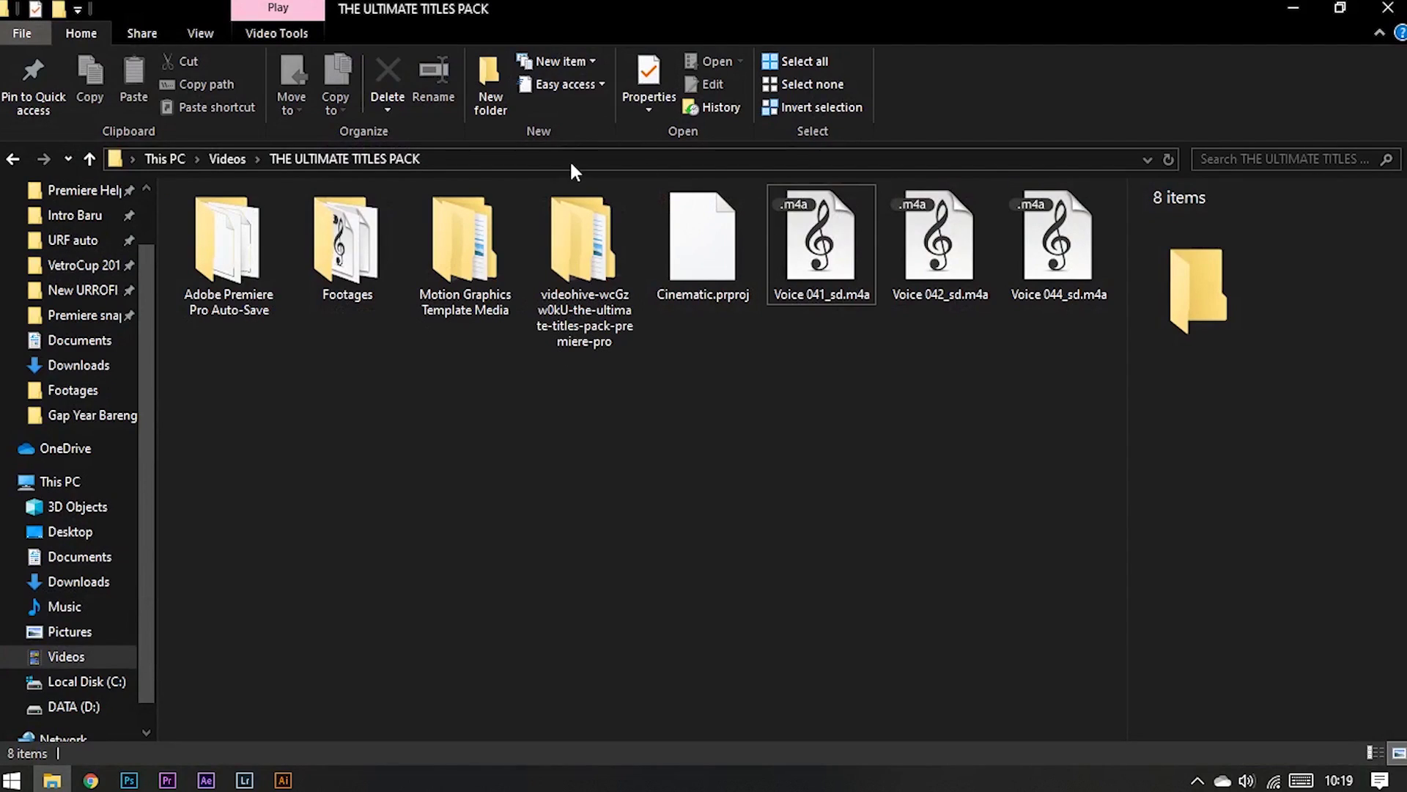
Open the videohive download folder, then its TUTP - MOGRT Files folder, and start a new project
click(579, 235)
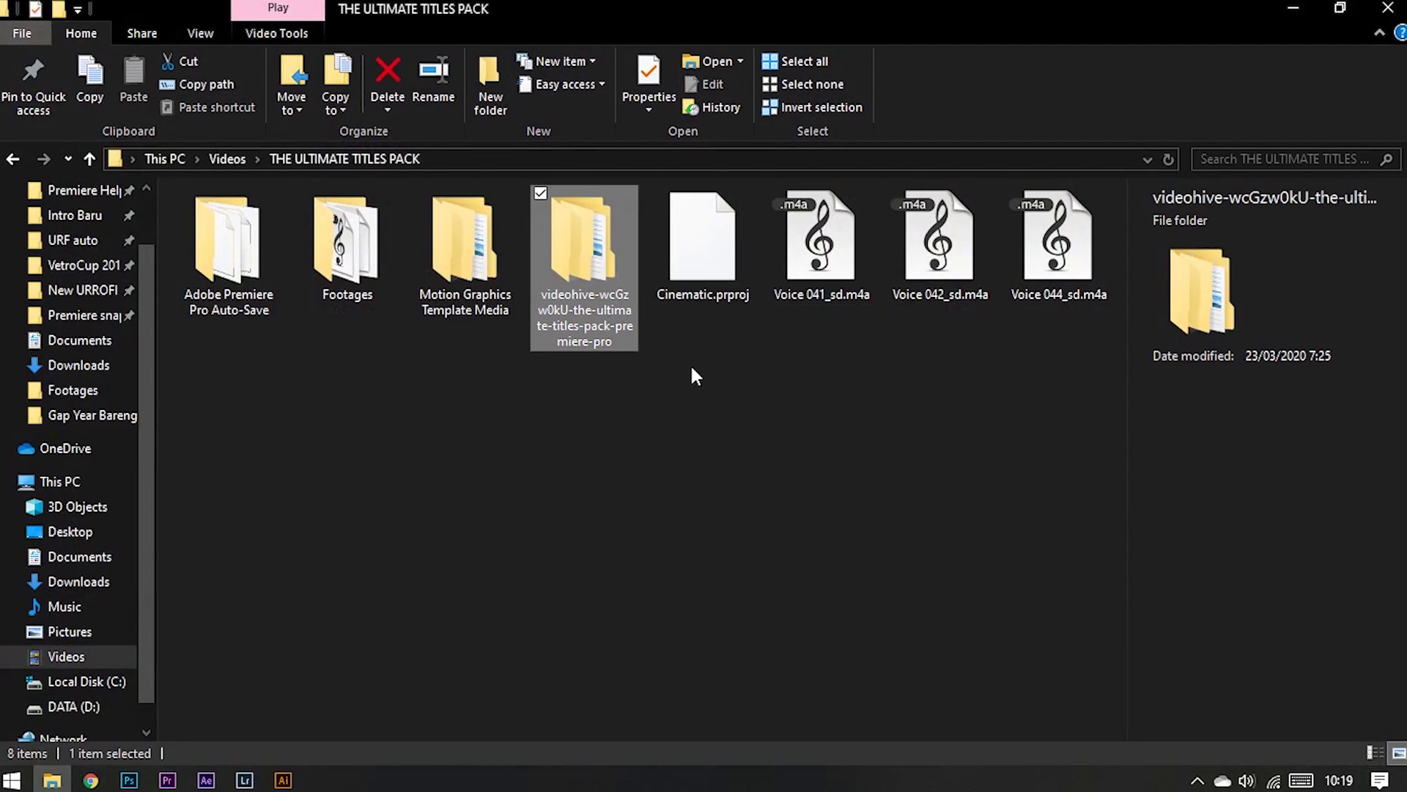
double_click(625, 316)
double_click(503, 235)
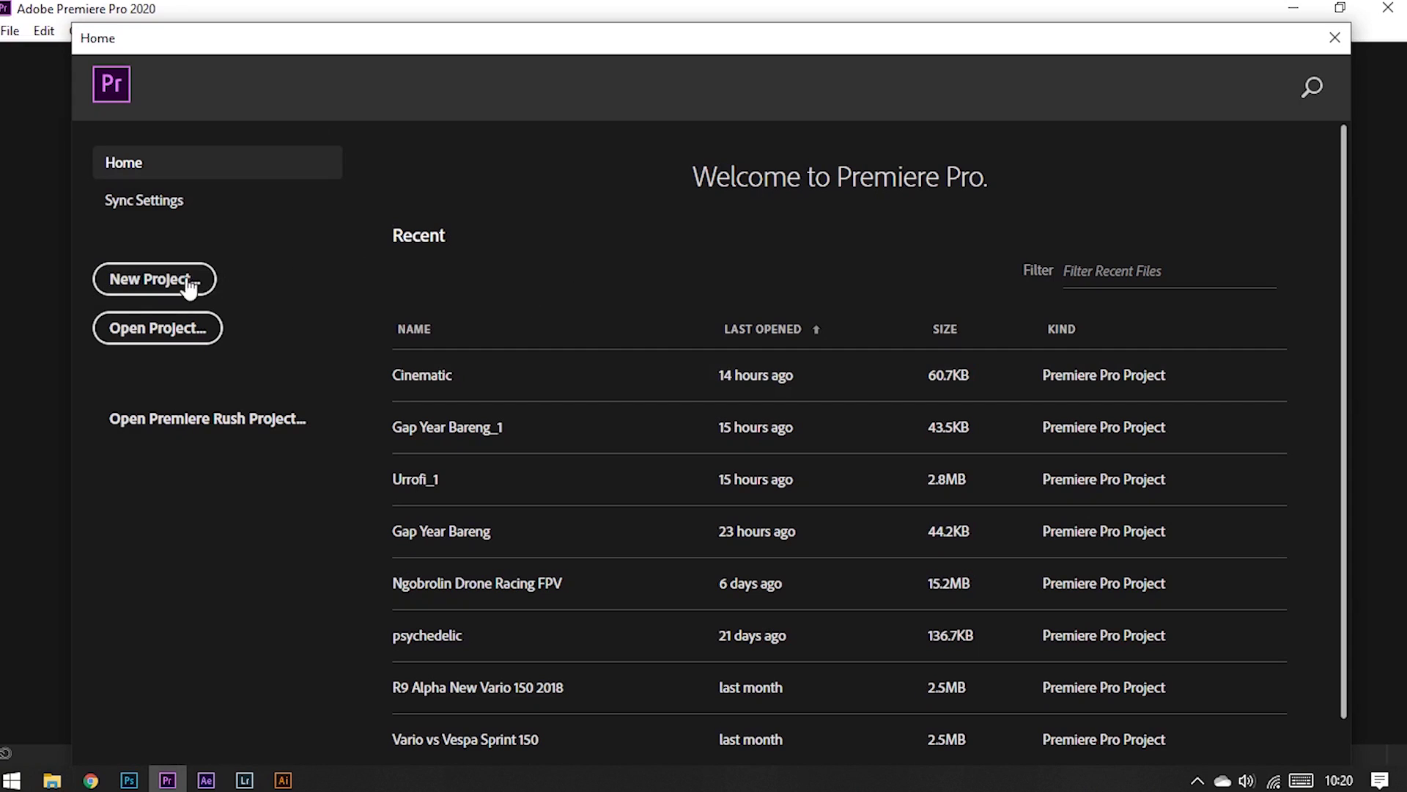
click(189, 286)
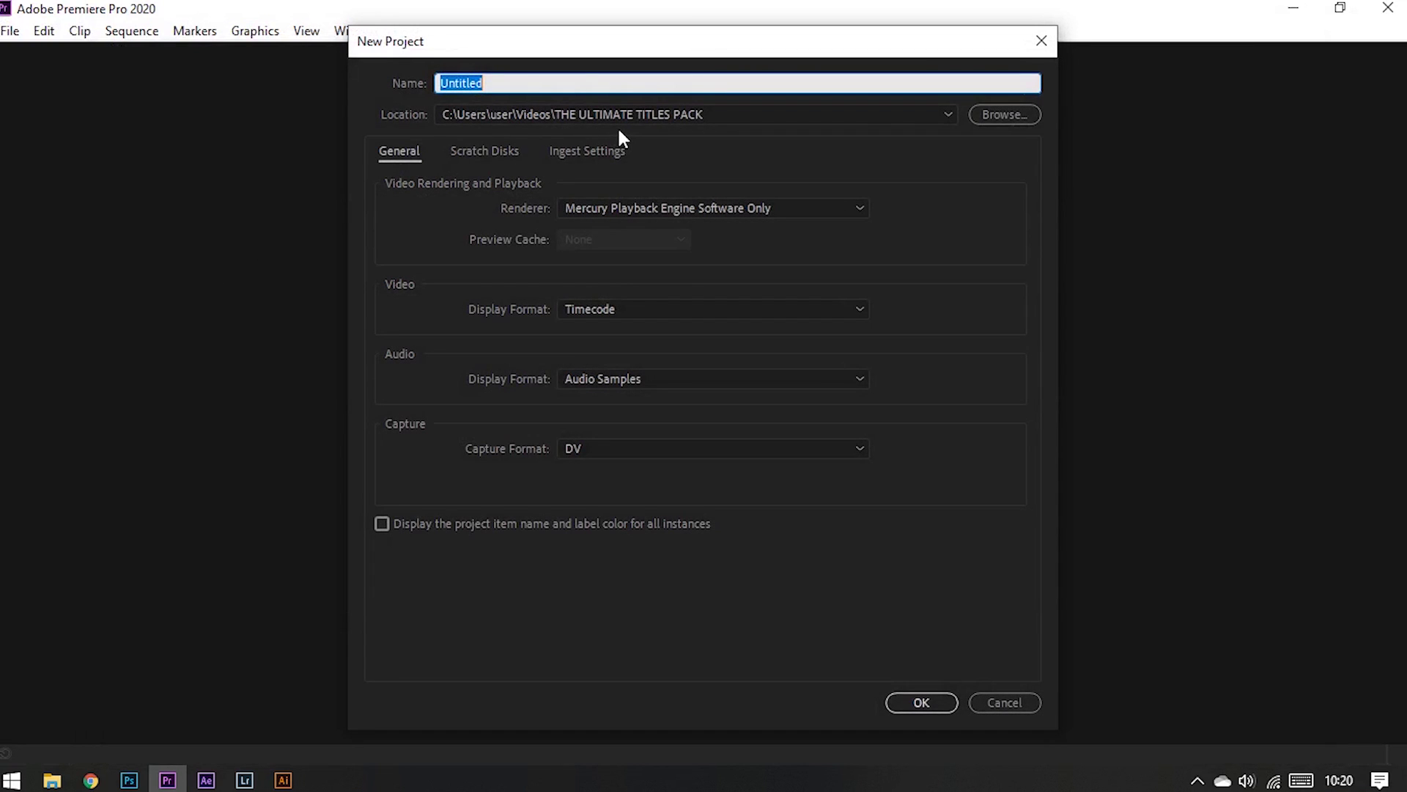
Create the Jakarta Cinematic project and a new AVCHD 1080p30 sequence named Sequence 01
text(Jakarta Cinematic)
key(Return)
click(44, 30)
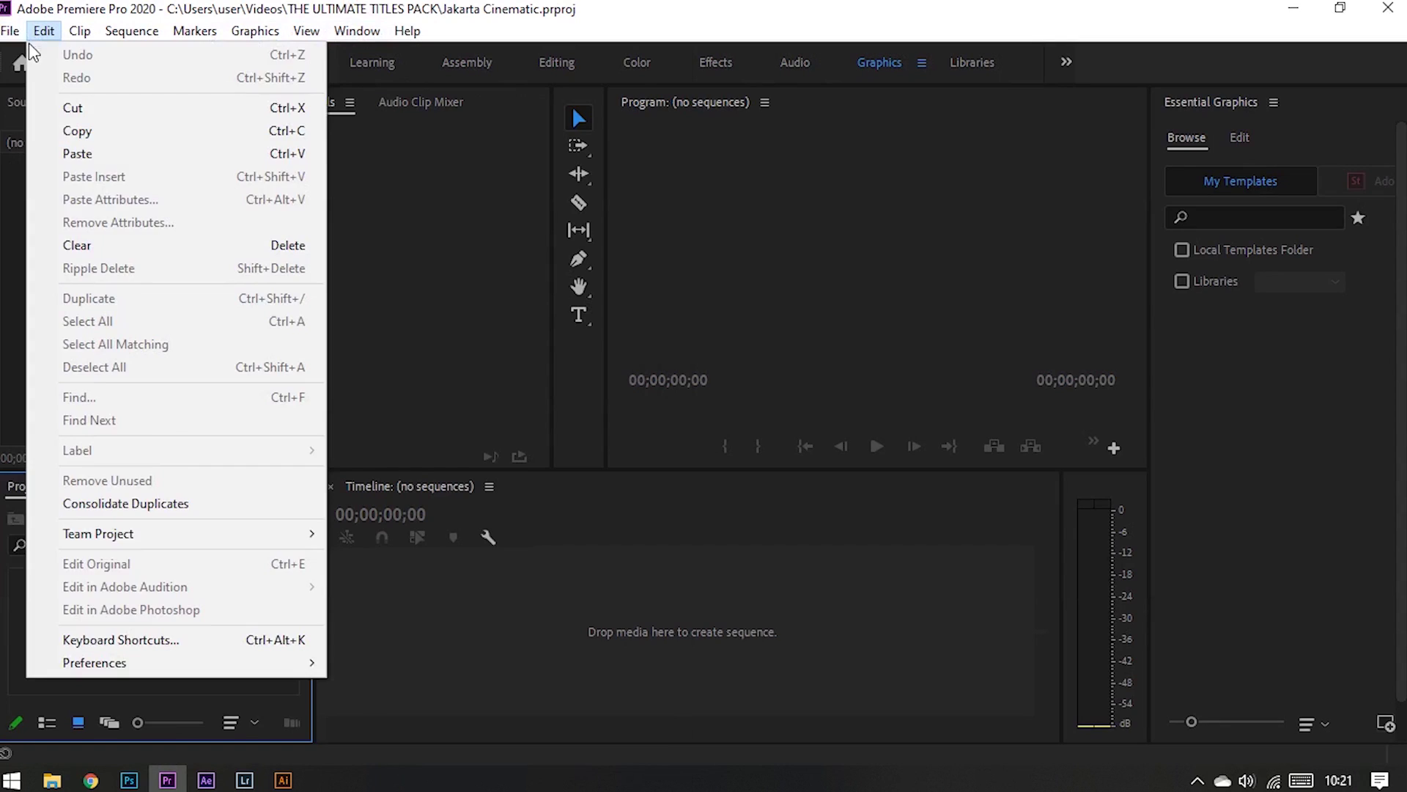
mouse_move(42, 54)
click(373, 101)
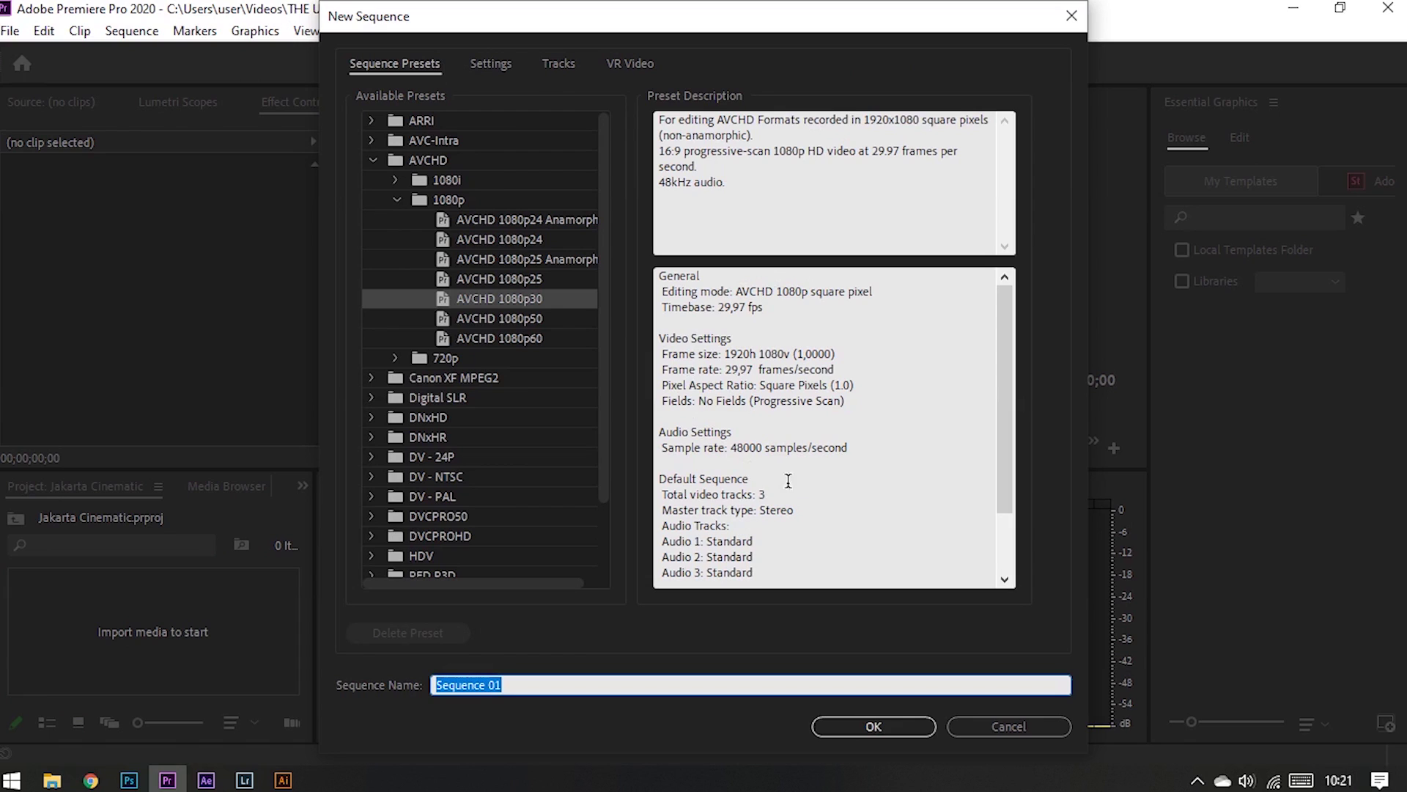
scroll(597, 249, down, 1)
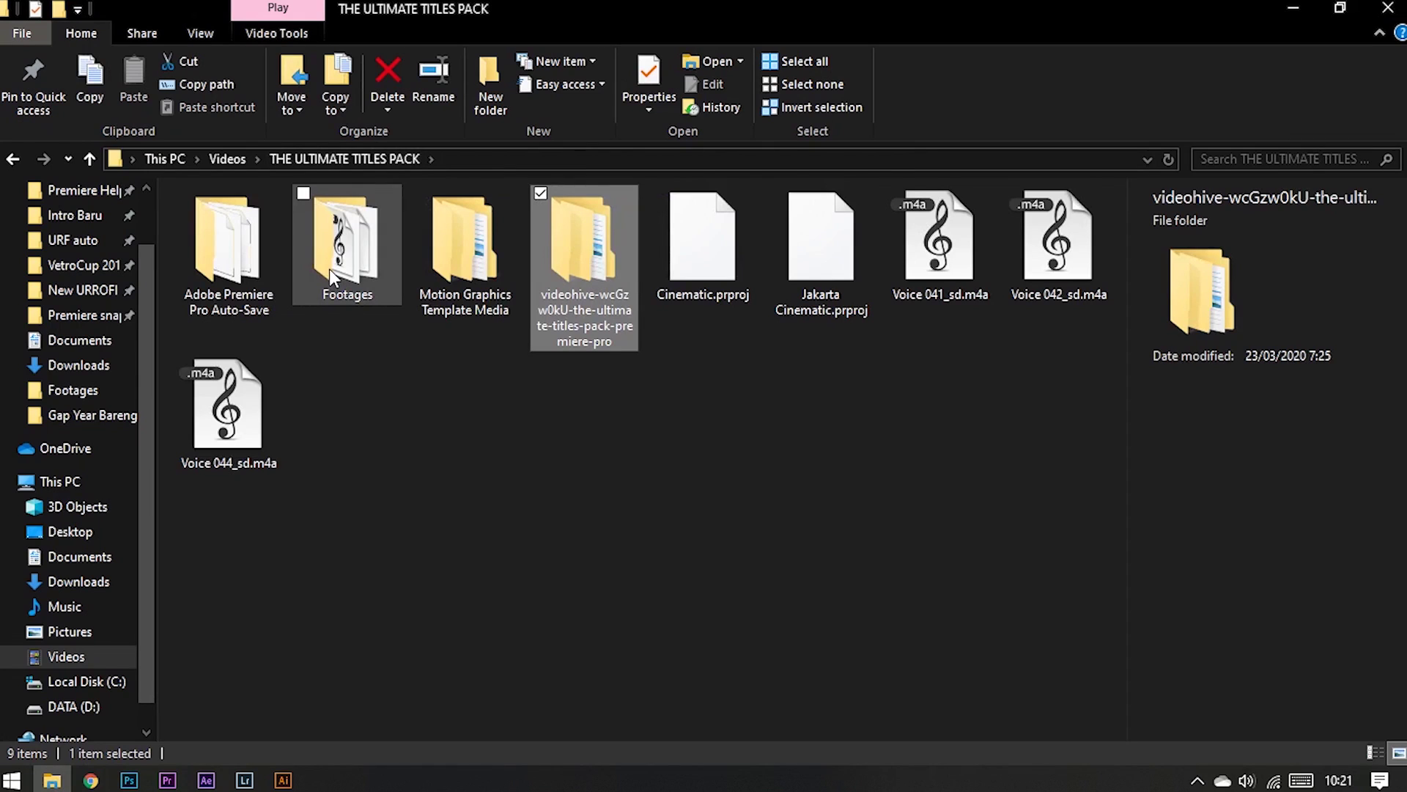
Play DJI_0009.MOV and DJI_0038.MOV from the Footages folder in Media Player Classic, then close it
click(510, 368)
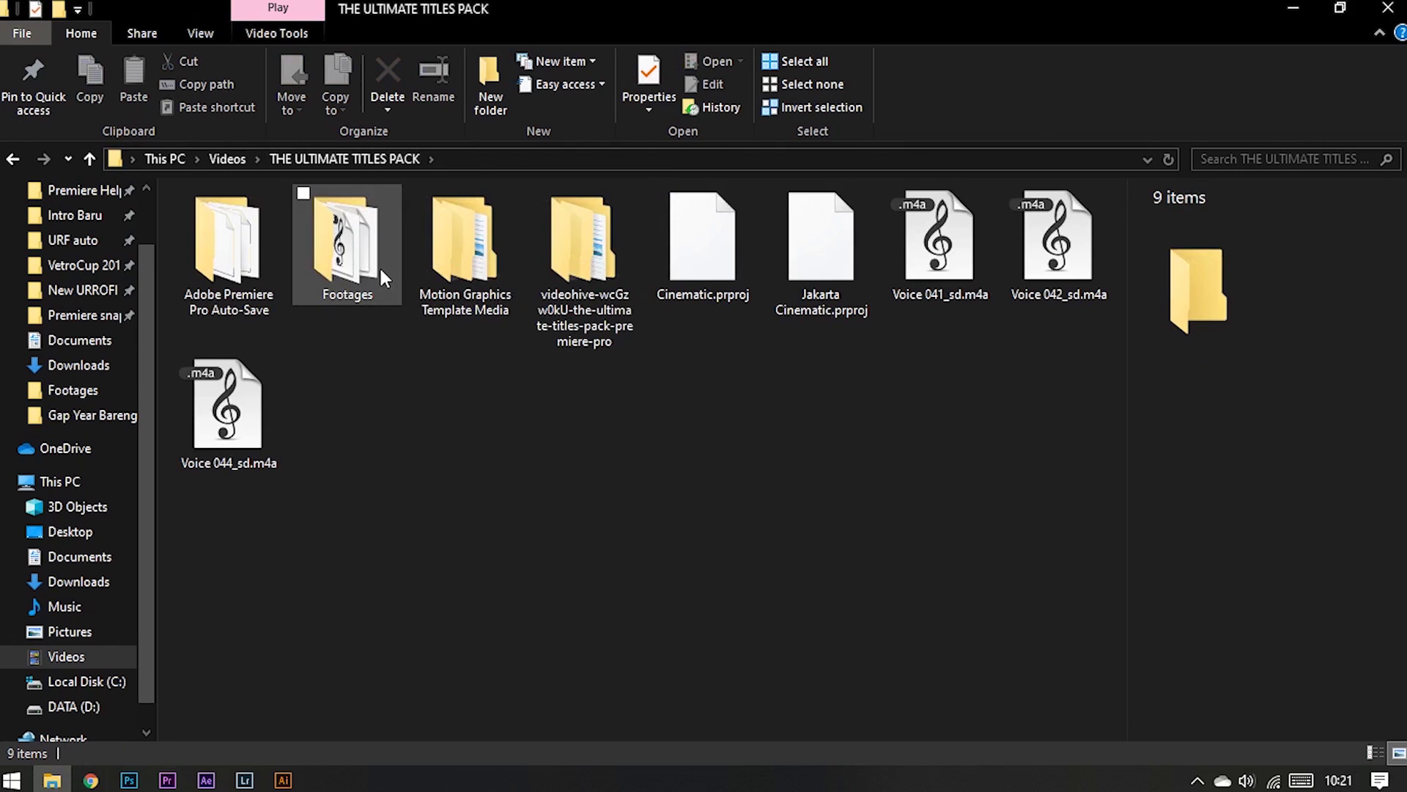
double_click(380, 271)
click(611, 411)
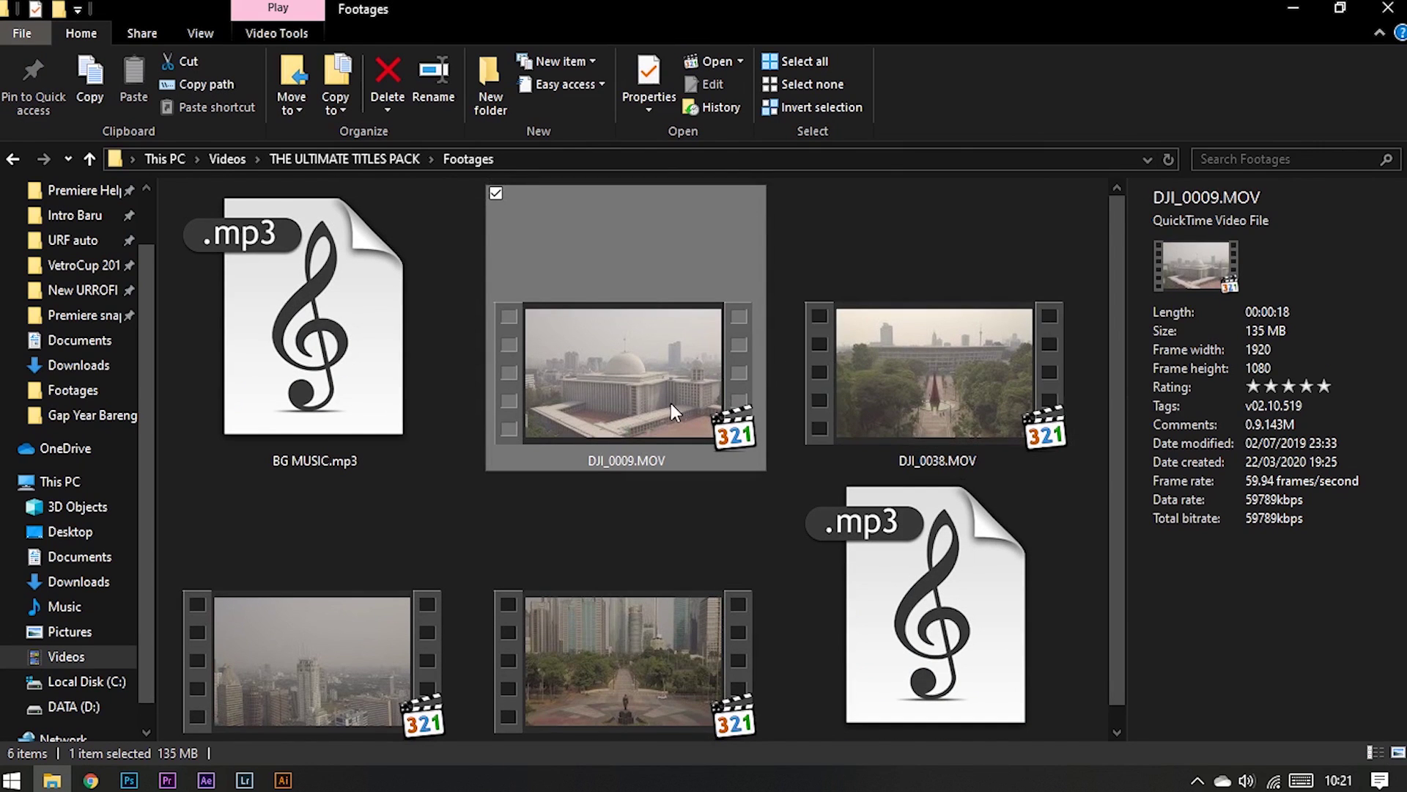
scroll(671, 410, down, 1)
double_click(716, 320)
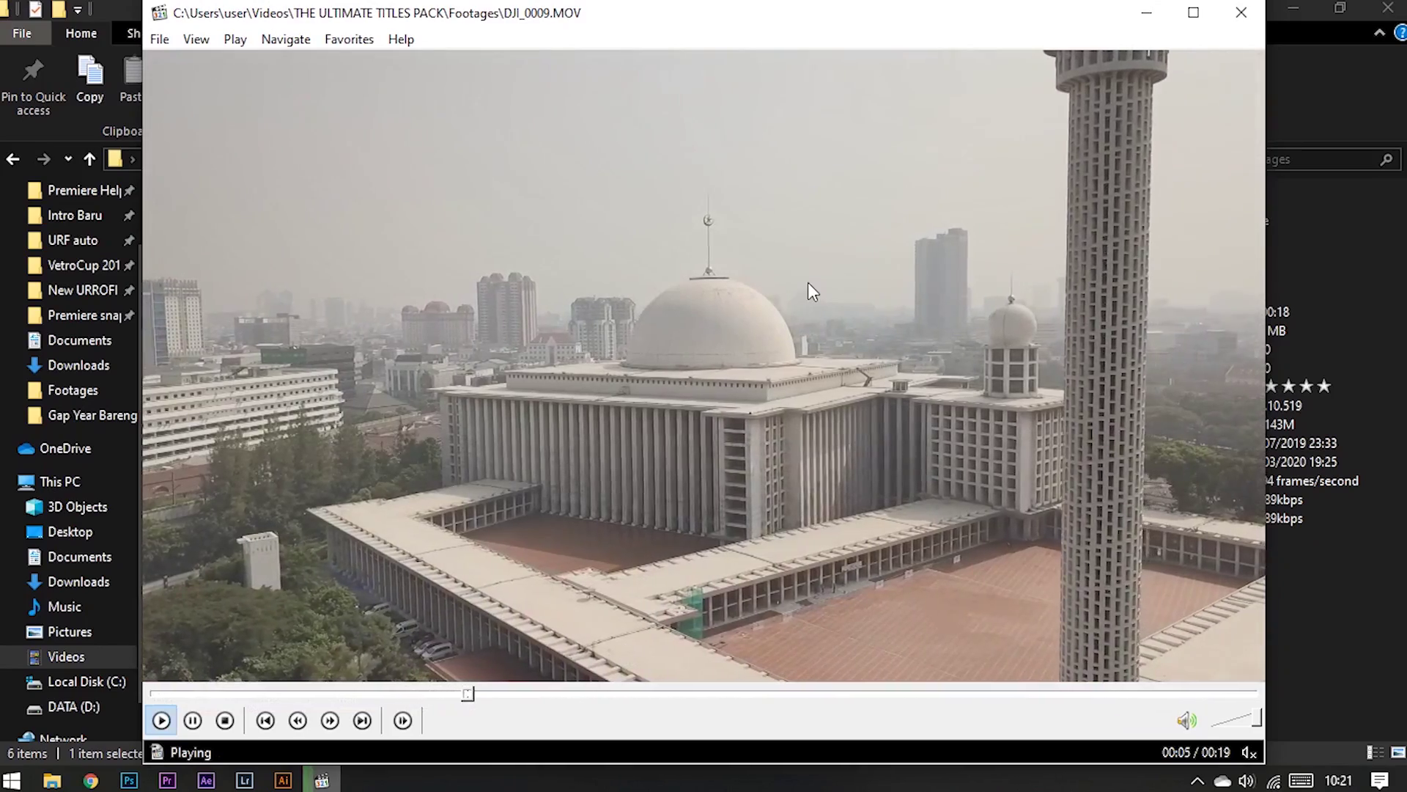
click(363, 721)
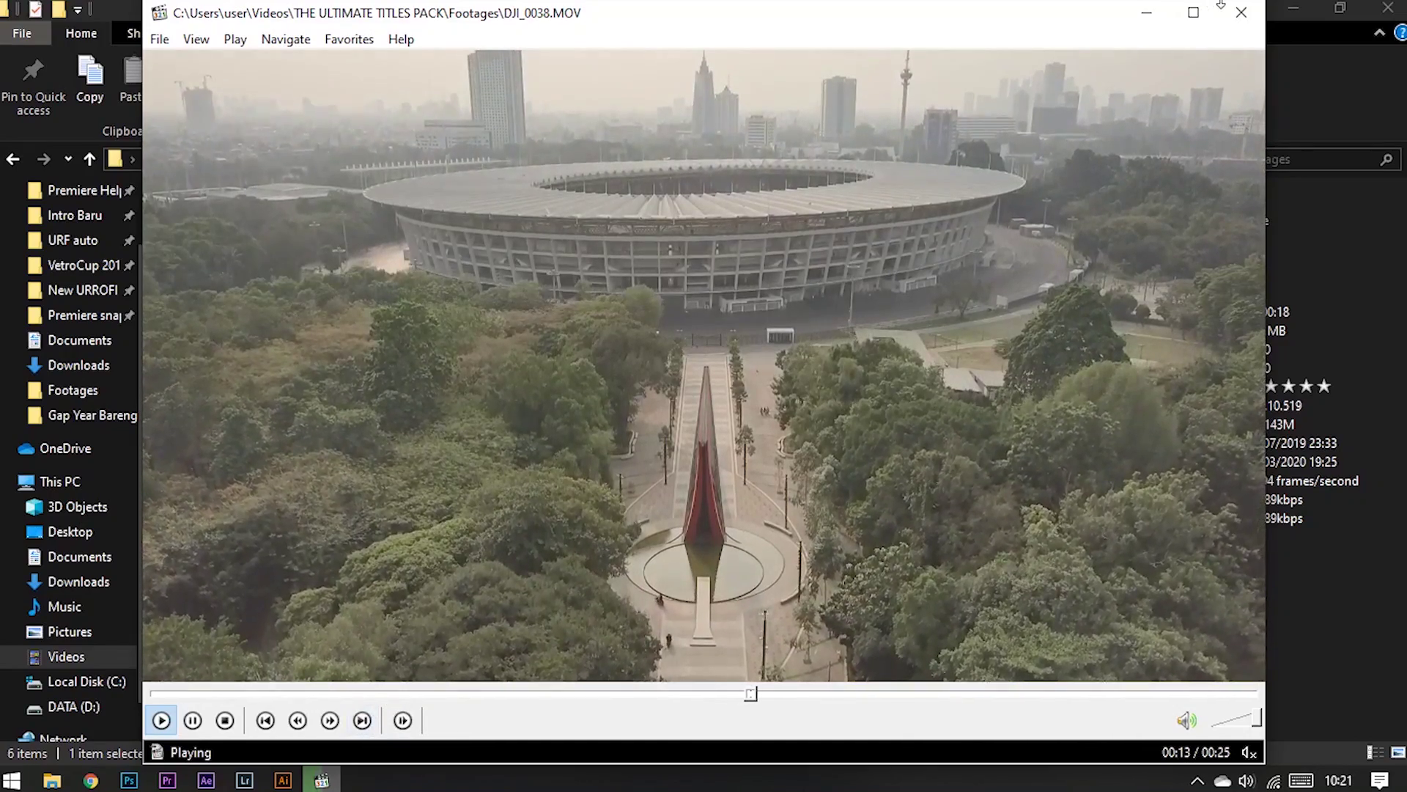
click(1241, 12)
scroll(937, 399, down, 1)
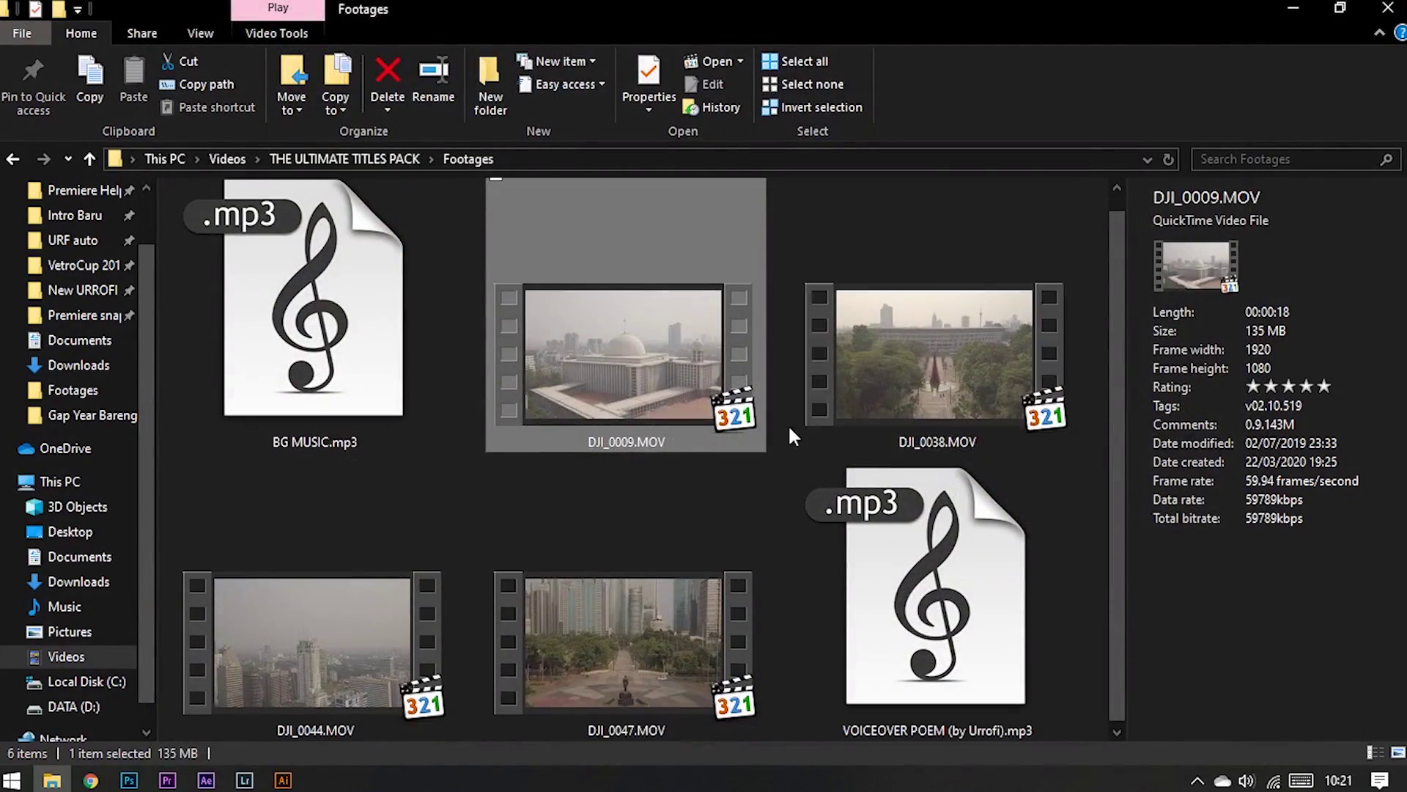
Drag DJI_0009, DJI_0038, DJI_0044 and DJI_0047 onto the timeline, keeping existing sequence settings
ctrl+click(860, 317)
ctrl+click(431, 639)
ctrl+click(609, 609)
mouse_move(658, 365)
mouse_down()
mouse_move(198, 762)
mouse_move(655, 531)
mouse_up()
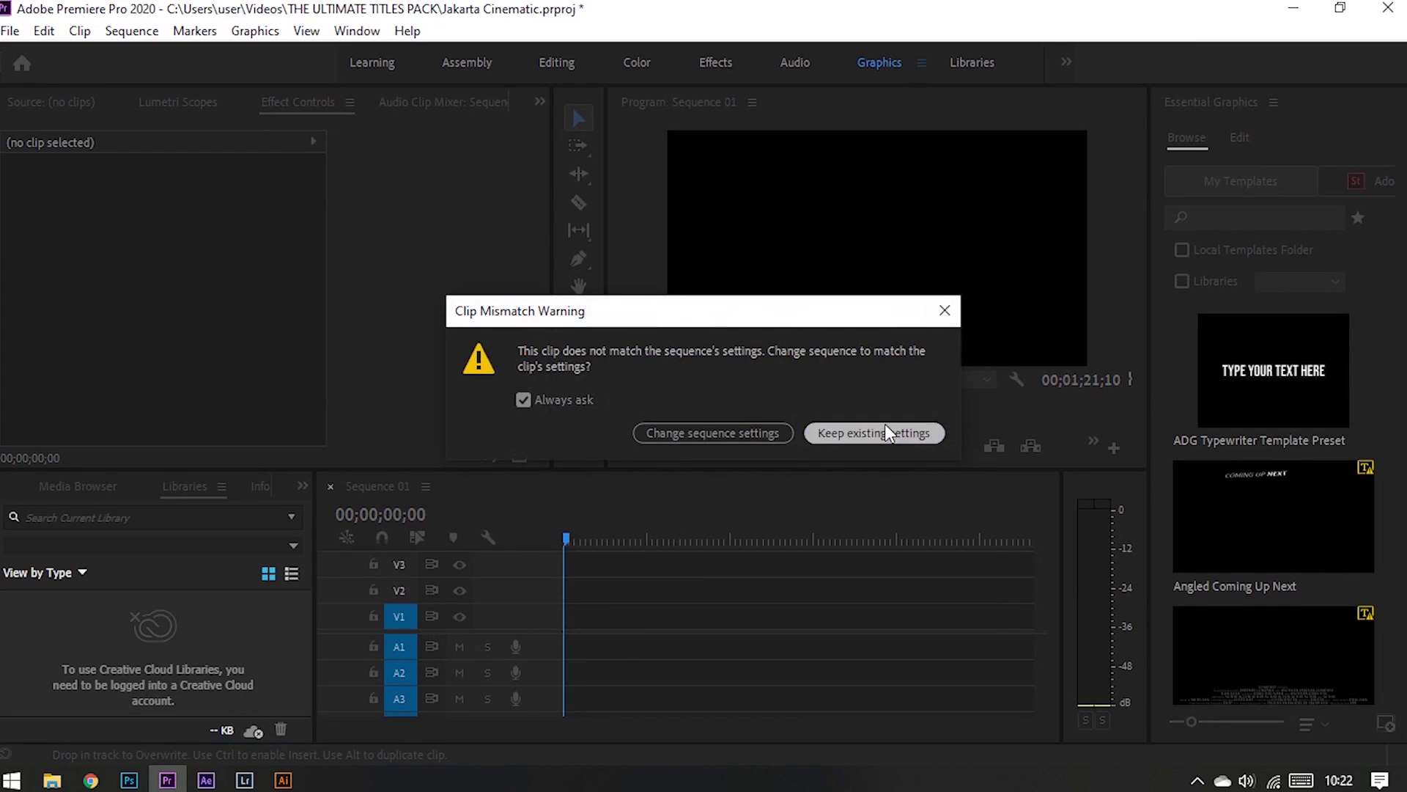
click(885, 433)
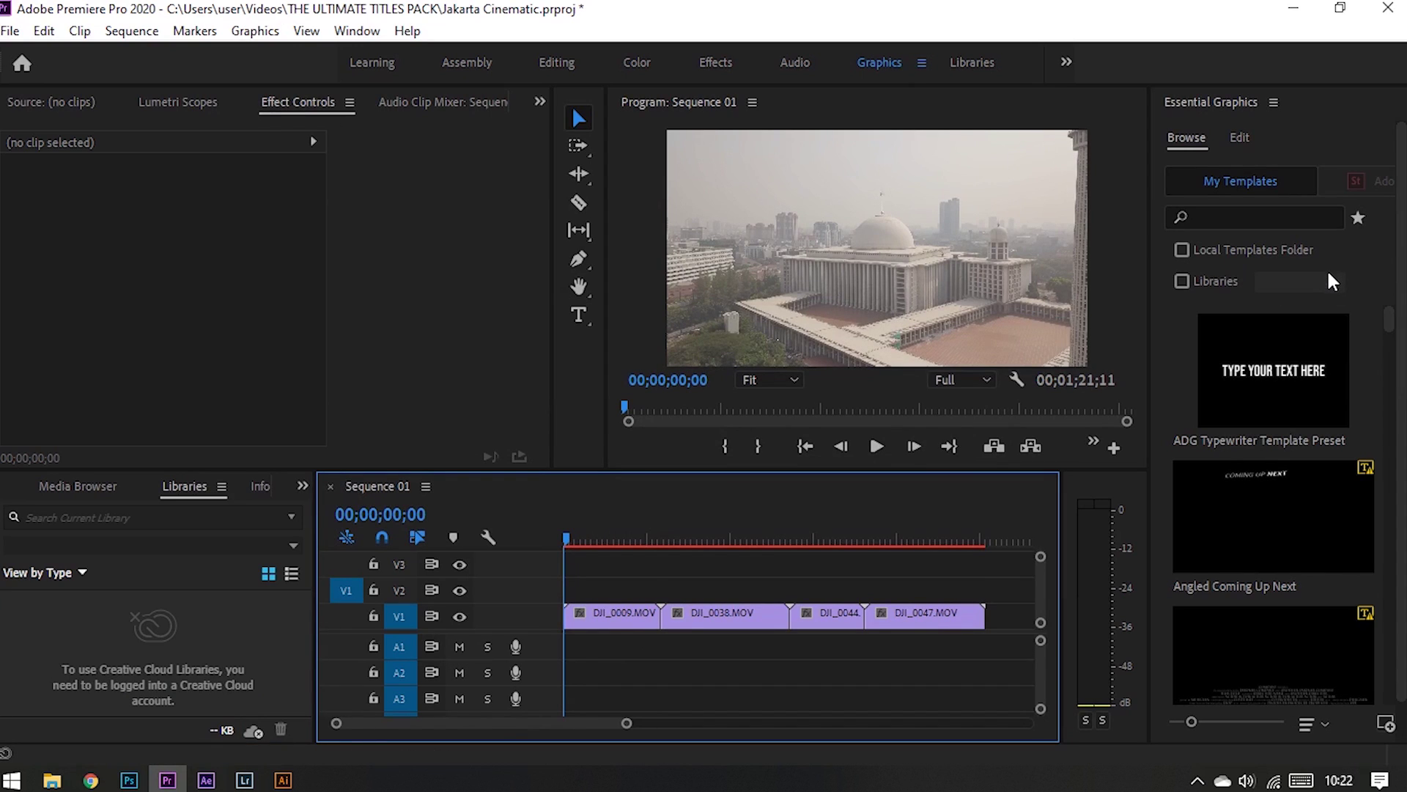
mouse_move(1336, 328)
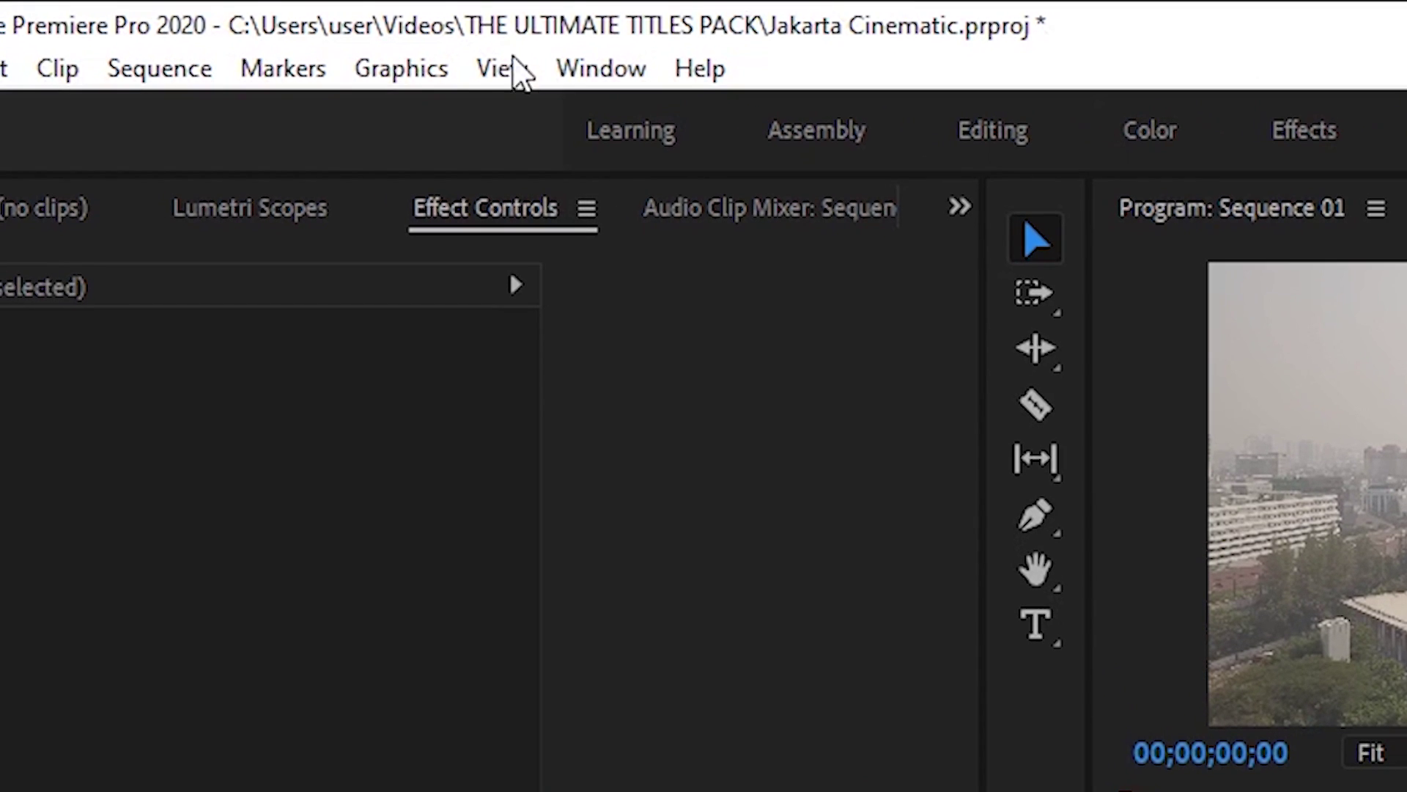
Show the Essential Graphics panel and search its templates for TUTP
click(584, 68)
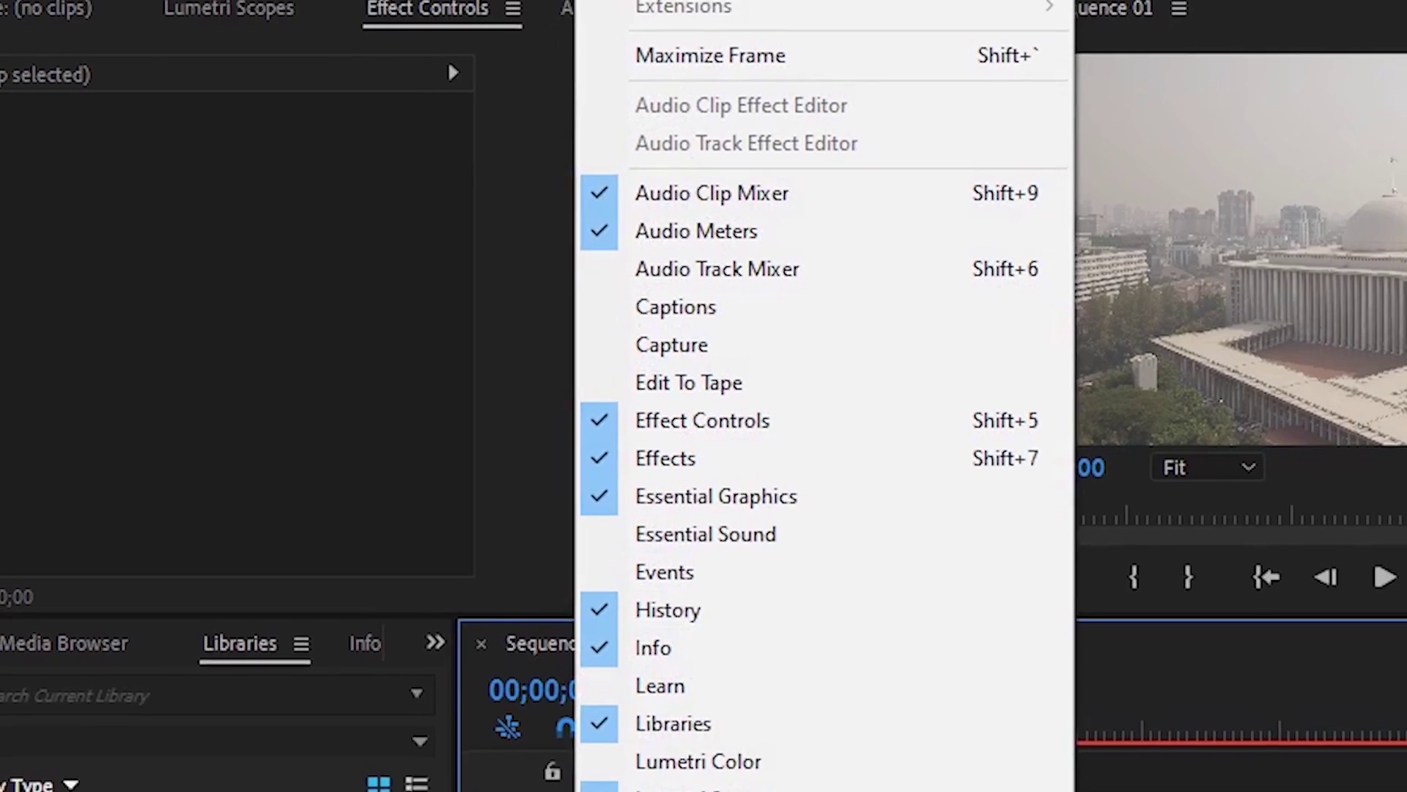
click(843, 546)
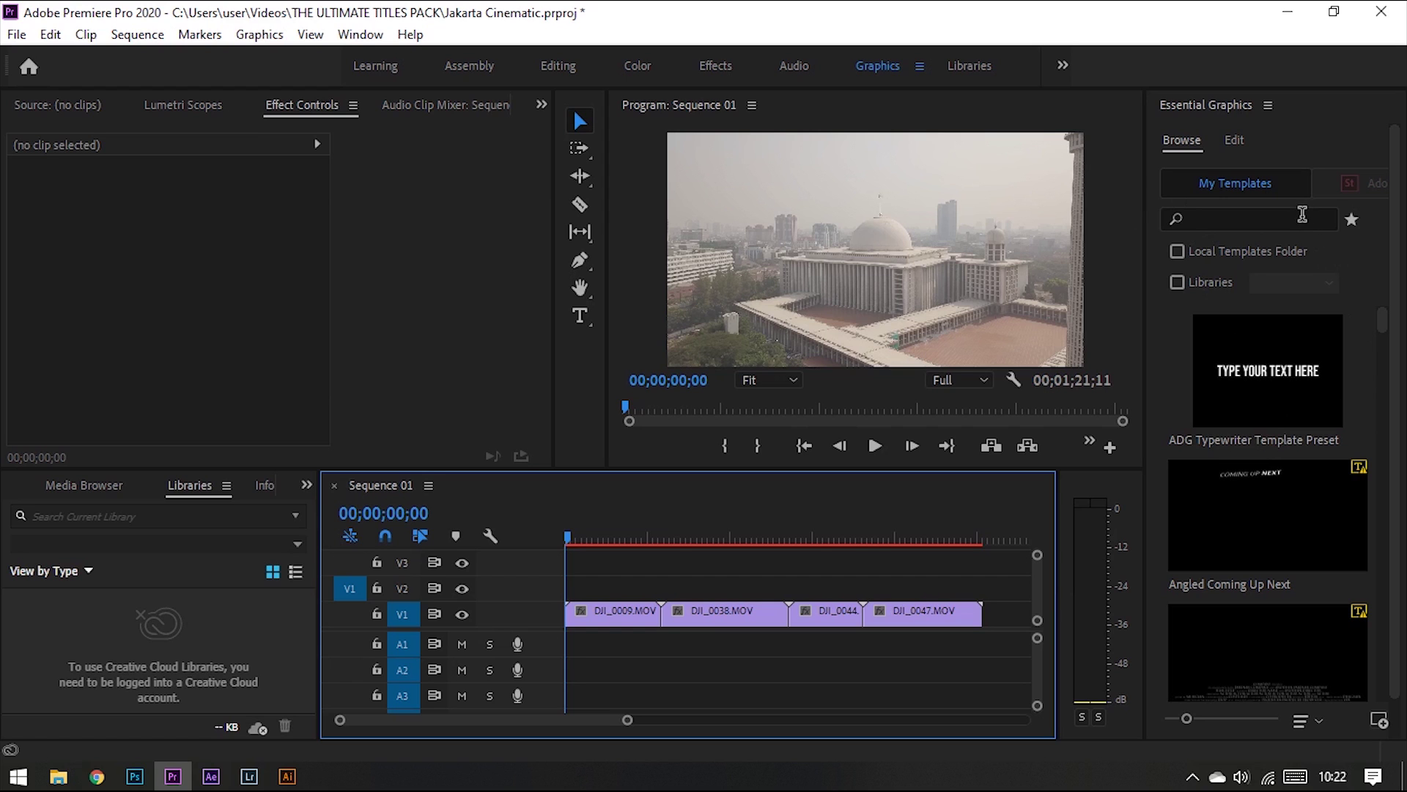
click(1302, 215)
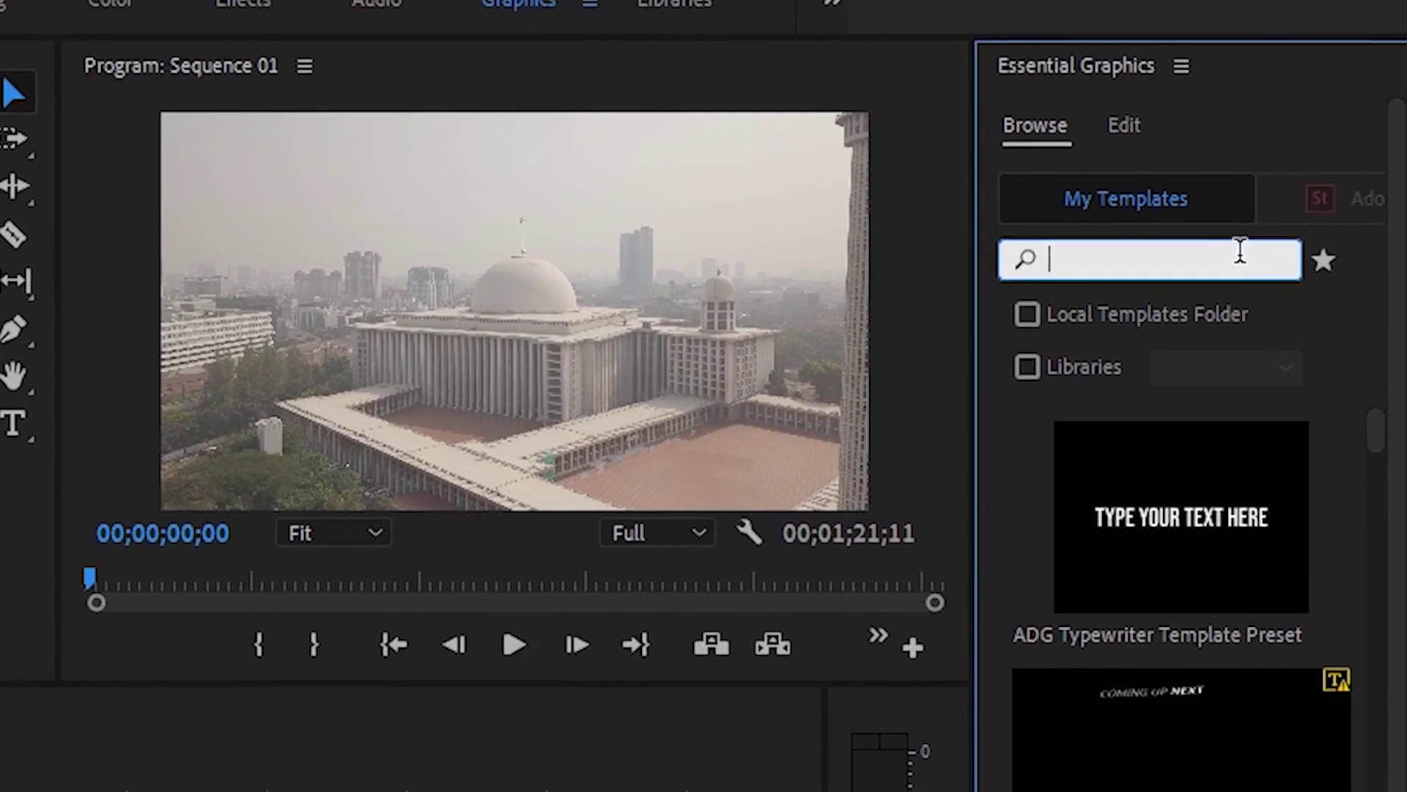
text(TUTP)
key(Return)
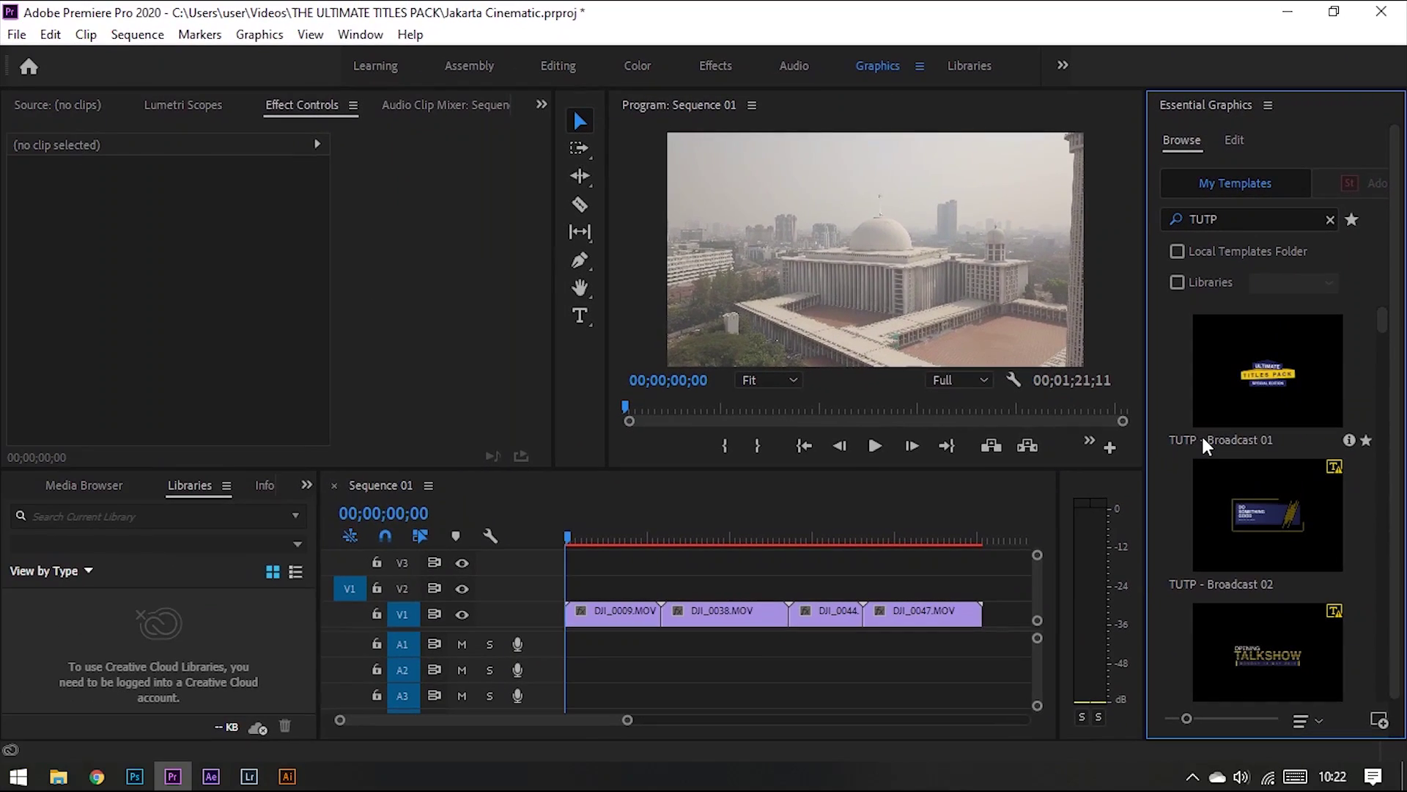
Scroll through the list of TUTP title templates
scroll(1203, 438, down, 5)
scroll(1203, 438, down, 8)
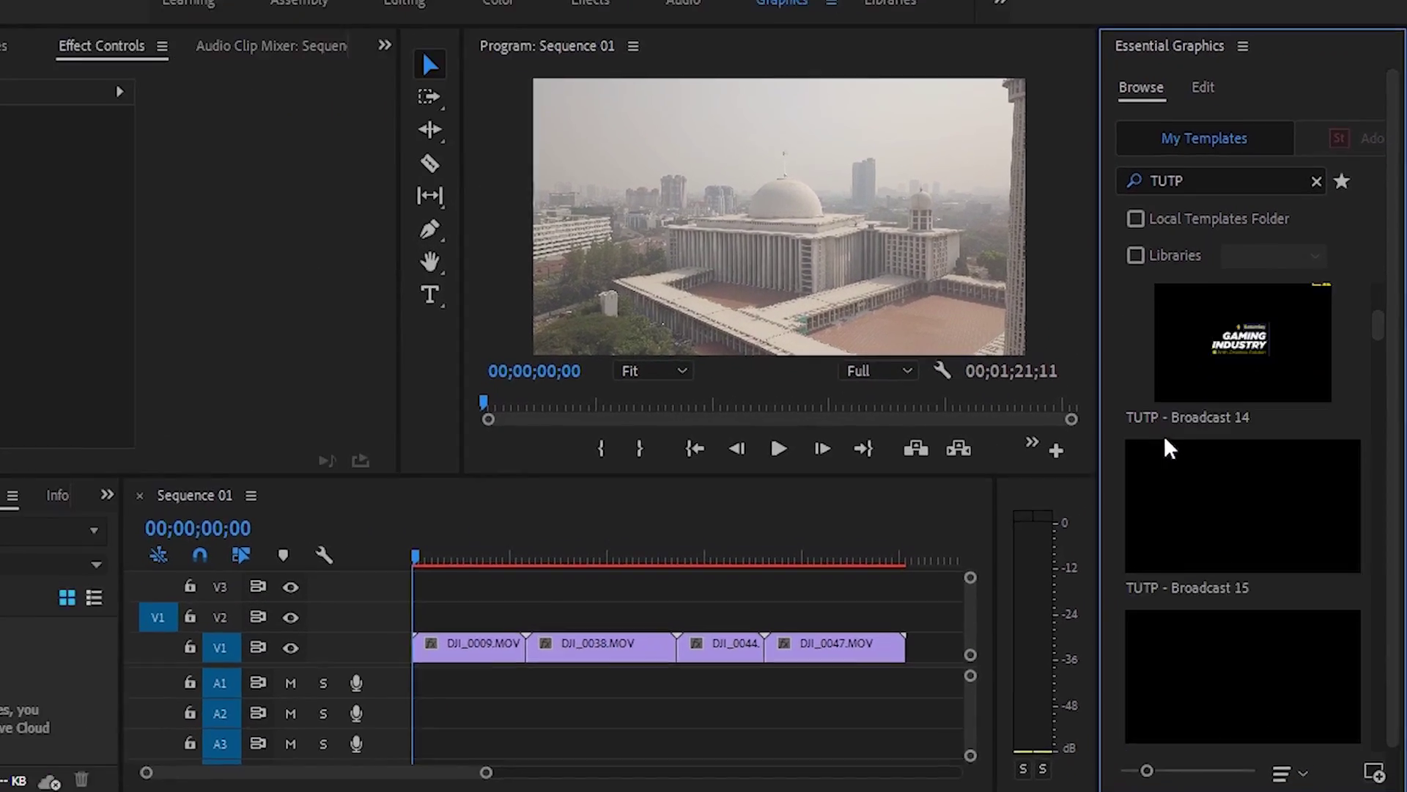
scroll(1203, 438, down, 6)
scroll(1203, 438, down, 10)
scroll(1063, 438, down, 10)
scroll(1062, 440, down, 10)
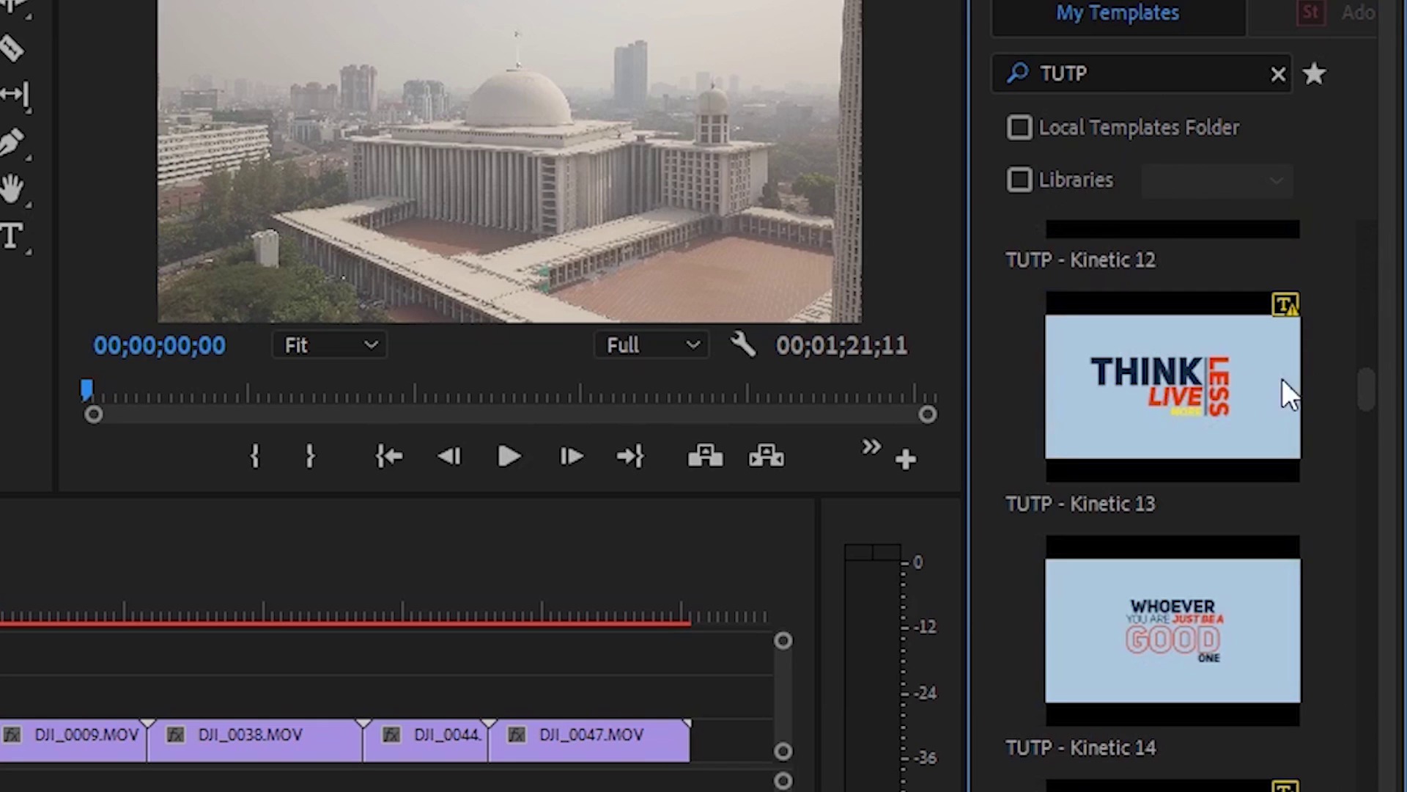
mouse_move(1365, 388)
mouse_down()
mouse_move(1392, 786)
mouse_move(1386, 294)
mouse_up()
Move the playhead to about four seconds and browse down to the TUTP Minimal titles
drag(587, 539, 588, 541)
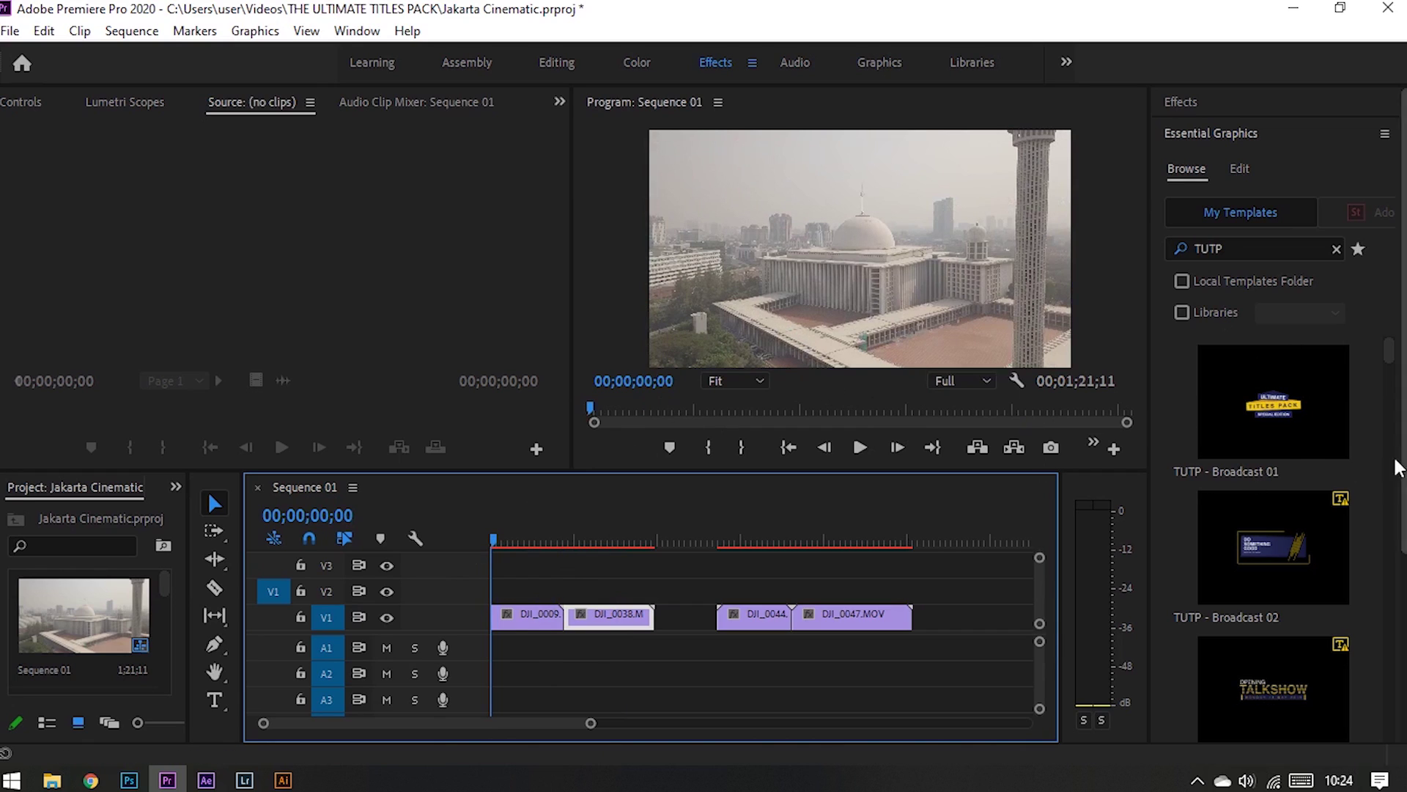
scroll(1259, 425, down, 5)
scroll(1259, 425, down, 5)
scroll(1259, 425, down, 5)
scroll(1264, 418, down, 5)
scroll(1253, 441, down, 5)
scroll(1253, 438, down, 5)
scroll(1251, 441, down, 5)
scroll(1247, 438, down, 5)
scroll(1247, 441, down, 5)
scroll(1242, 441, down, 5)
scroll(1239, 439, down, 5)
scroll(1239, 441, down, 5)
scroll(1242, 440, up, 5)
scroll(1242, 440, up, 5)
scroll(1224, 455, up, 5)
scroll(1202, 473, up, 5)
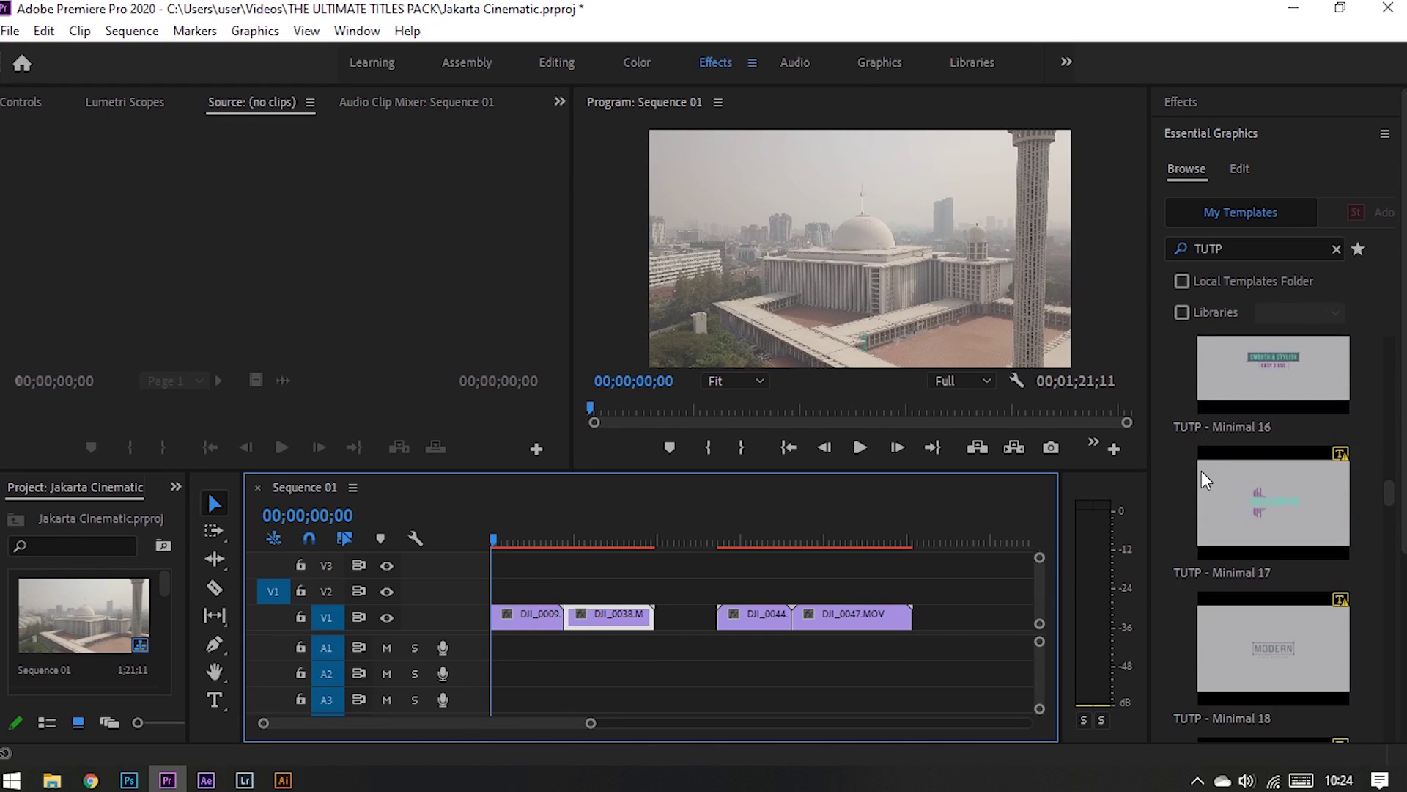
scroll(1195, 474, up, 5)
scroll(1180, 492, up, 5)
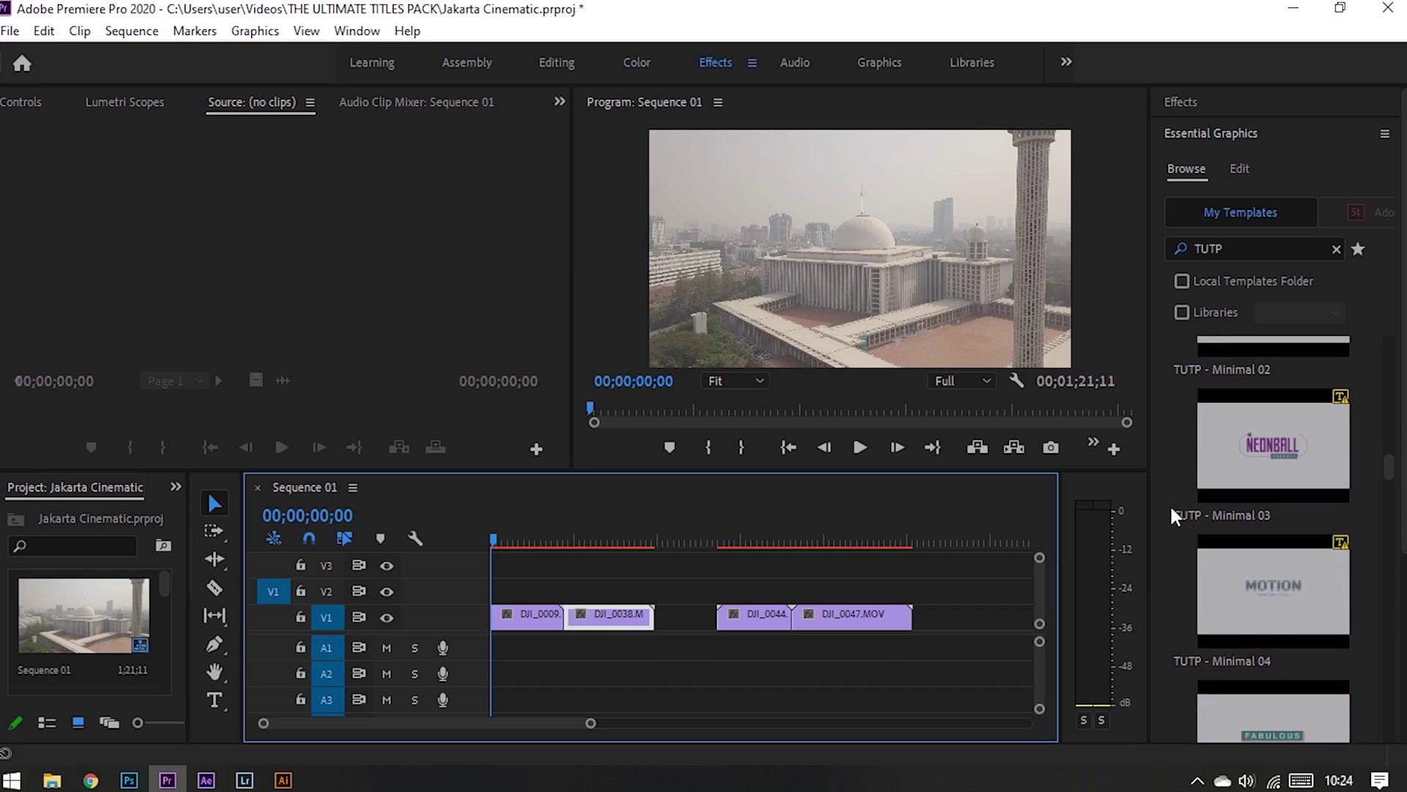
Place TUTP - Minimal 04 on V2, enable Remove Background, and scale it to frame size
mouse_move(1234, 593)
mouse_down()
mouse_move(581, 620)
mouse_move(481, 556)
mouse_move(535, 546)
mouse_up()
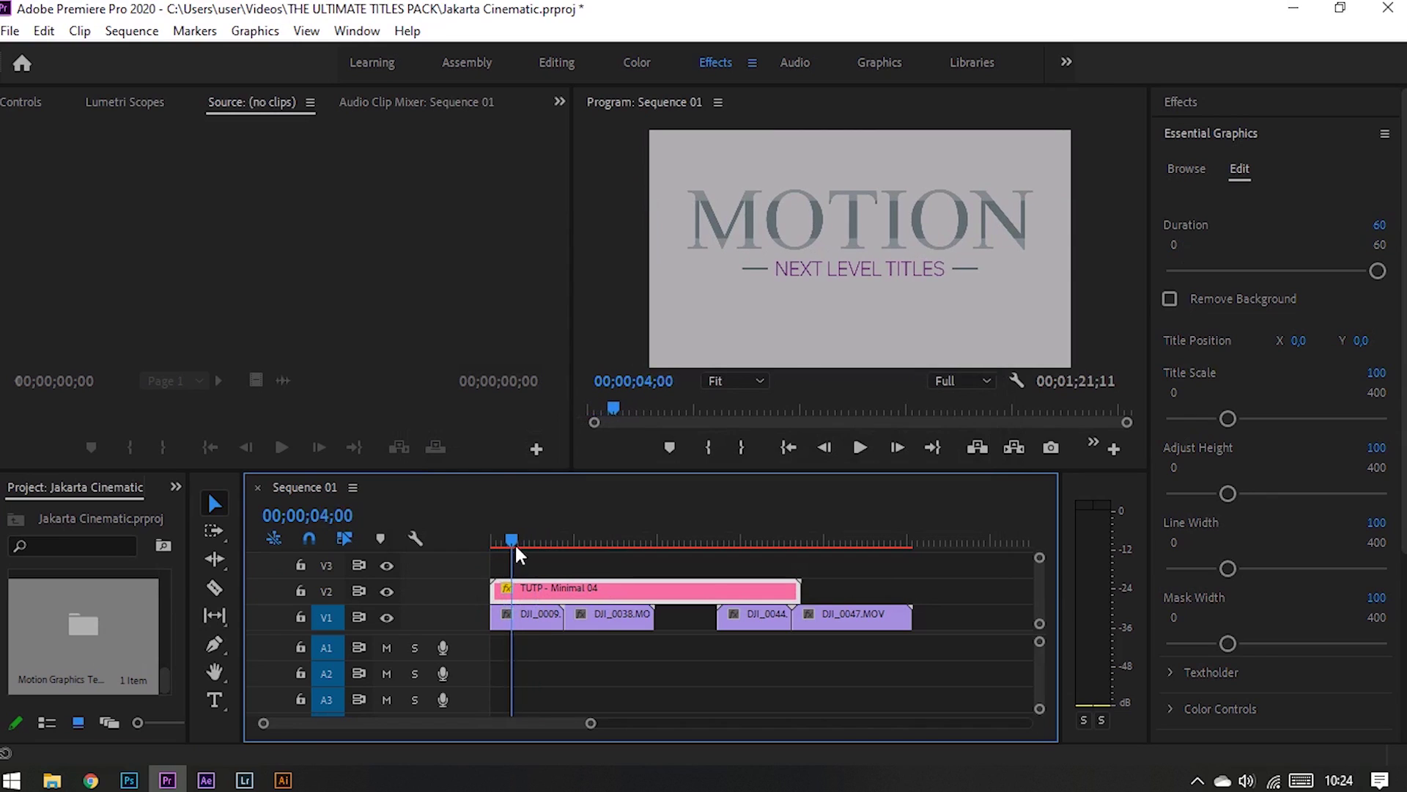
drag(517, 544, 527, 544)
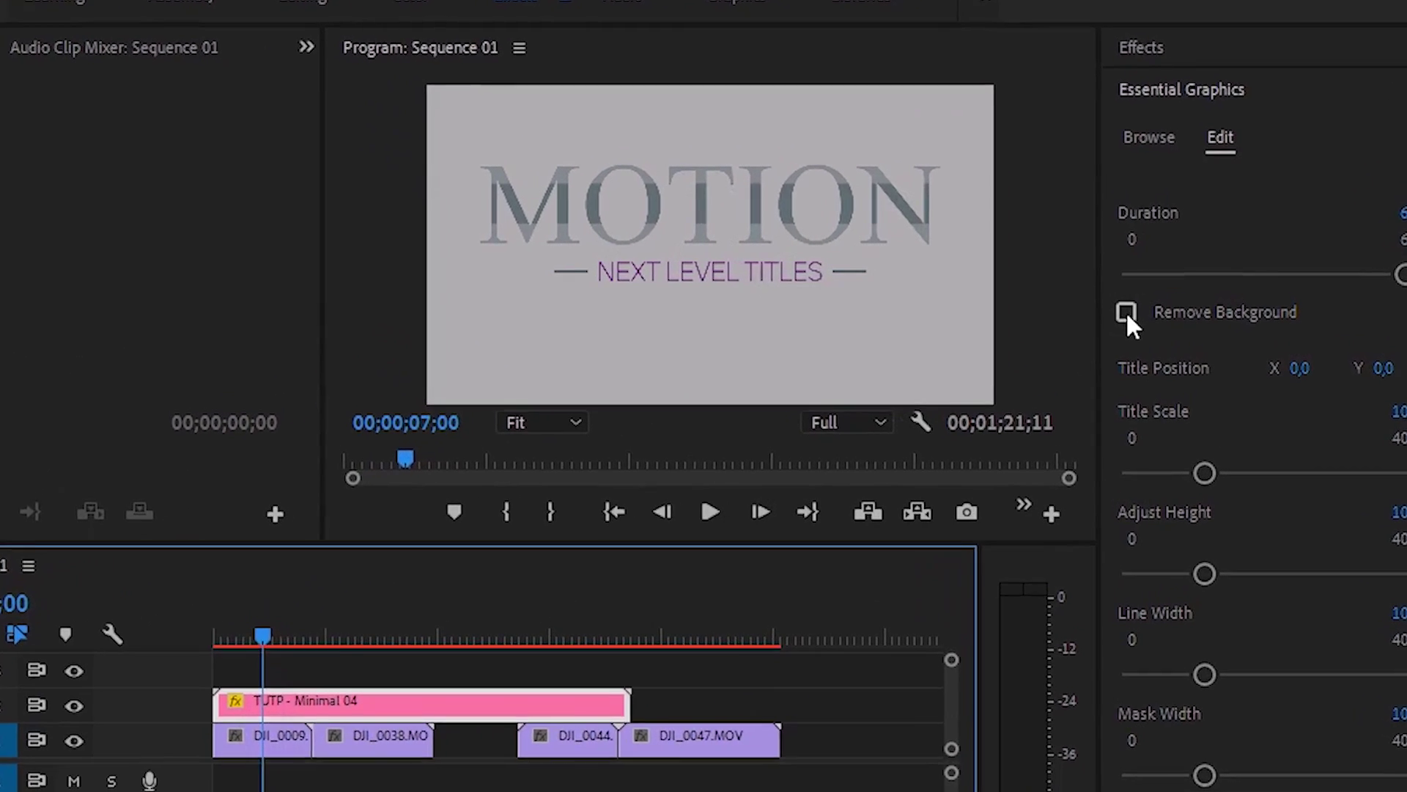
click(1127, 312)
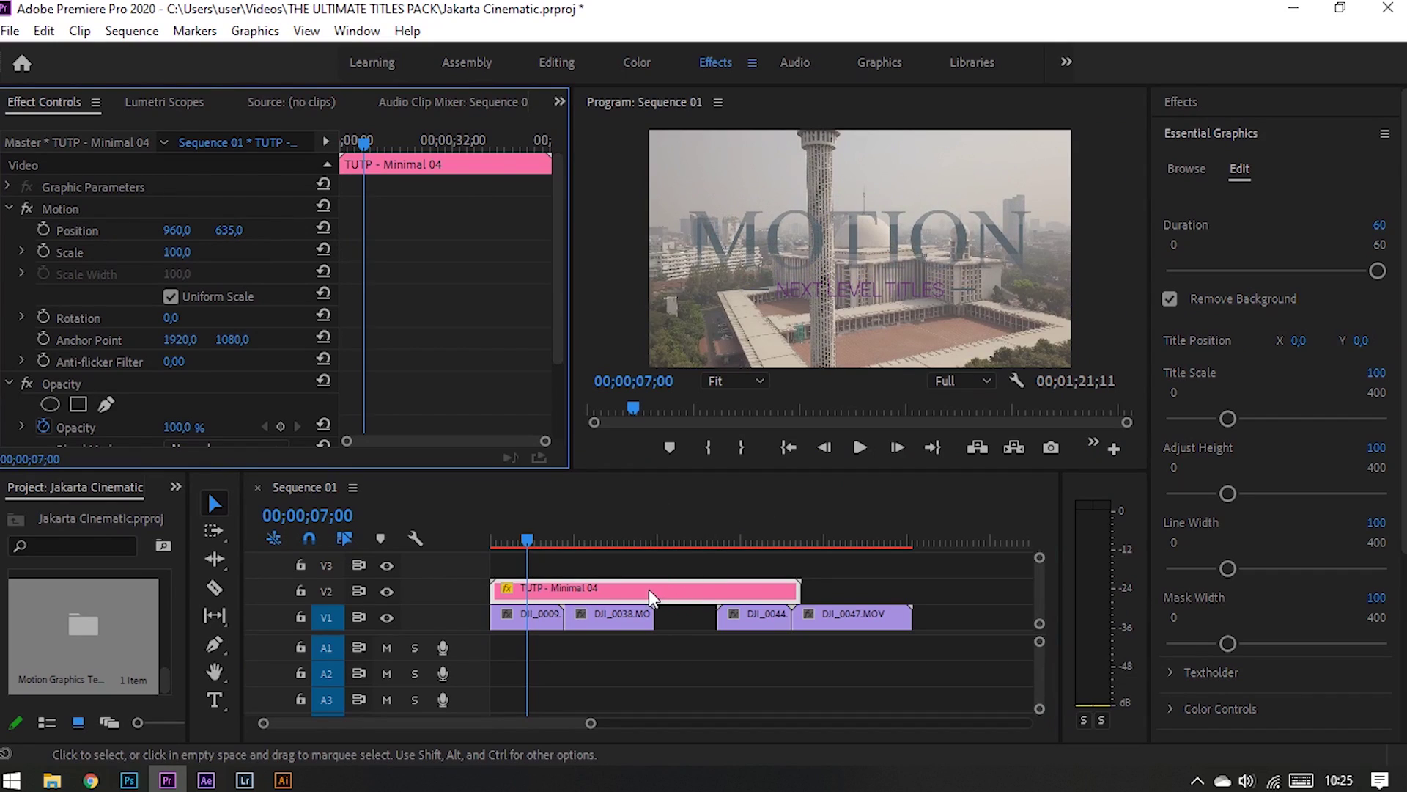
right_click(647, 591)
click(728, 752)
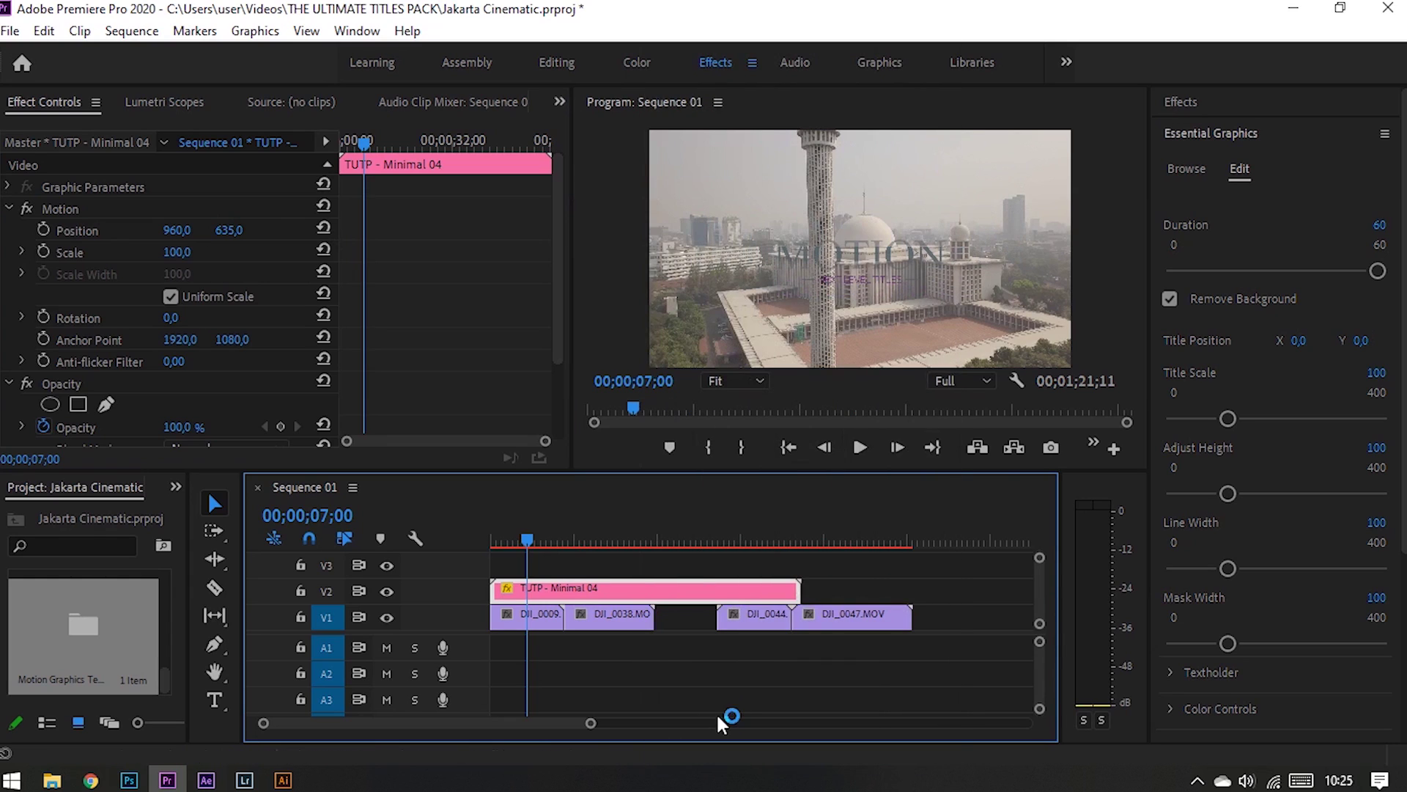
key(Home)
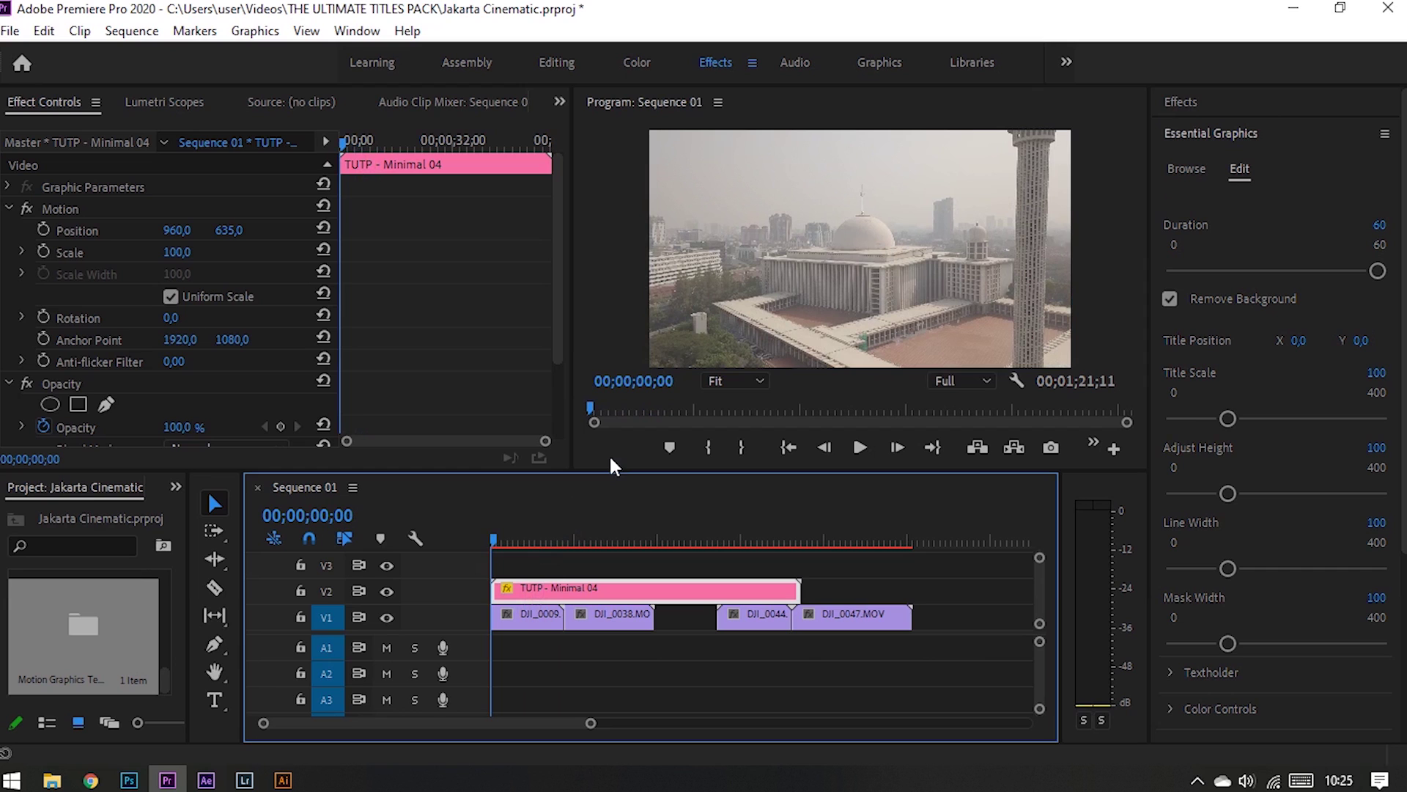
Preview the MOTION title, nudge it slightly up, and set its Text 1 font to Gotham Ultra
key(space)
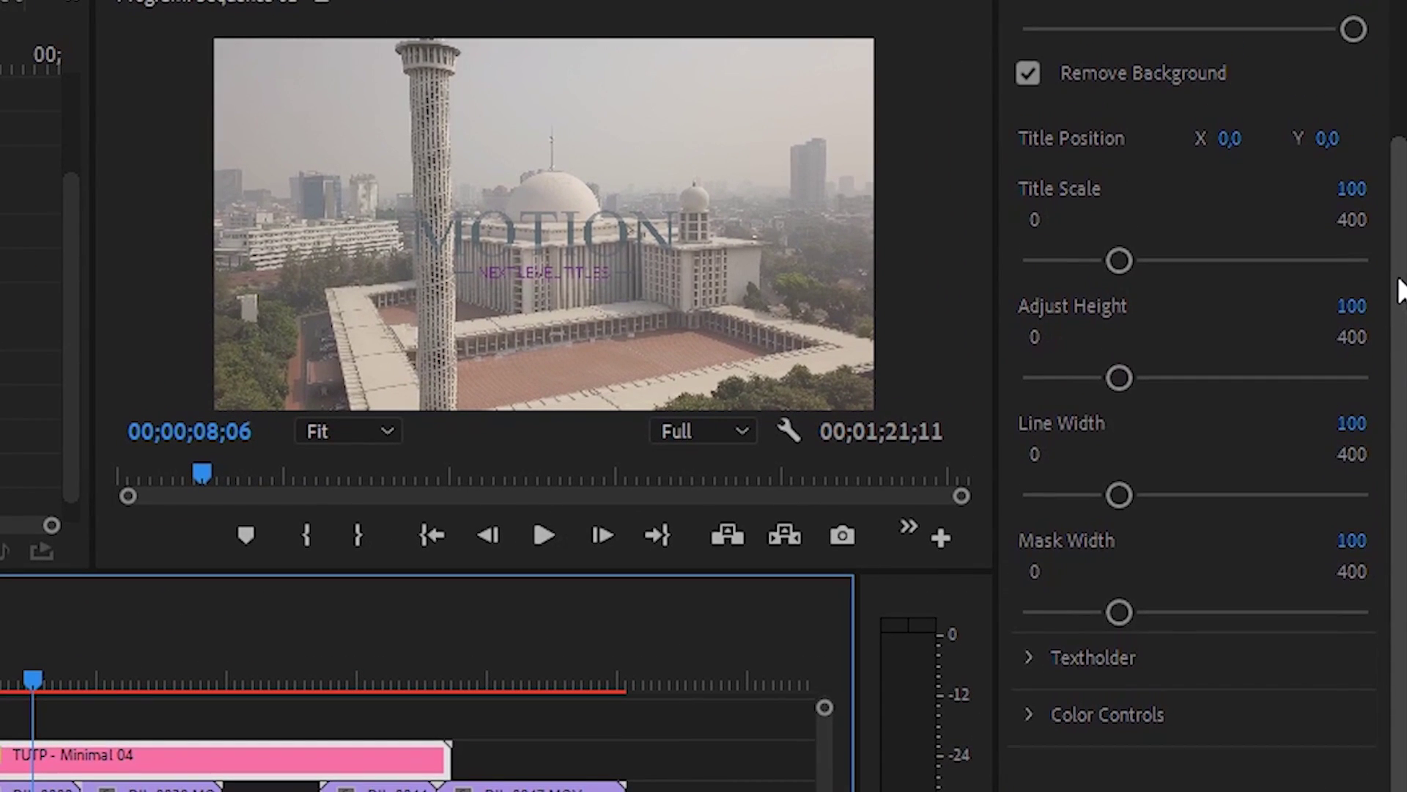
scroll(1373, 465, down, 5)
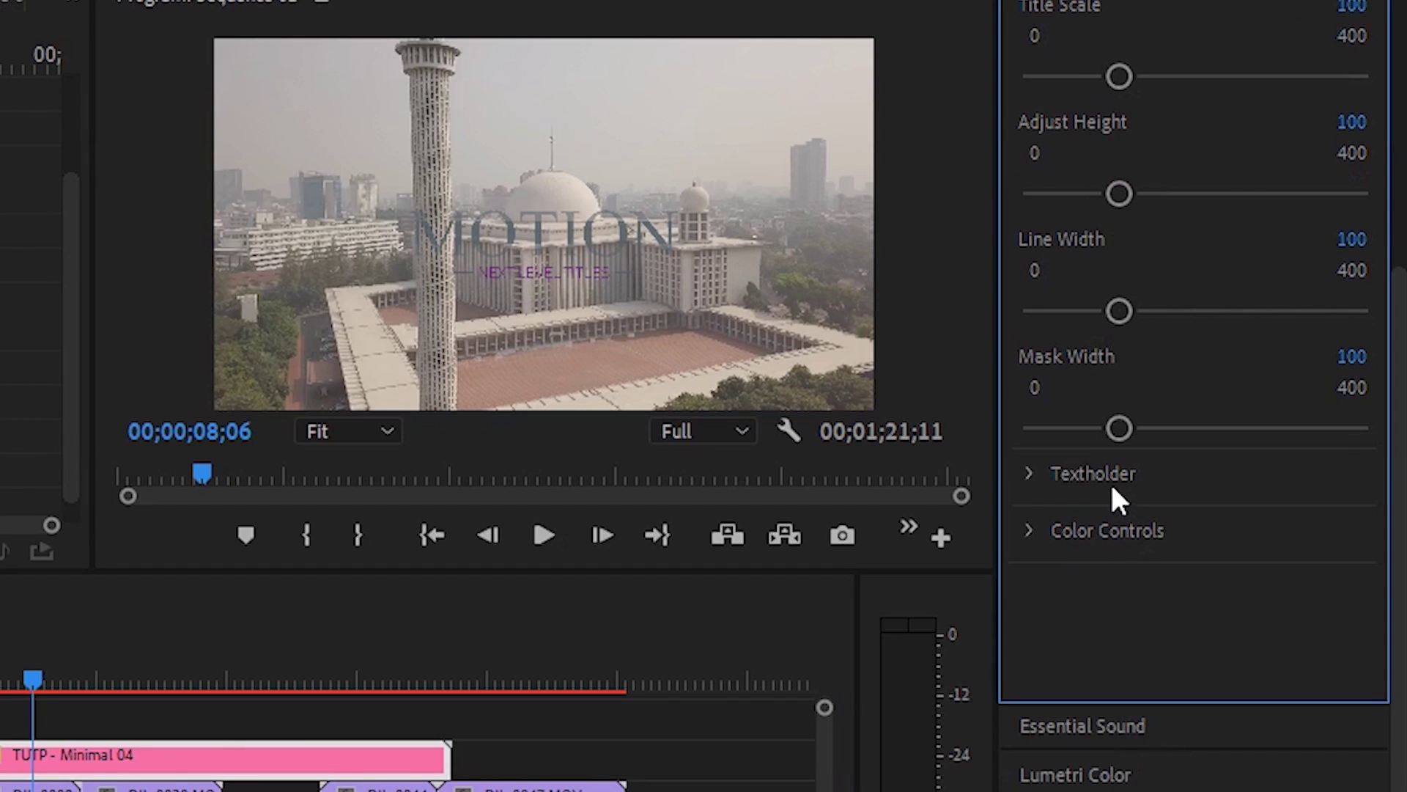
click(1029, 474)
scroll(1194, 514, down, 4)
scroll(1192, 505, down, 5)
scroll(1053, 629, down, 10)
scroll(1038, 597, down, 2)
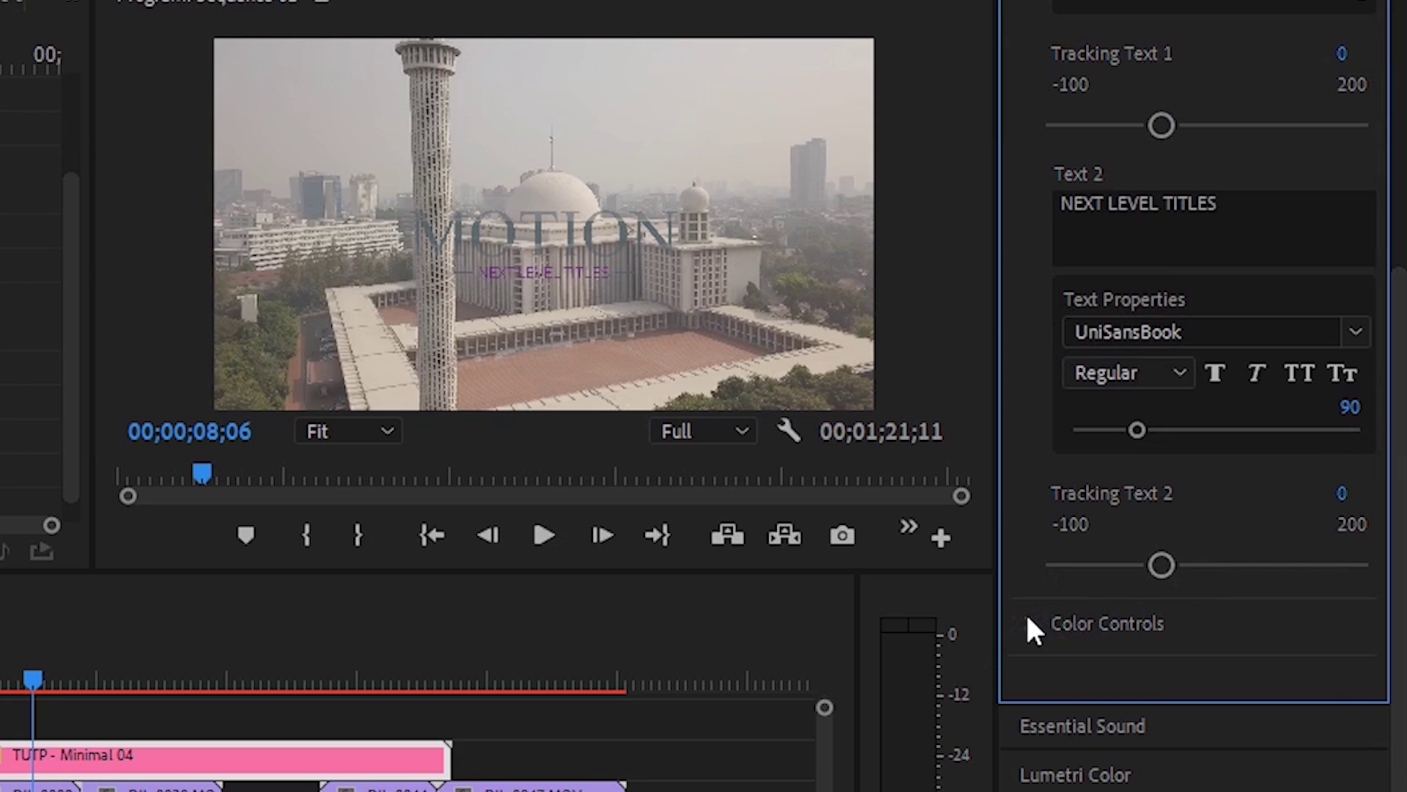
scroll(1360, 411, up, 2)
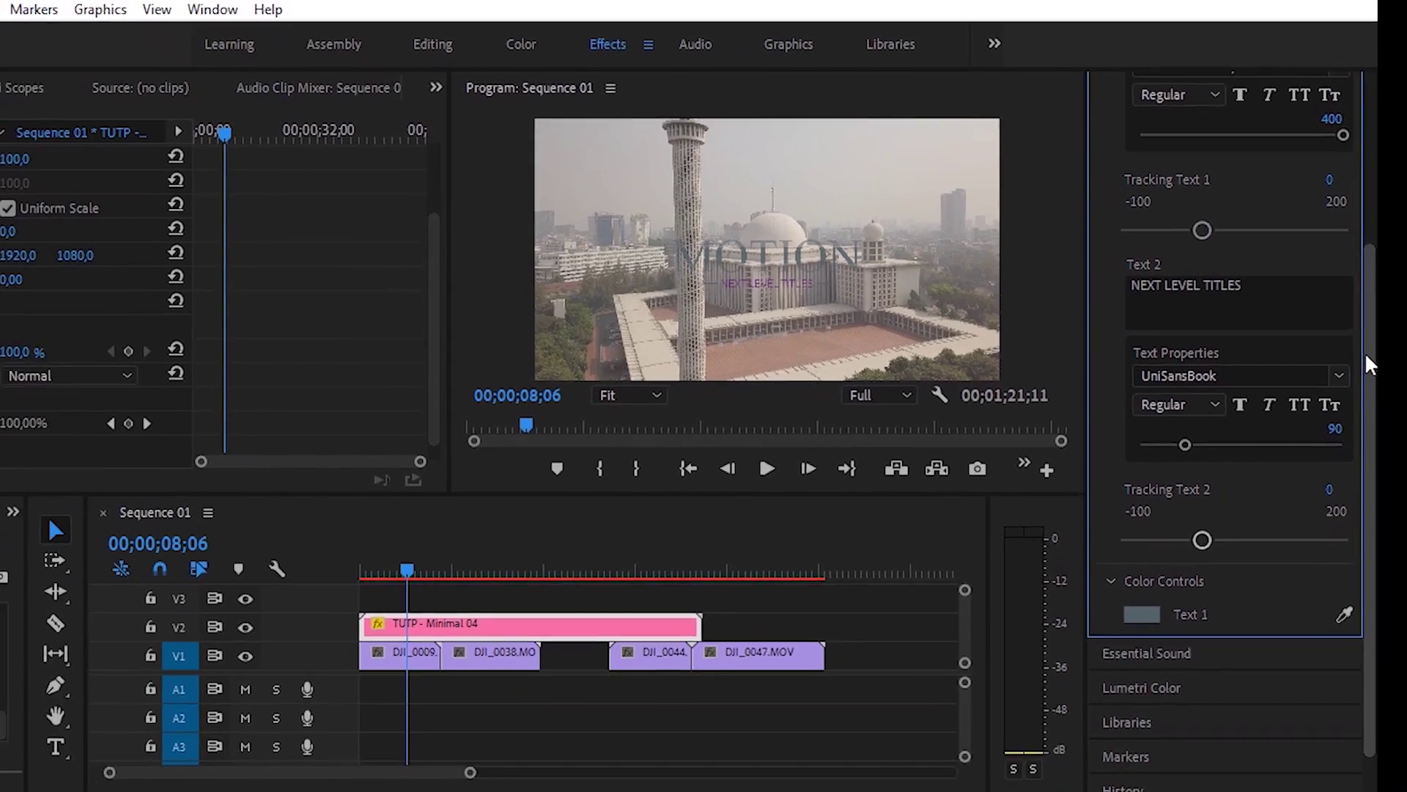
scroll(1280, 418, up, 3)
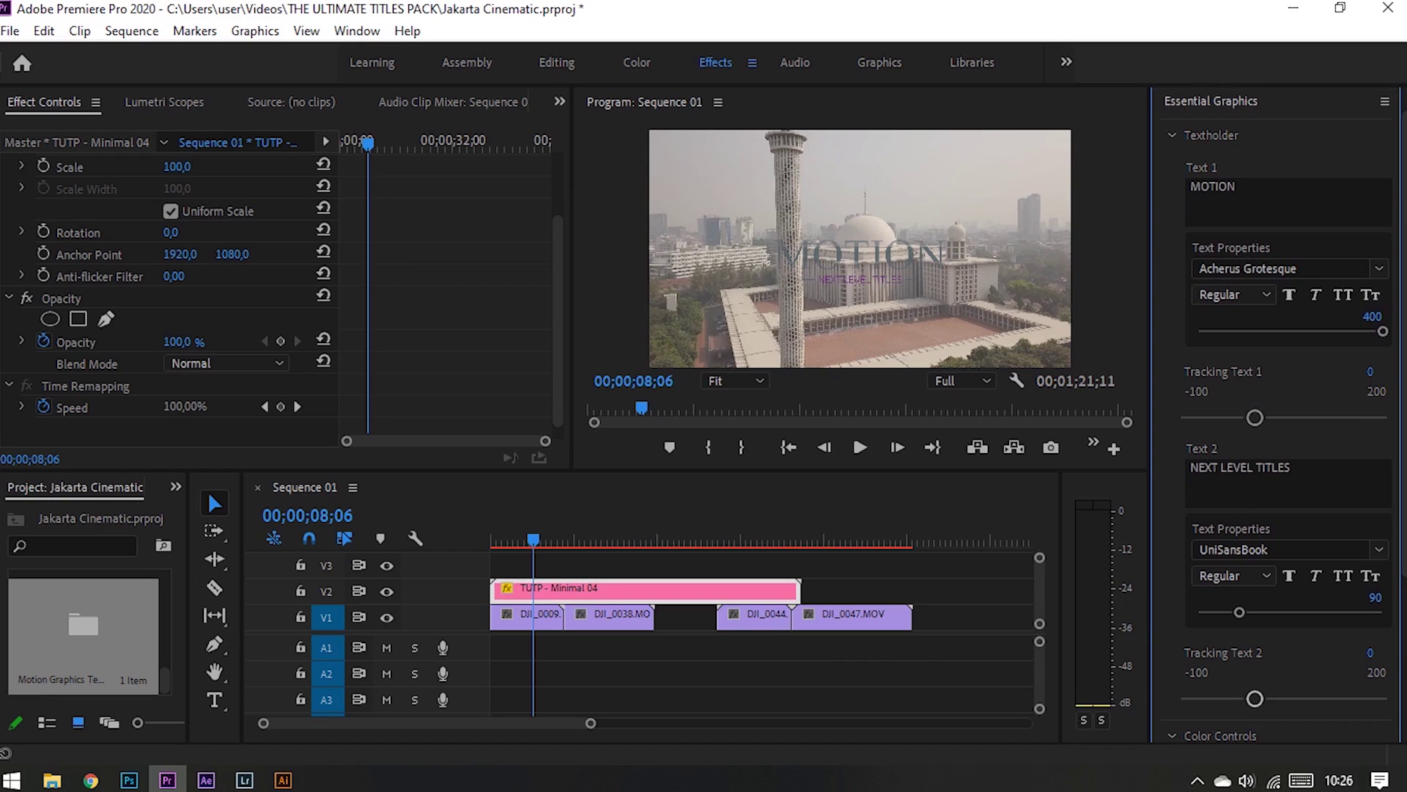
scroll(1394, 503, down, 5)
scroll(1305, 337, up, 3)
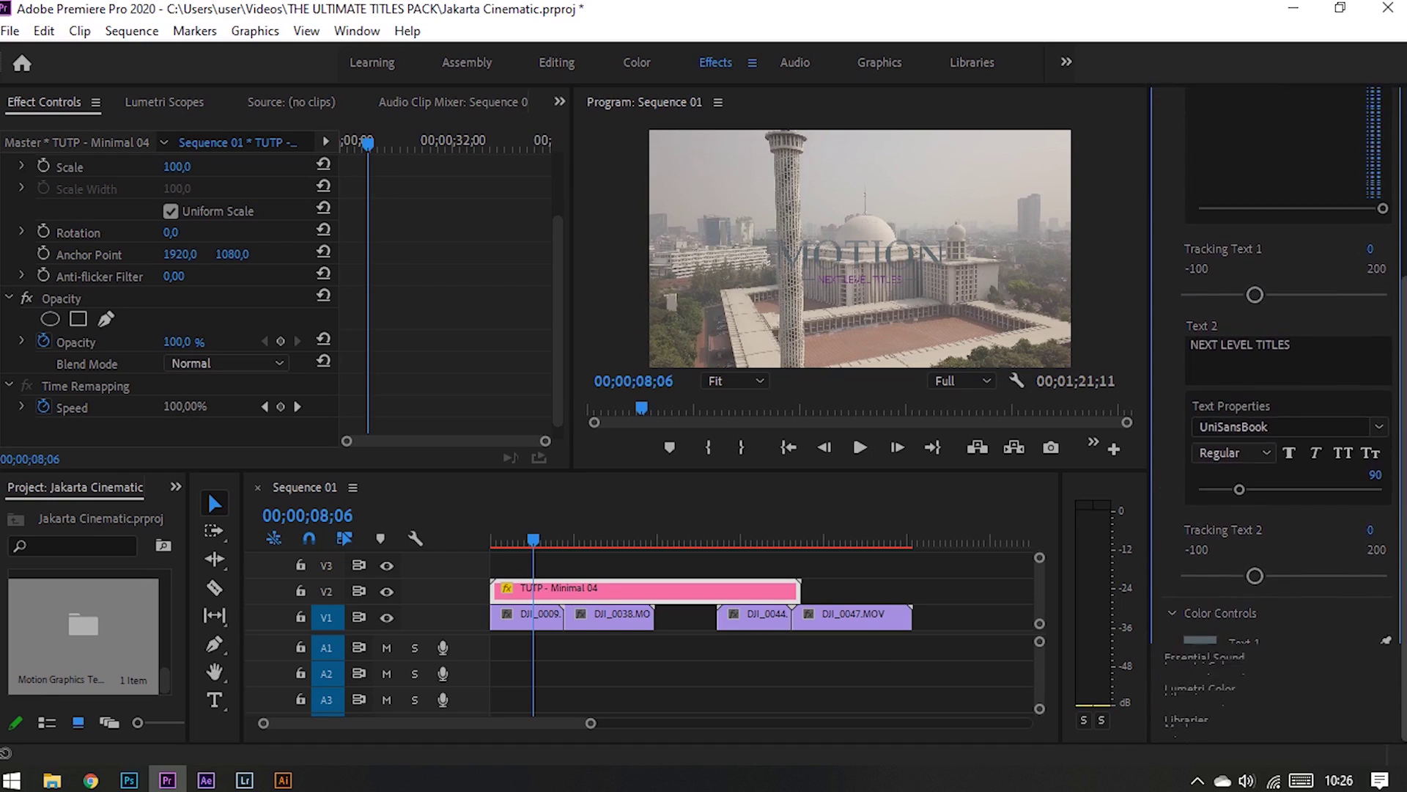
scroll(1304, 337, up, 2)
scroll(233, 238, up, 3)
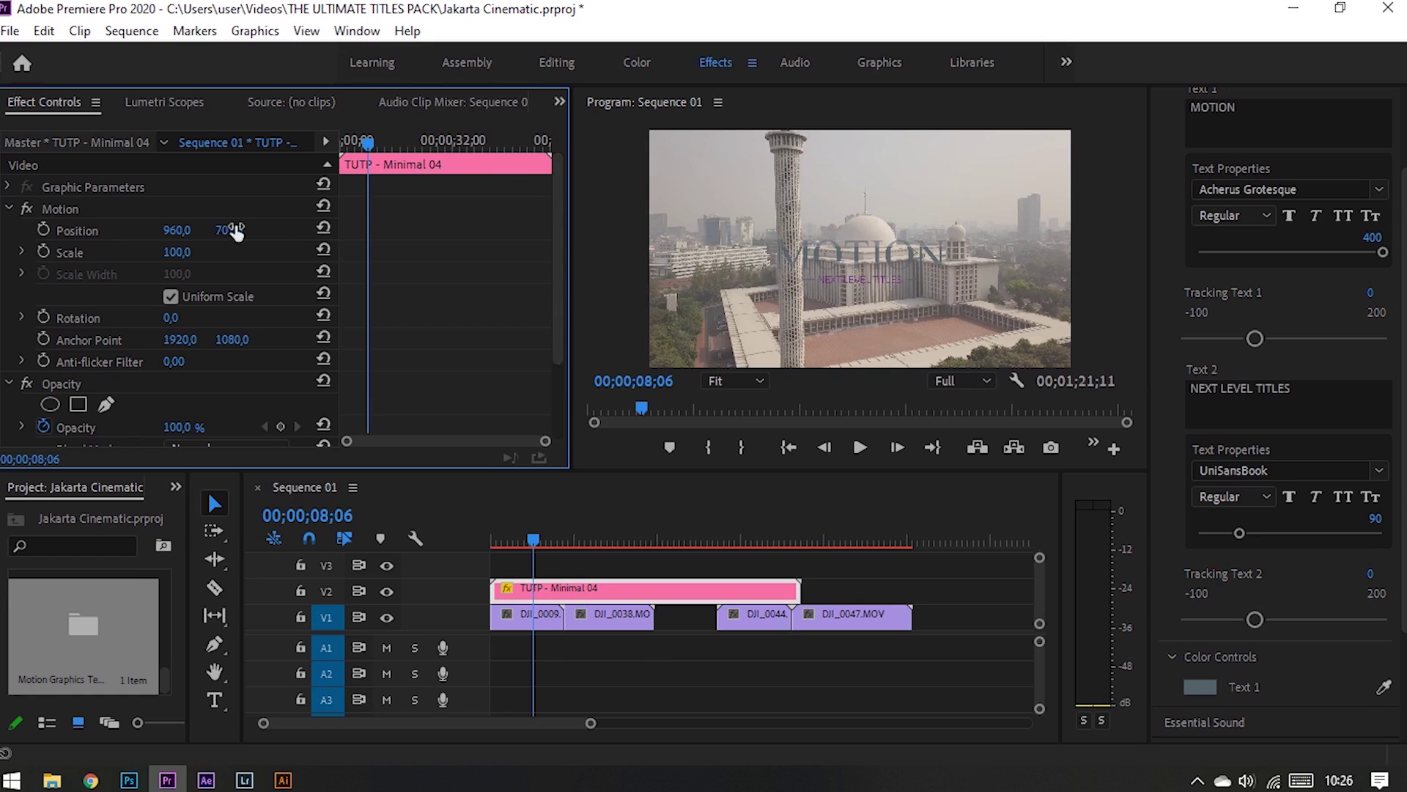
drag(858, 271, 854, 248)
scroll(1345, 274, up, 2)
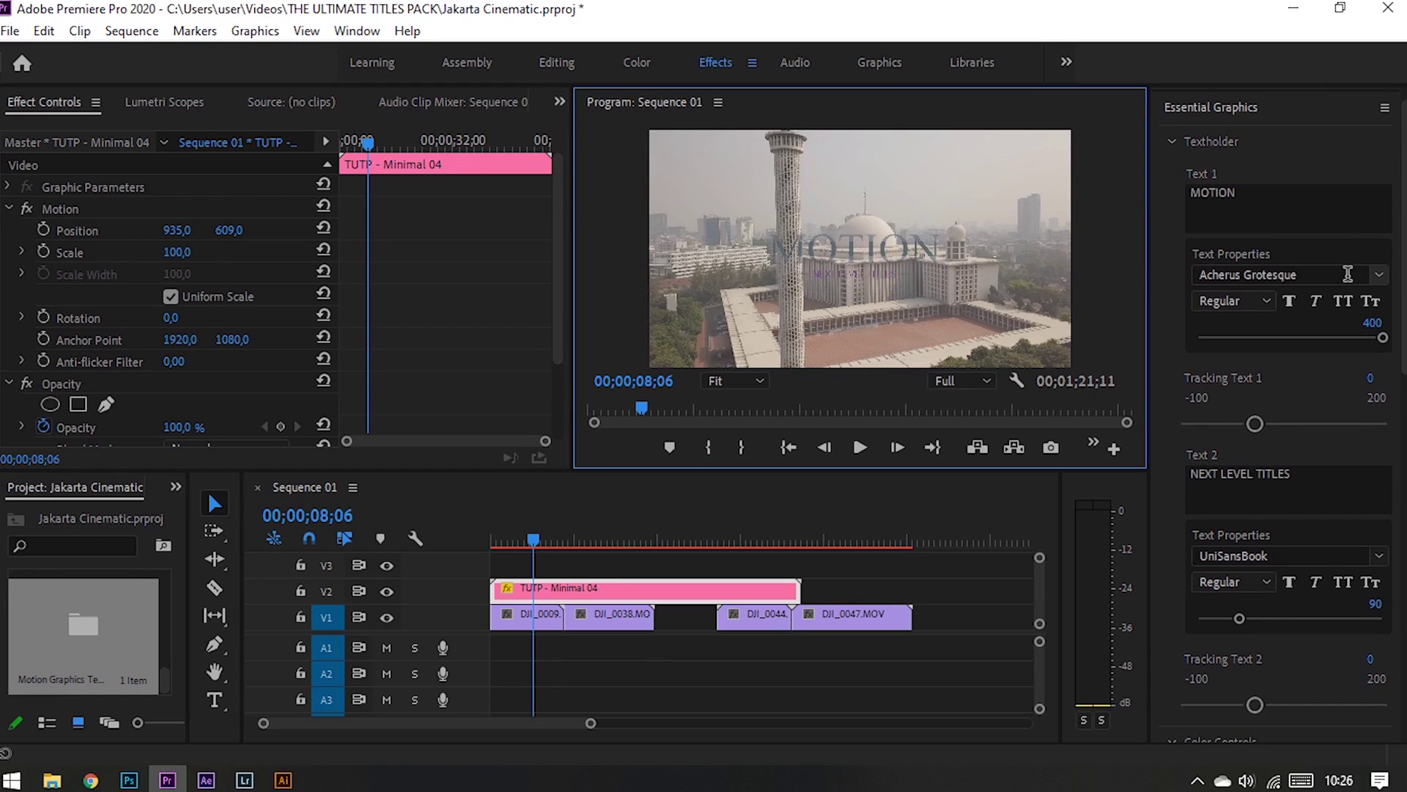
scroll(1331, 275, down, 5)
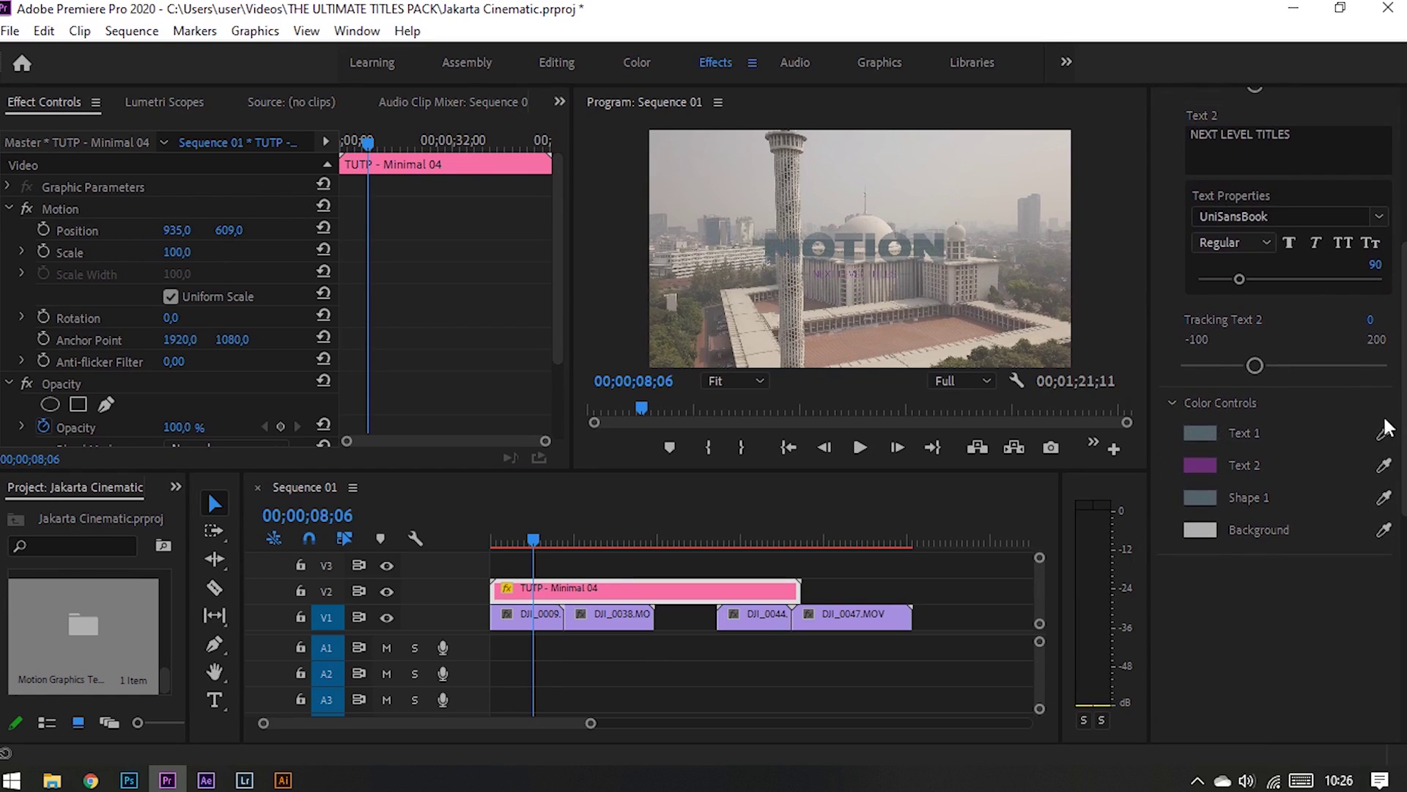
Make both Text 1 and Text 2 white (FFFFFF) and check them in the enlarged preview
click(1203, 433)
click(945, 242)
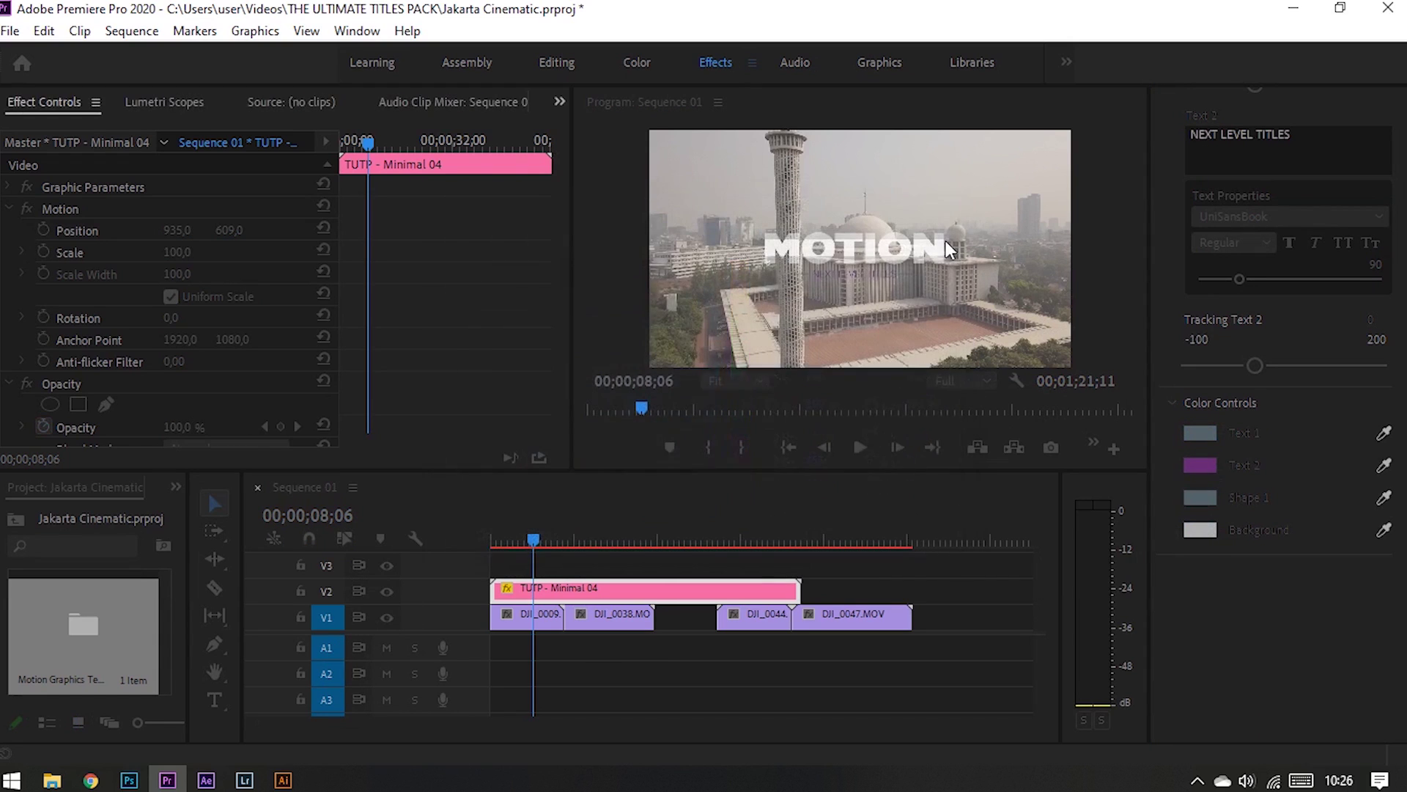
click(1206, 466)
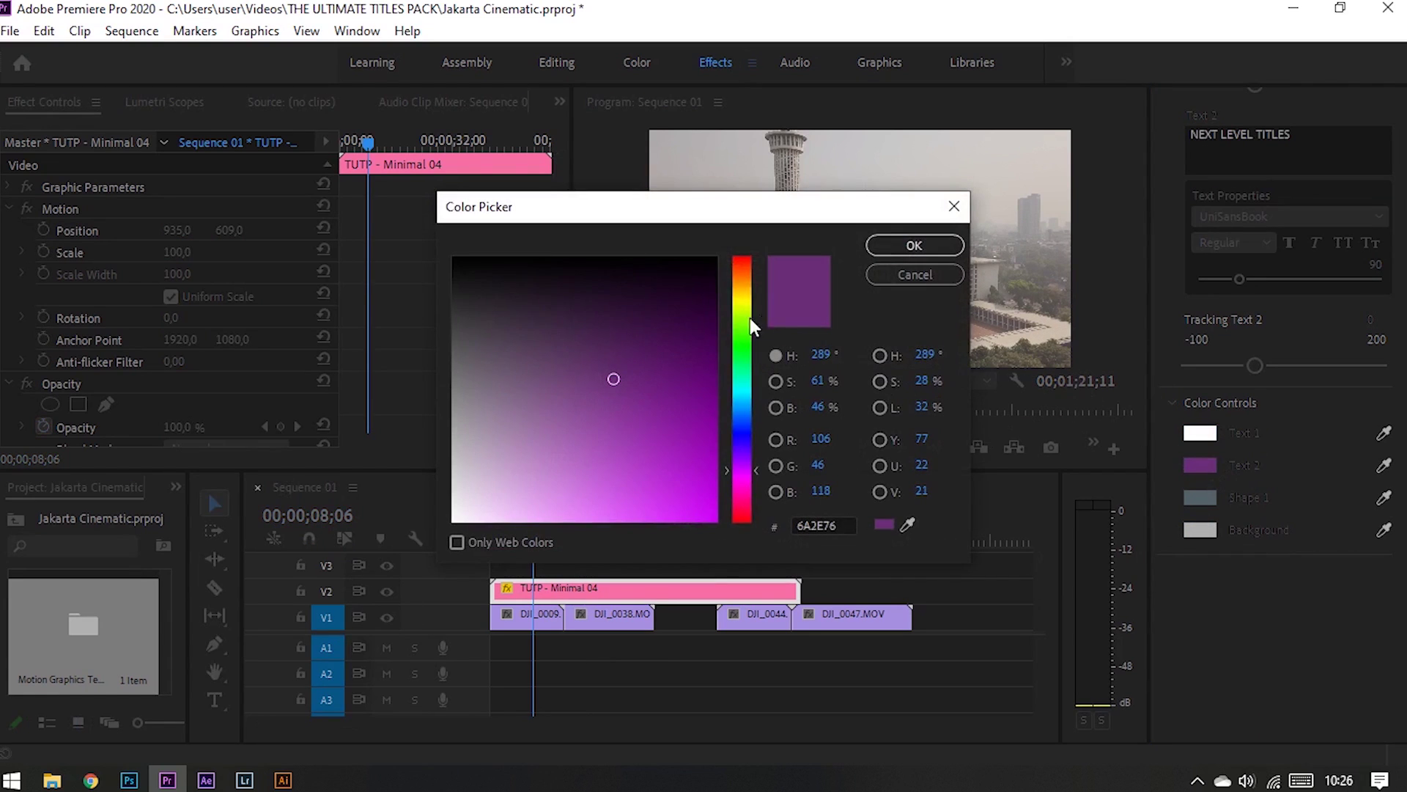
text(FFFFFF)
click(933, 233)
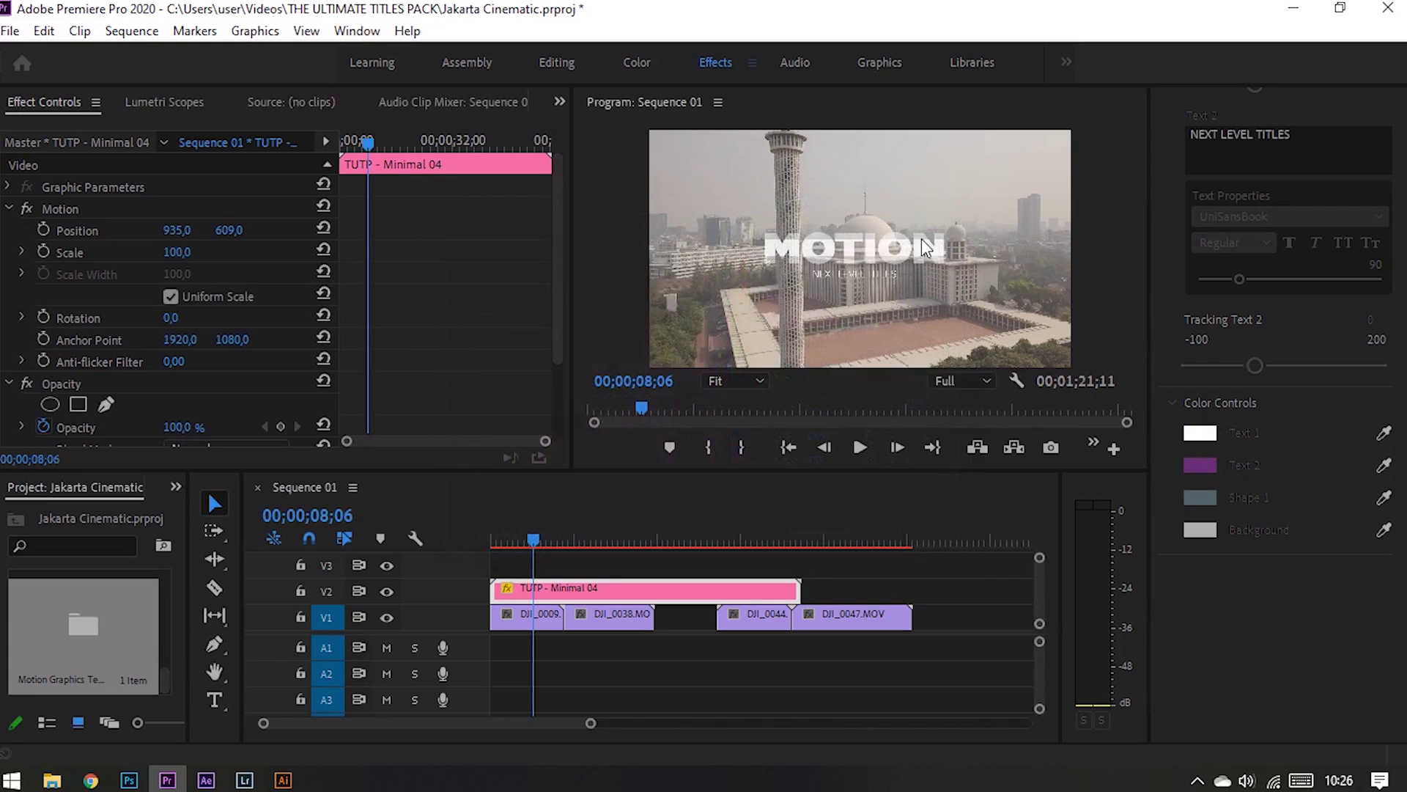
key(grave)
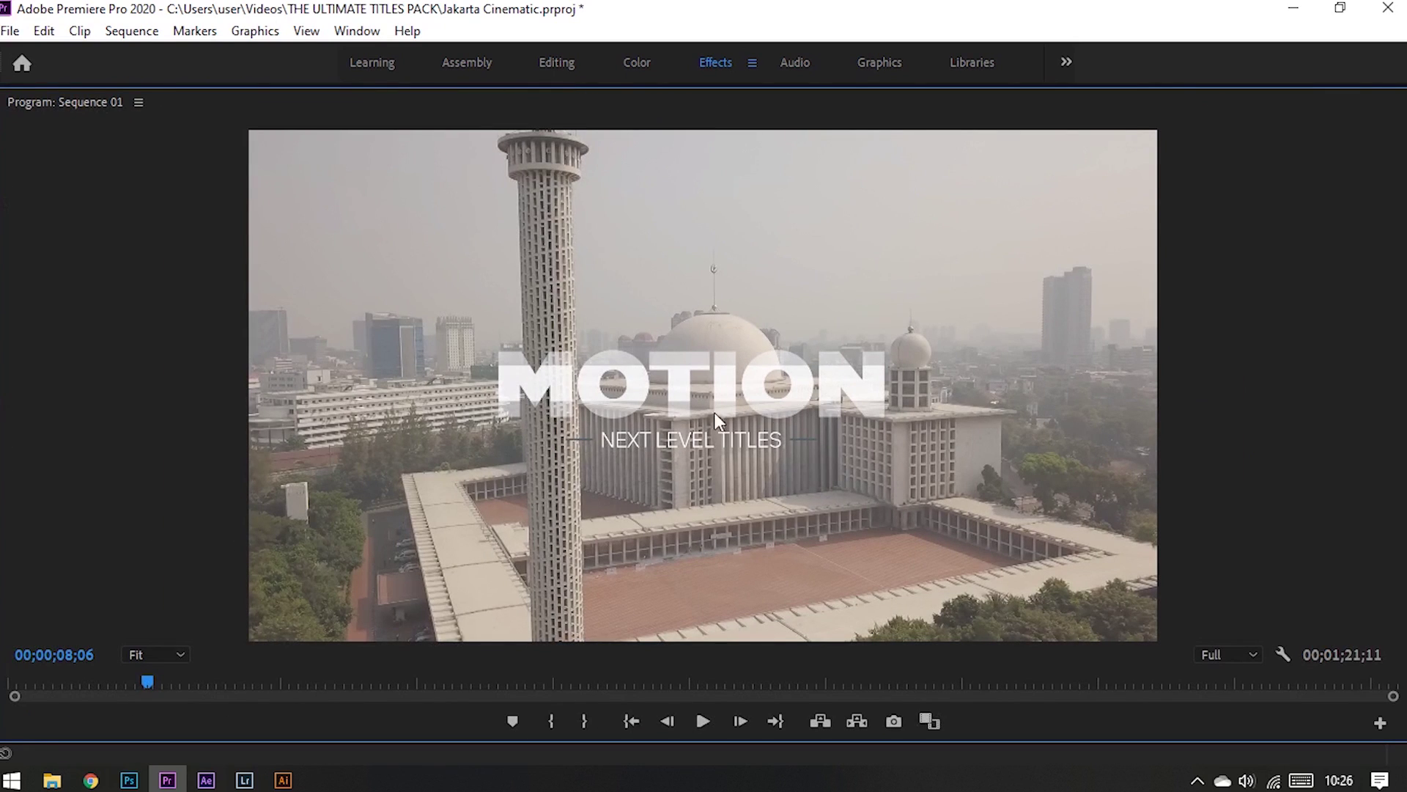
key(grave)
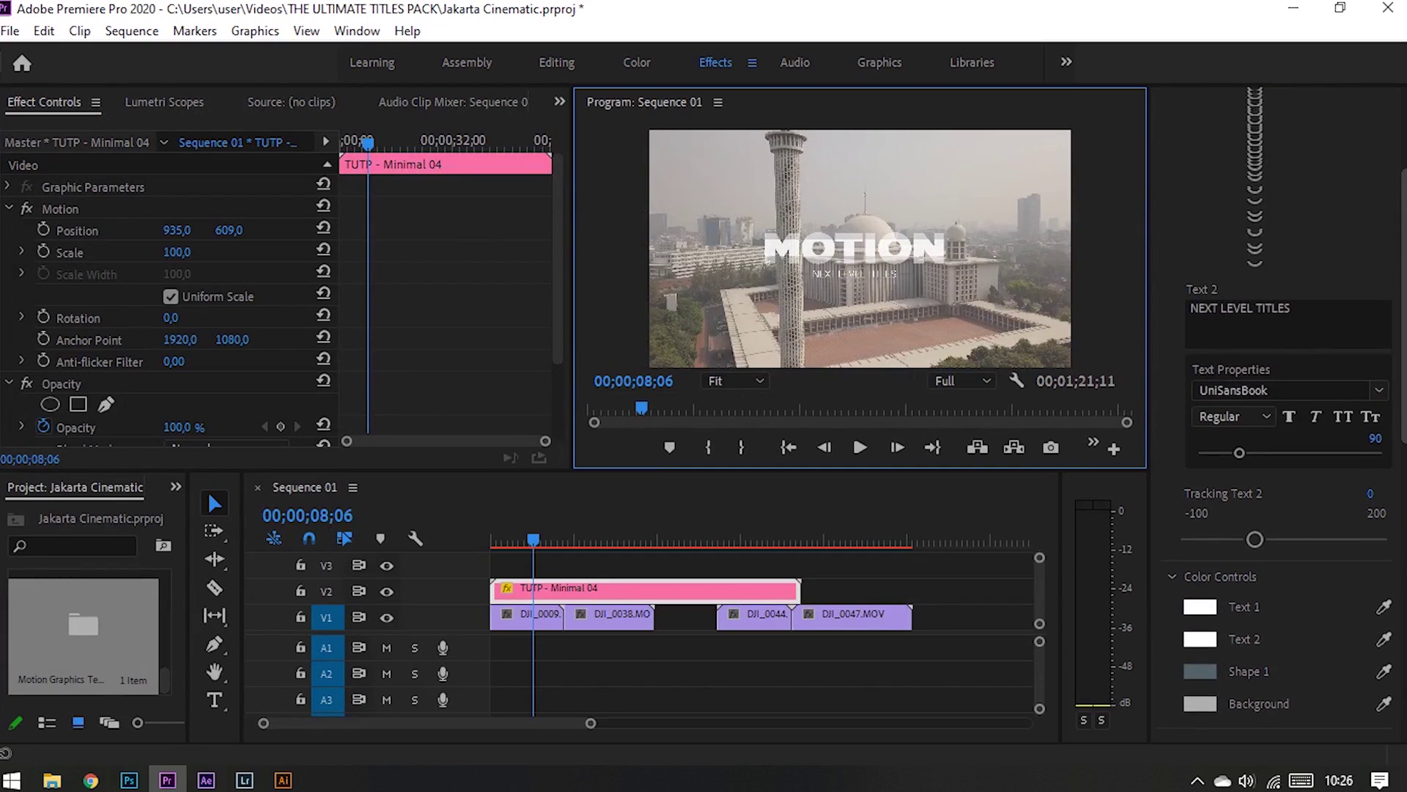
scroll(1317, 349, up, 5)
scroll(1167, 253, up, 2)
click(1188, 242)
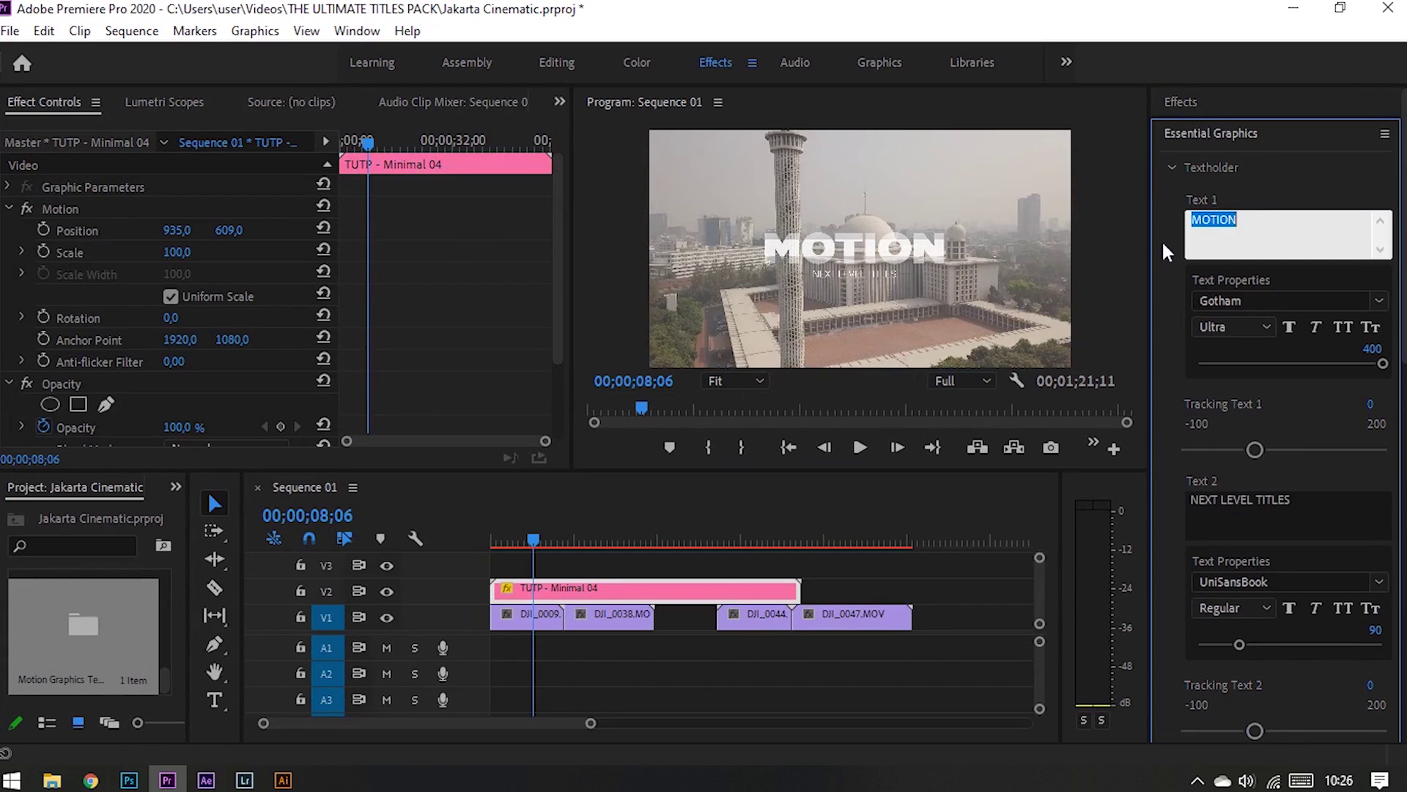
Change the title to read JAKARTA with a new subtitle, then play it back from the start
text(A)
click(1343, 496)
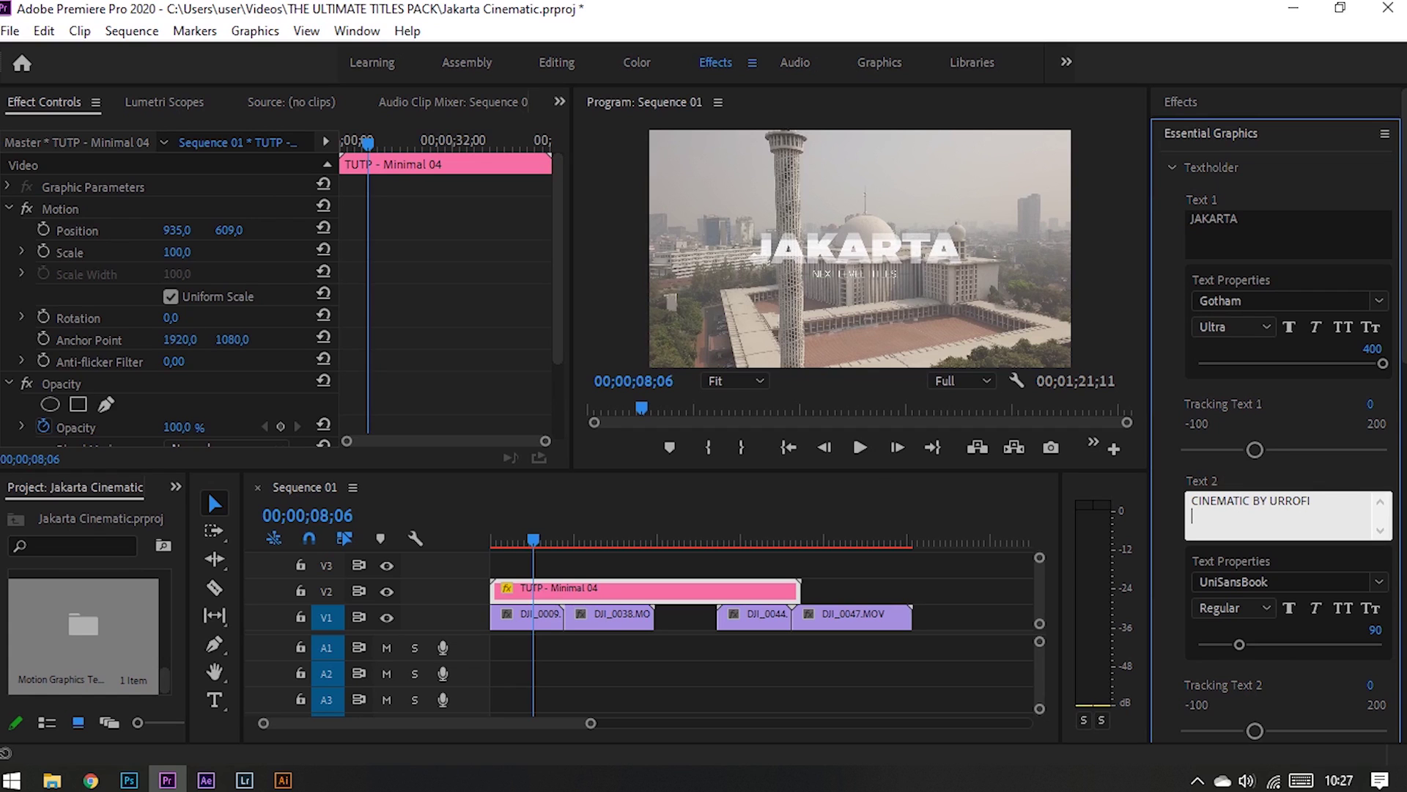
click(209, 490)
key(Home)
key(space)
drag(871, 473, 871, 514)
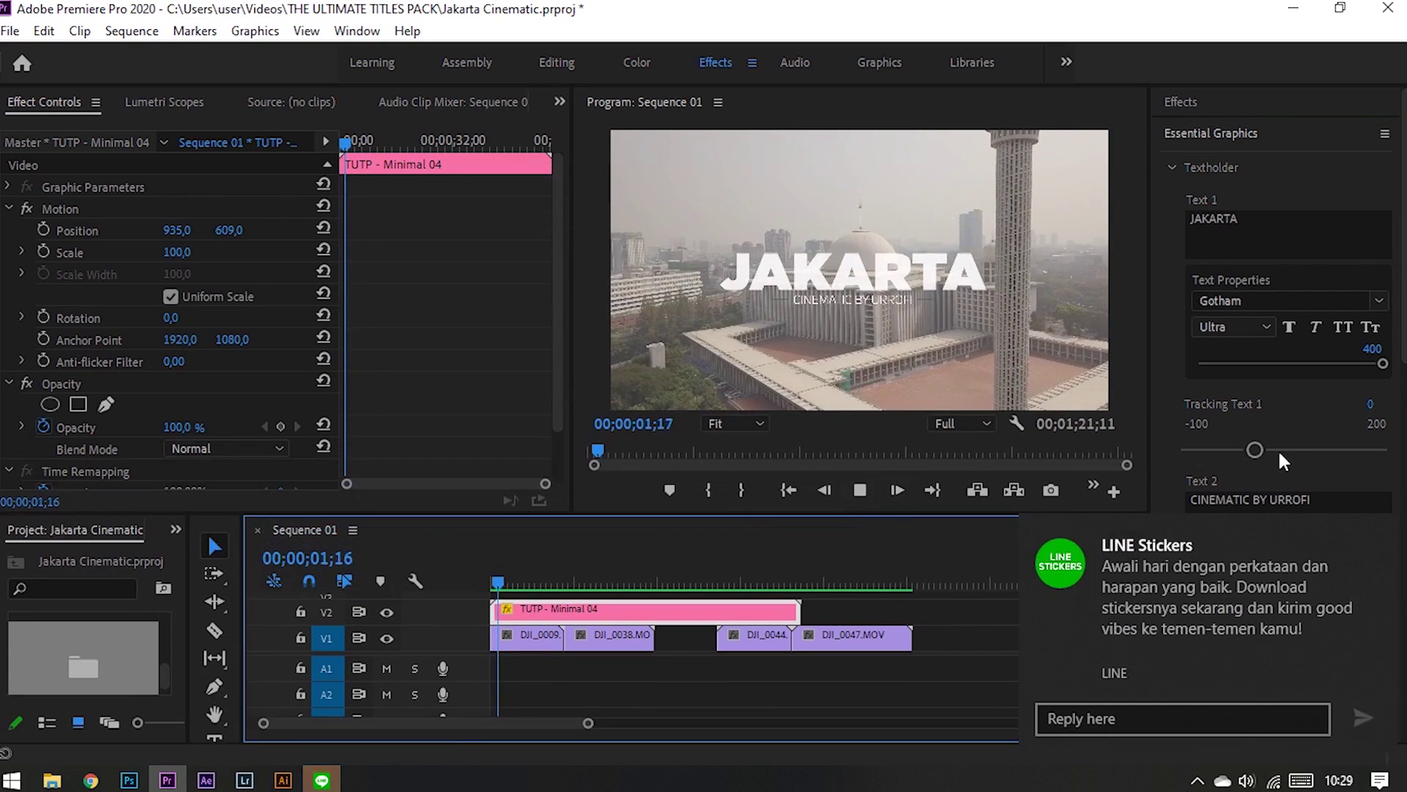
Shorten the opening drone clip and drag BG MUSIC.mp3 from the footage folder into the sequence
click(860, 490)
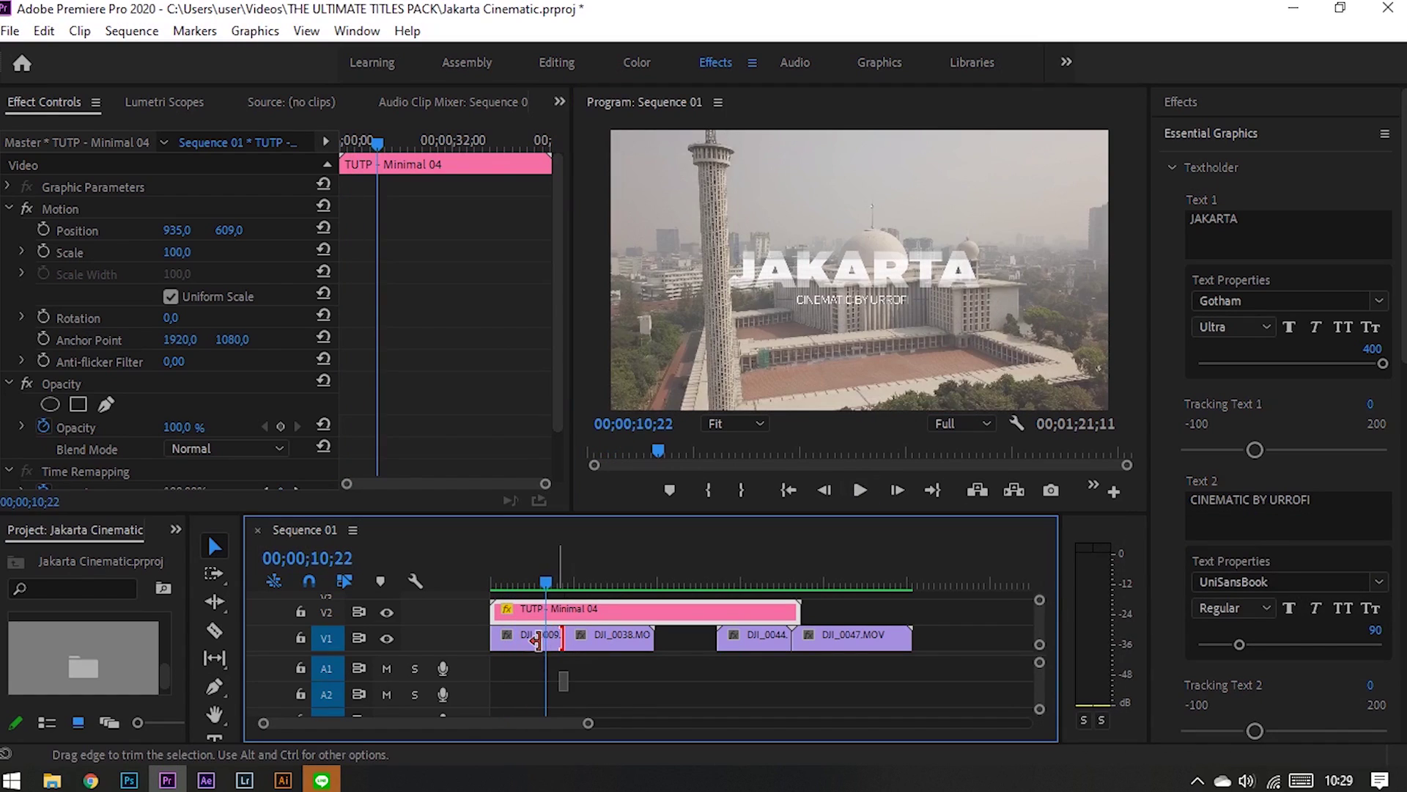
mouse_move(563, 635)
mouse_down()
mouse_move(545, 624)
mouse_move(563, 583)
mouse_up()
click(598, 634)
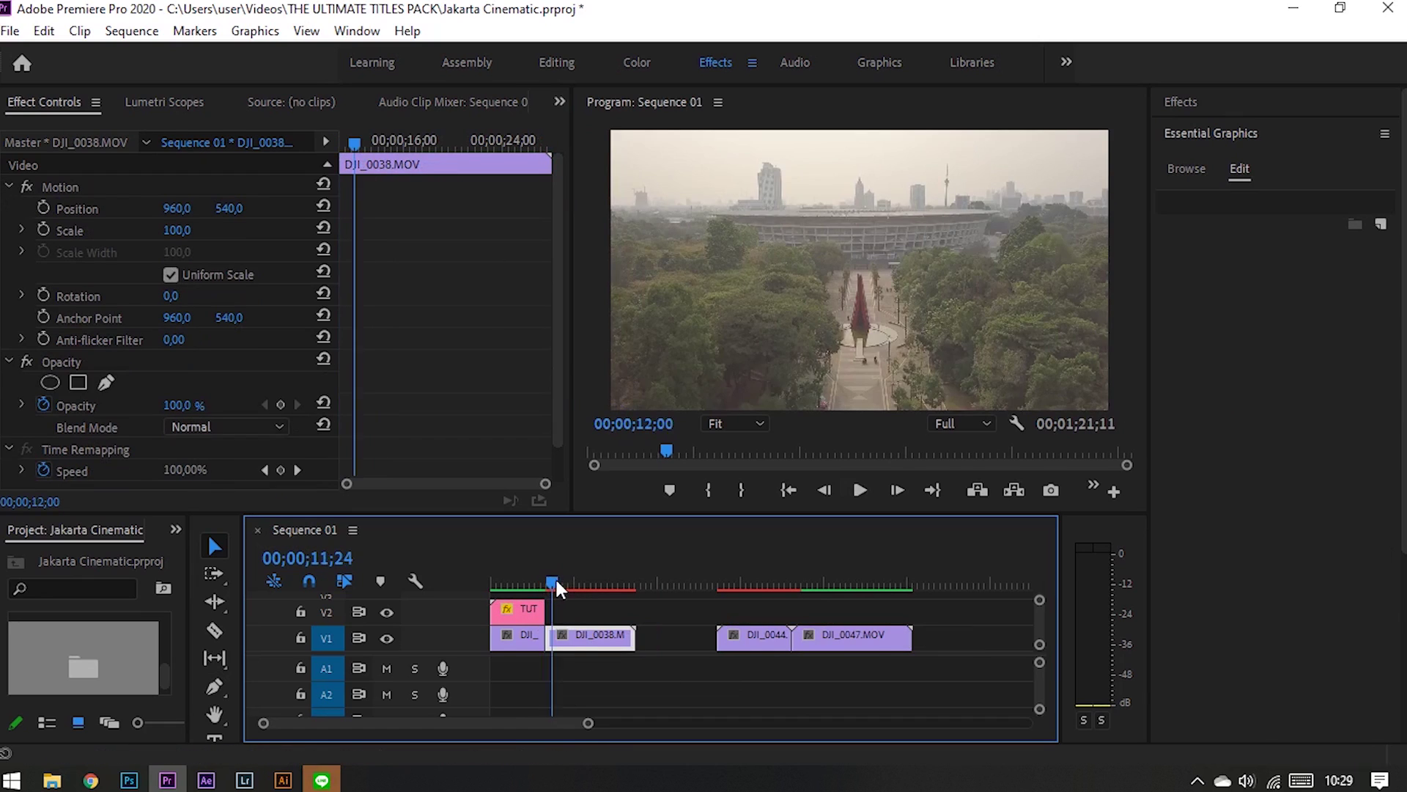
click(1184, 181)
click(51, 780)
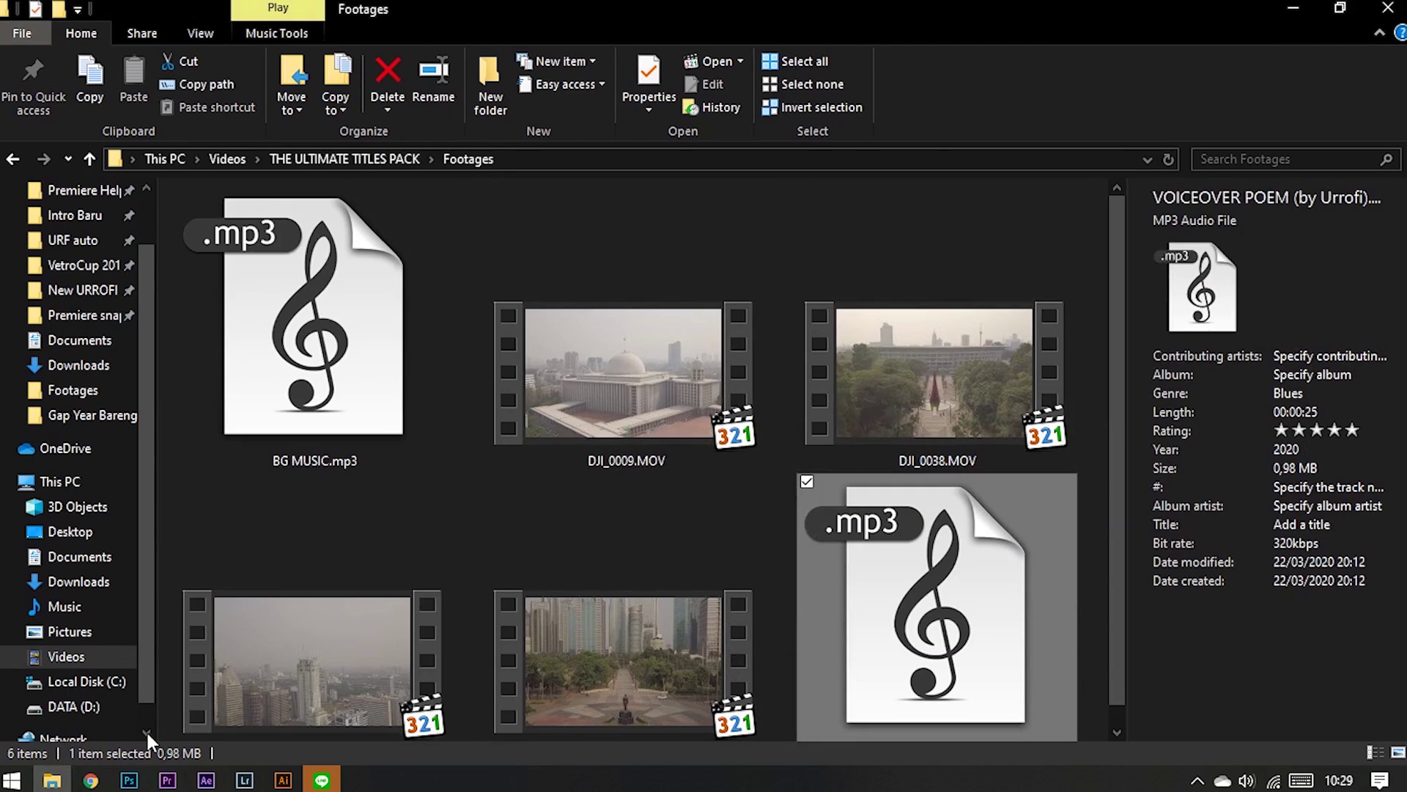
mouse_move(360, 292)
mouse_down()
mouse_move(489, 692)
mouse_move(492, 671)
mouse_up()
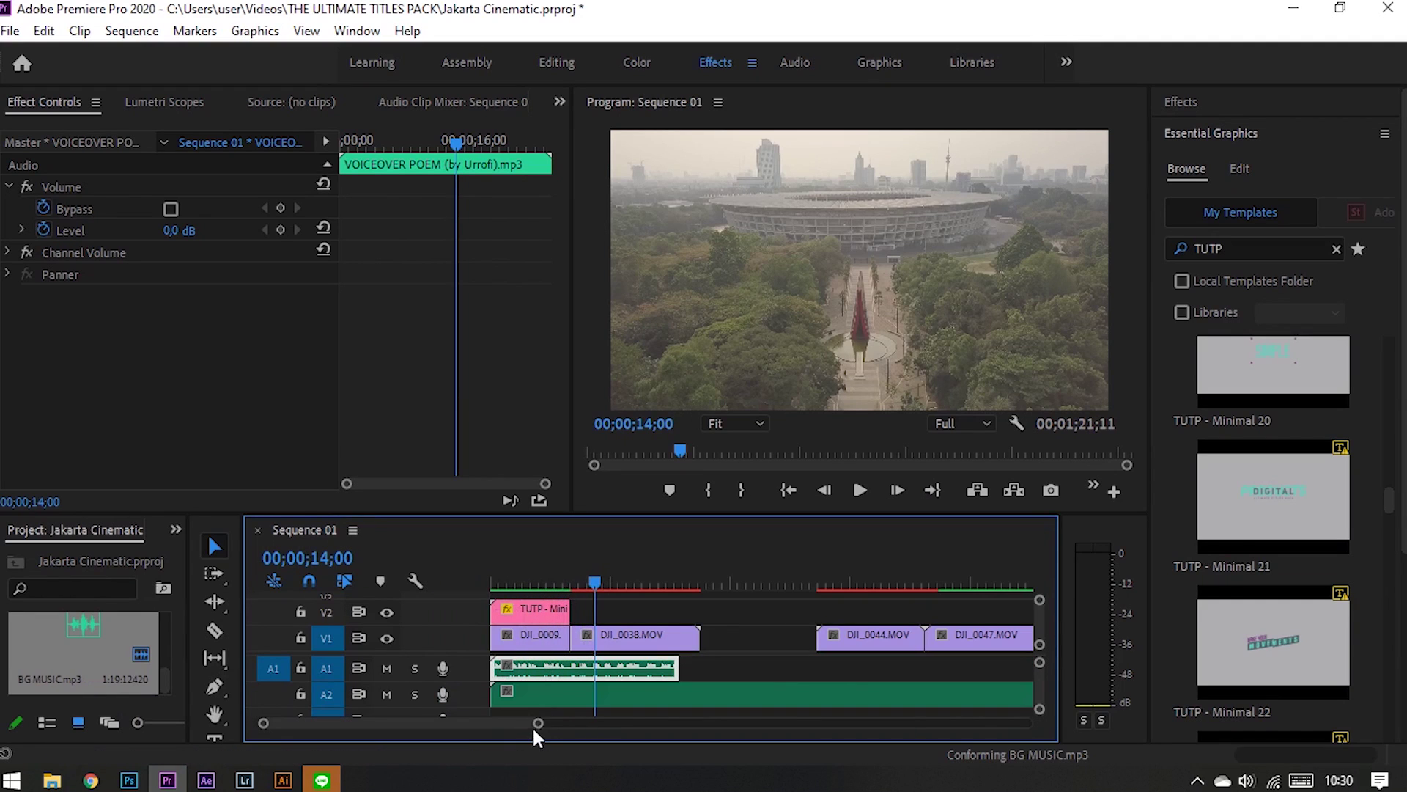
Position the background music on its audio track and lower its gain by -10 dB
drag(533, 725, 461, 723)
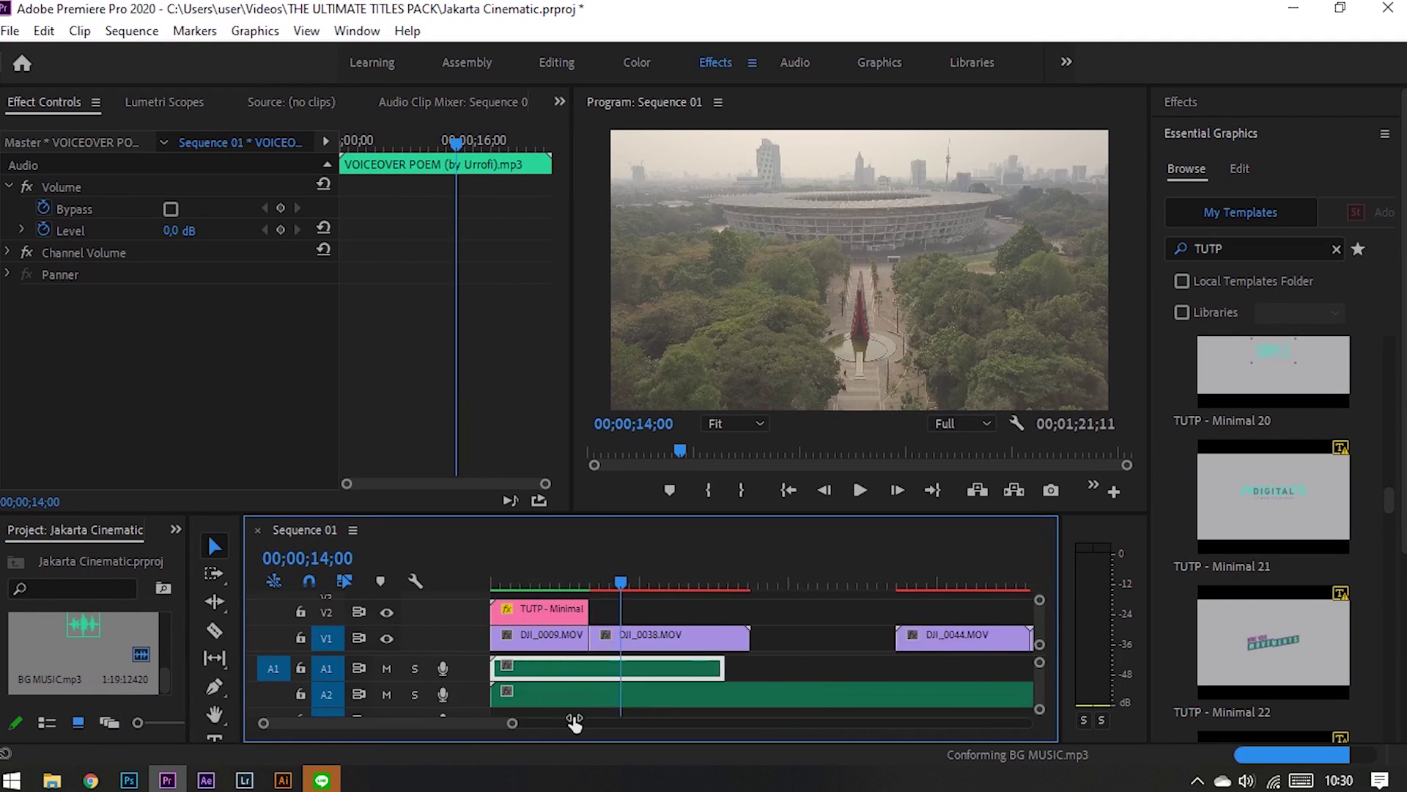
right_click(542, 689)
click(600, 629)
text(-10)
key(Return)
Shift the A1 voiceover clip slightly later and replay the edit from the start
key(Home)
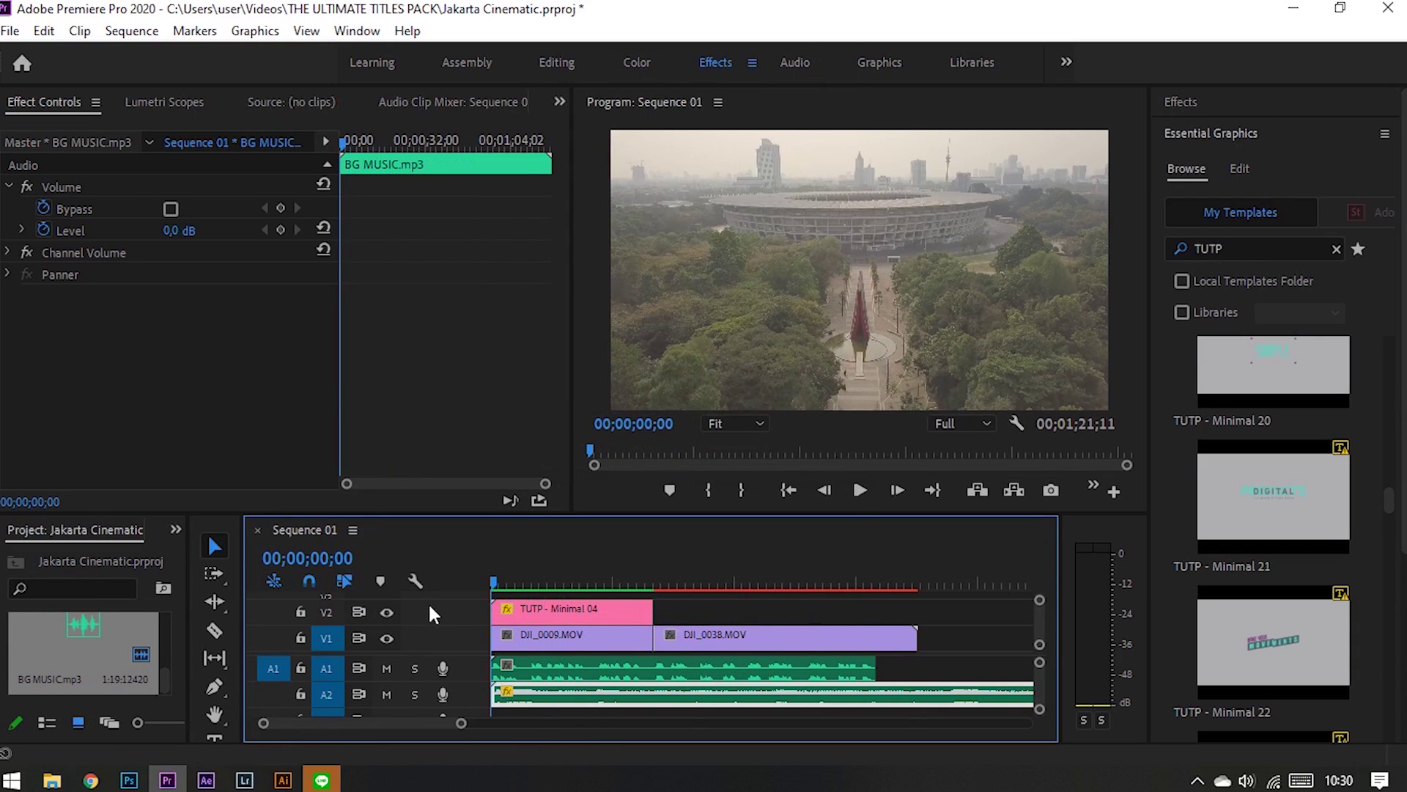
key(space)
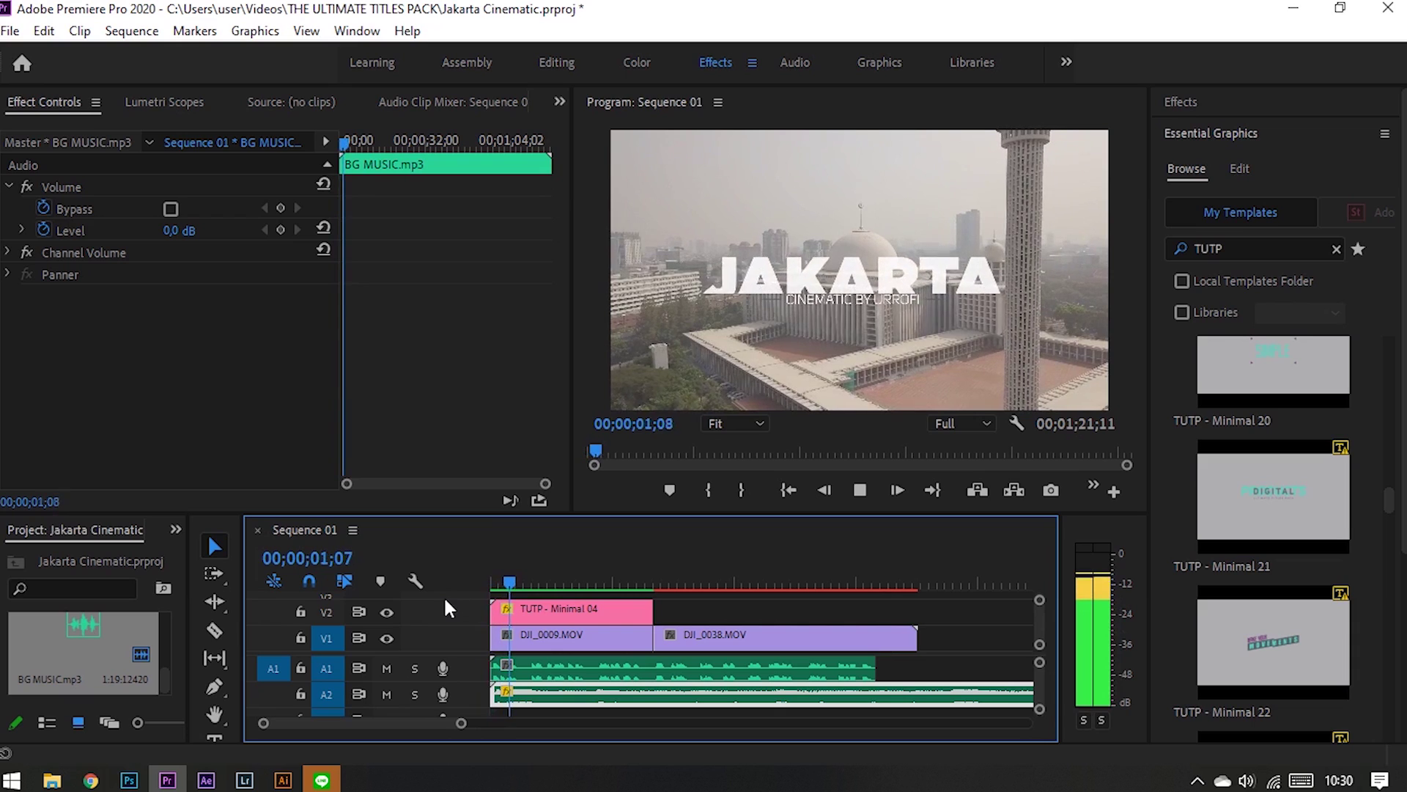
key(space)
drag(574, 671, 608, 671)
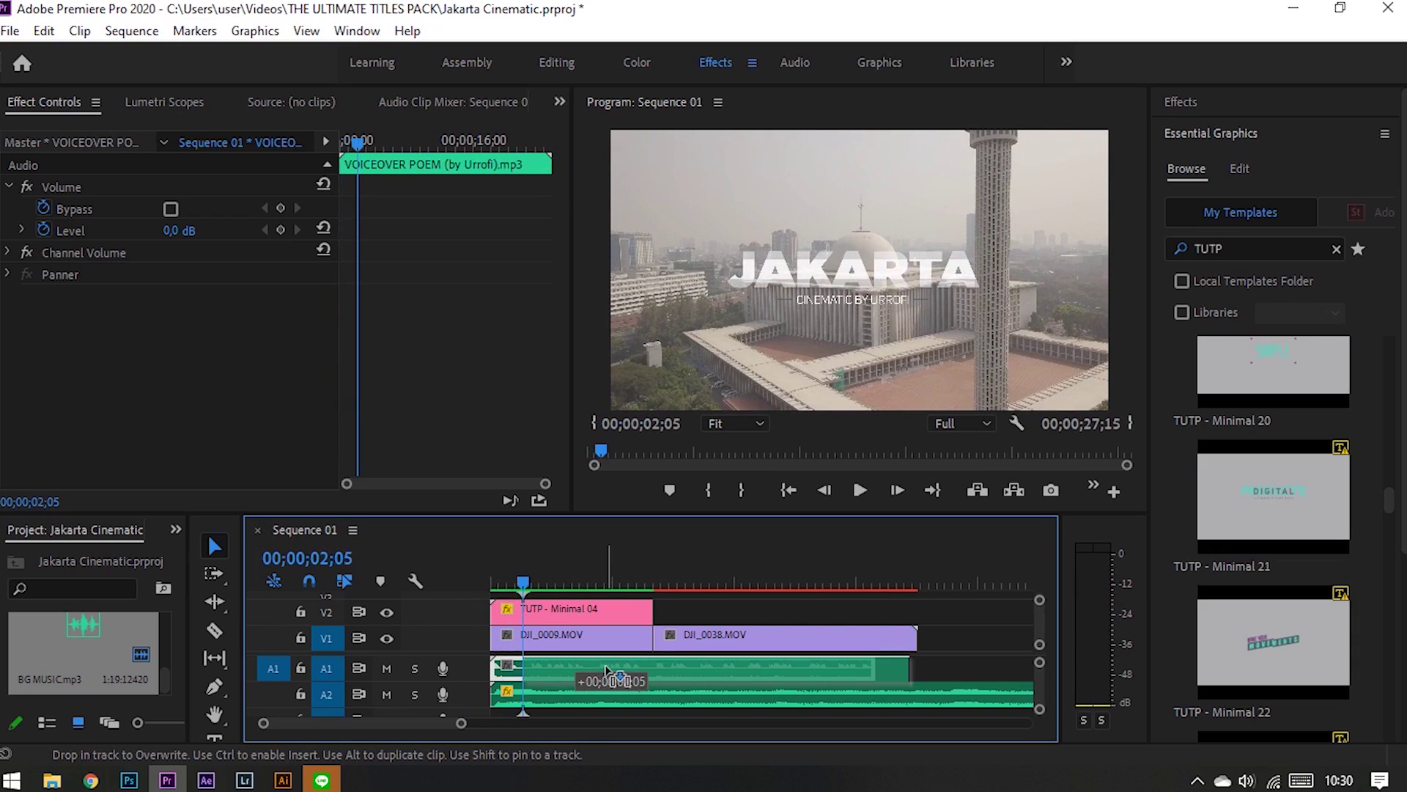
key(Home)
key(space)
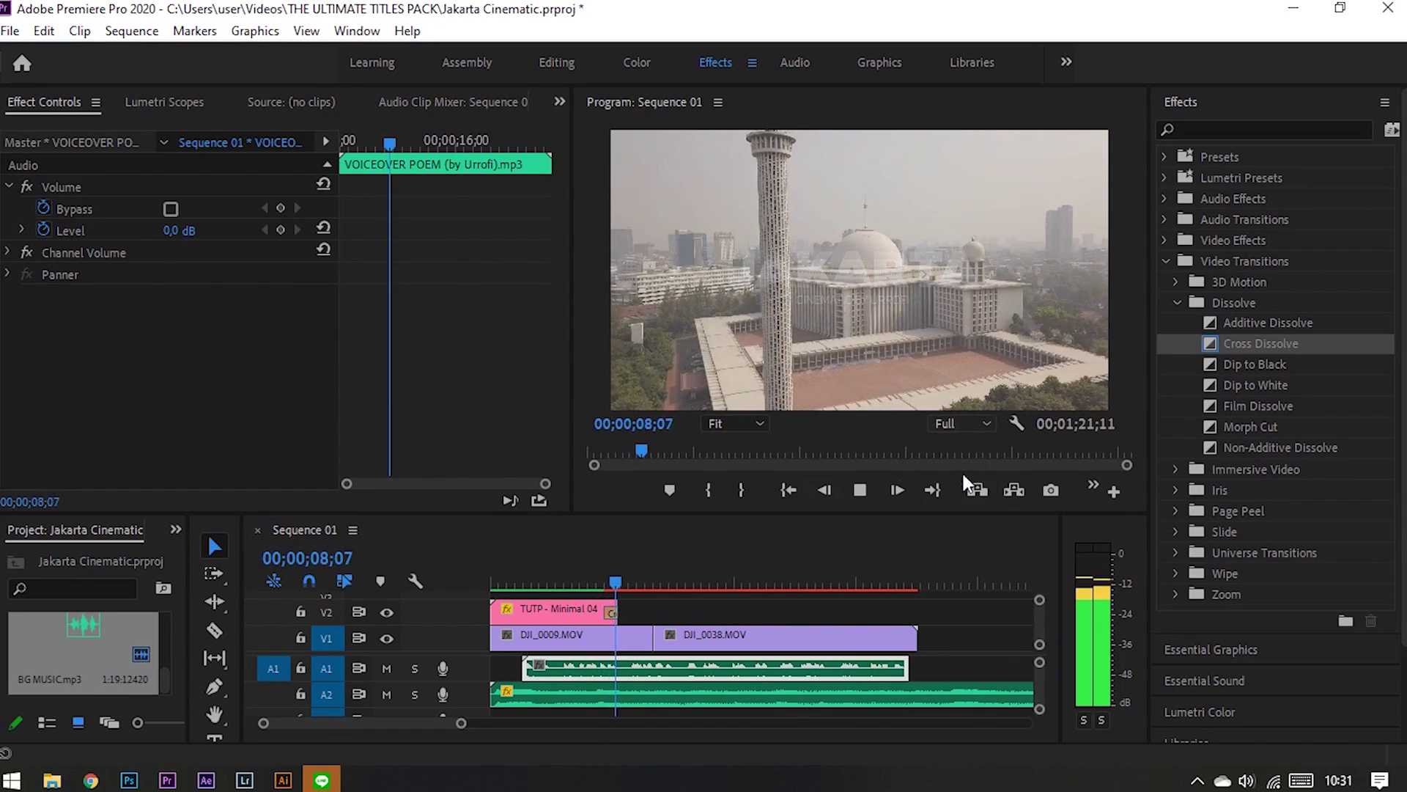
click(962, 470)
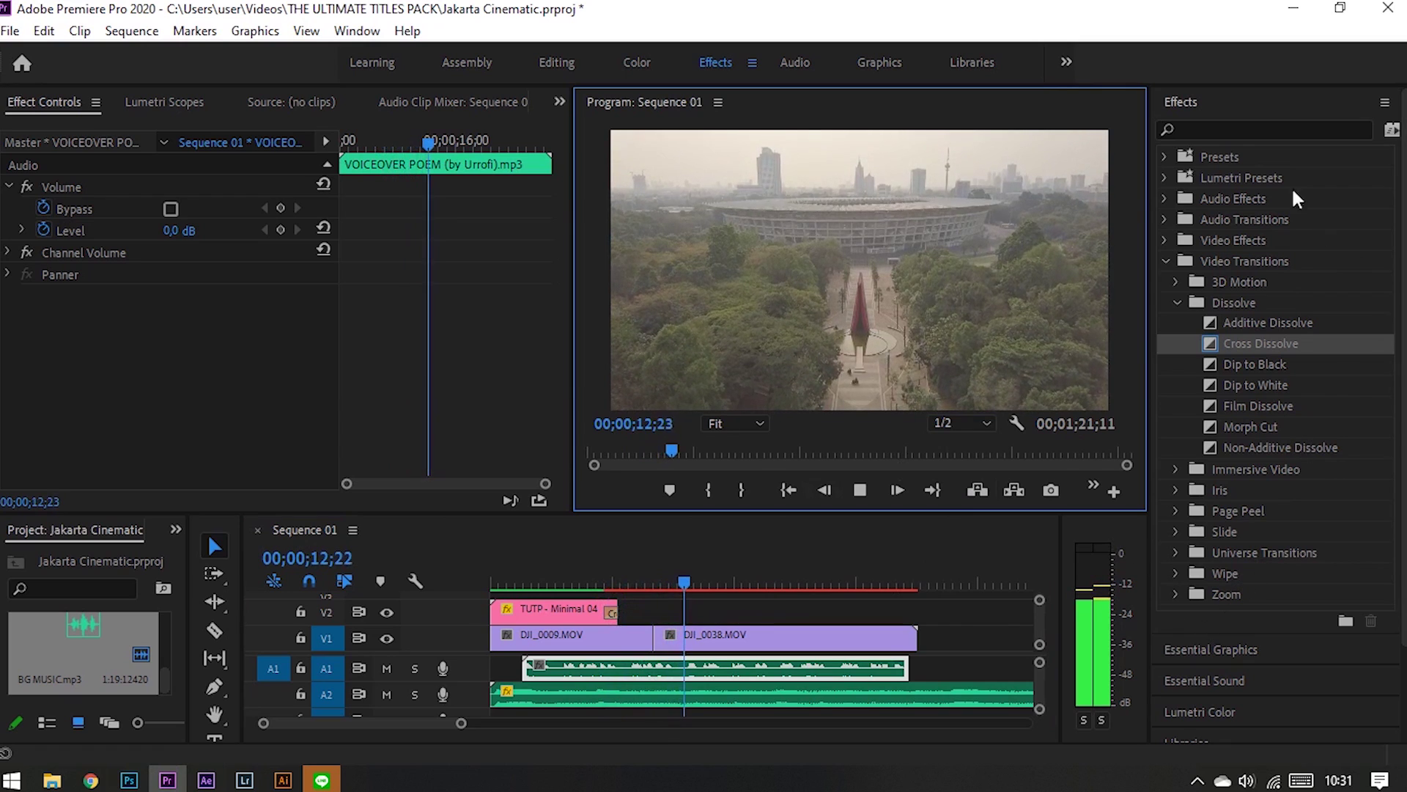
Bring up the TUTP templates in Essential Graphics Browse and scroll to TUTP - Broadcast 16
click(1243, 99)
click(1213, 133)
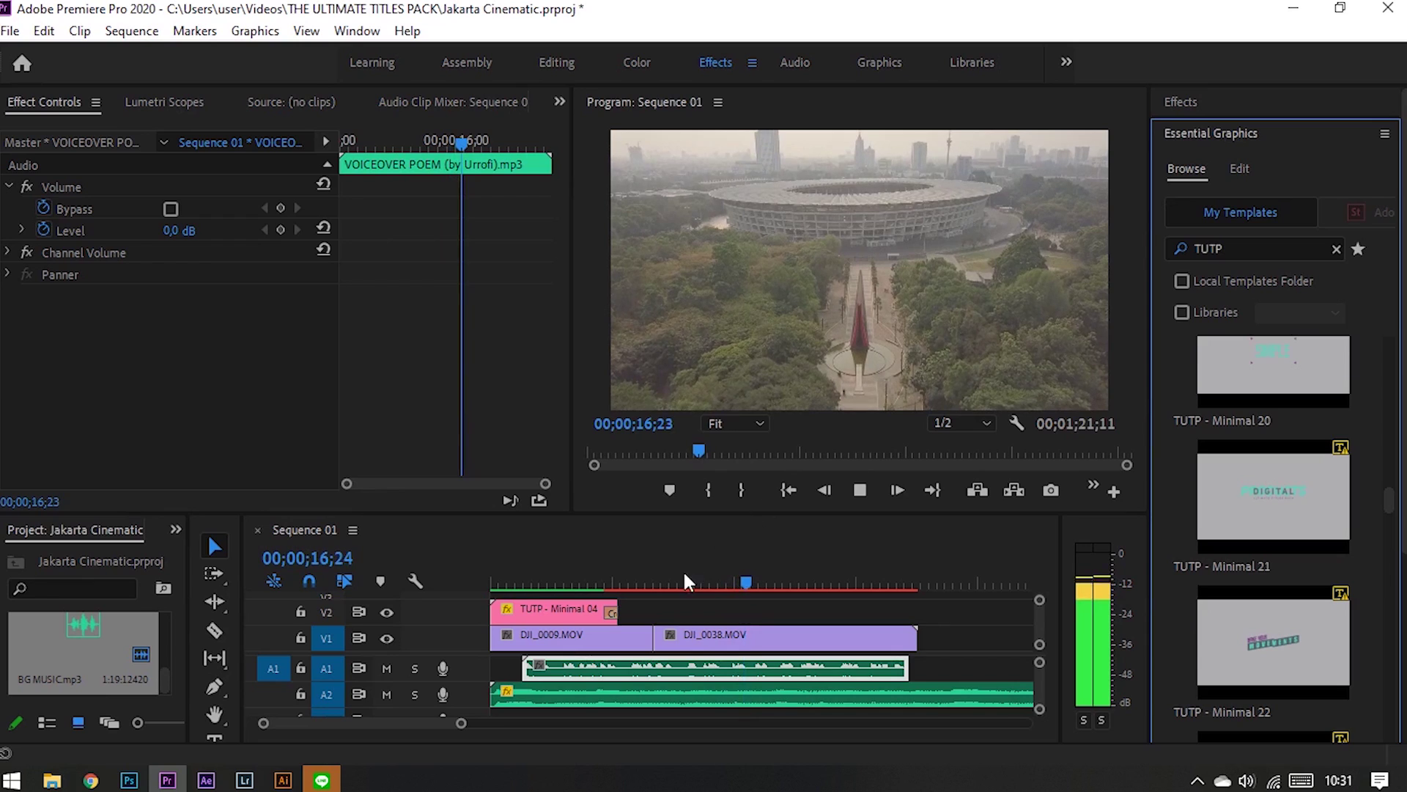
click(651, 579)
drag(1388, 503, 1390, 521)
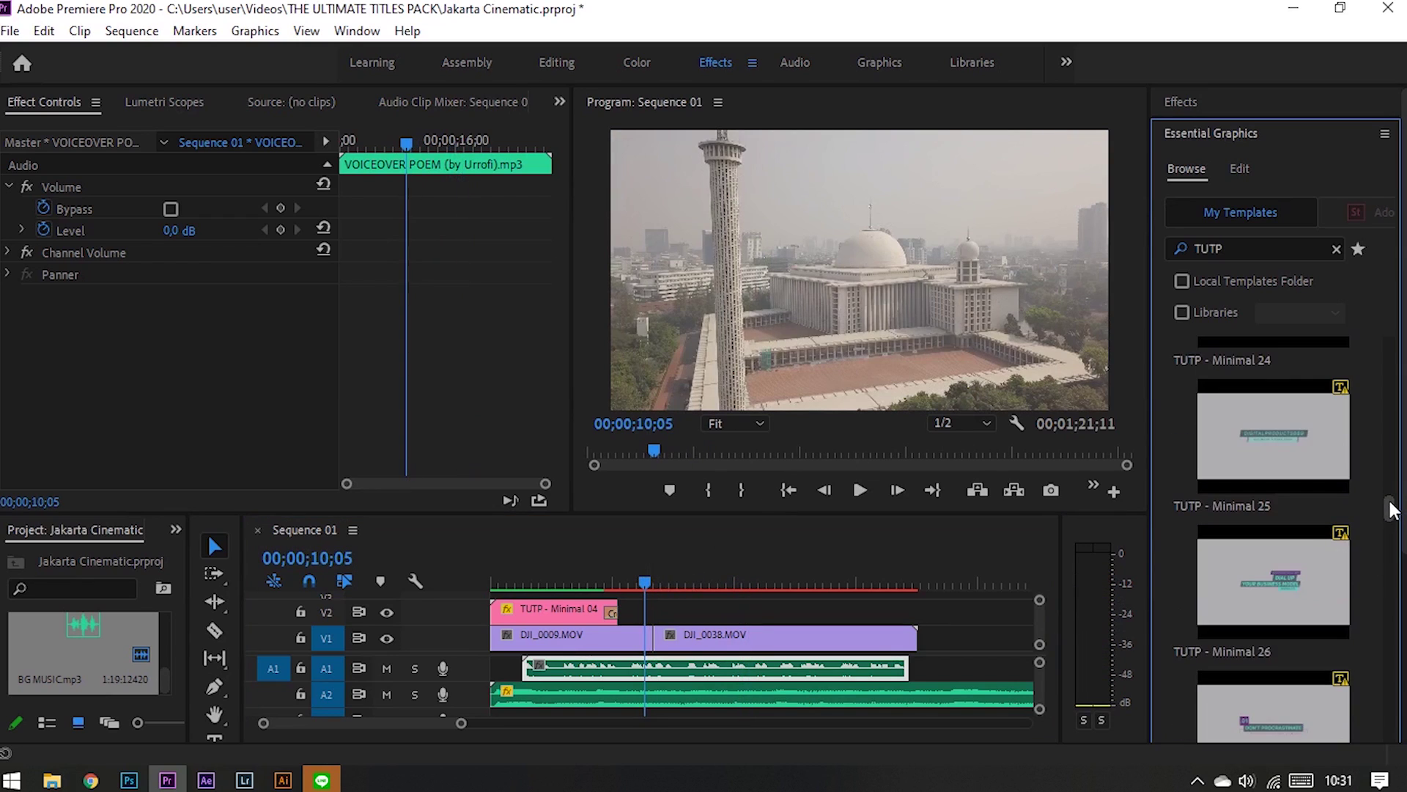
scroll(1390, 521, up, 5)
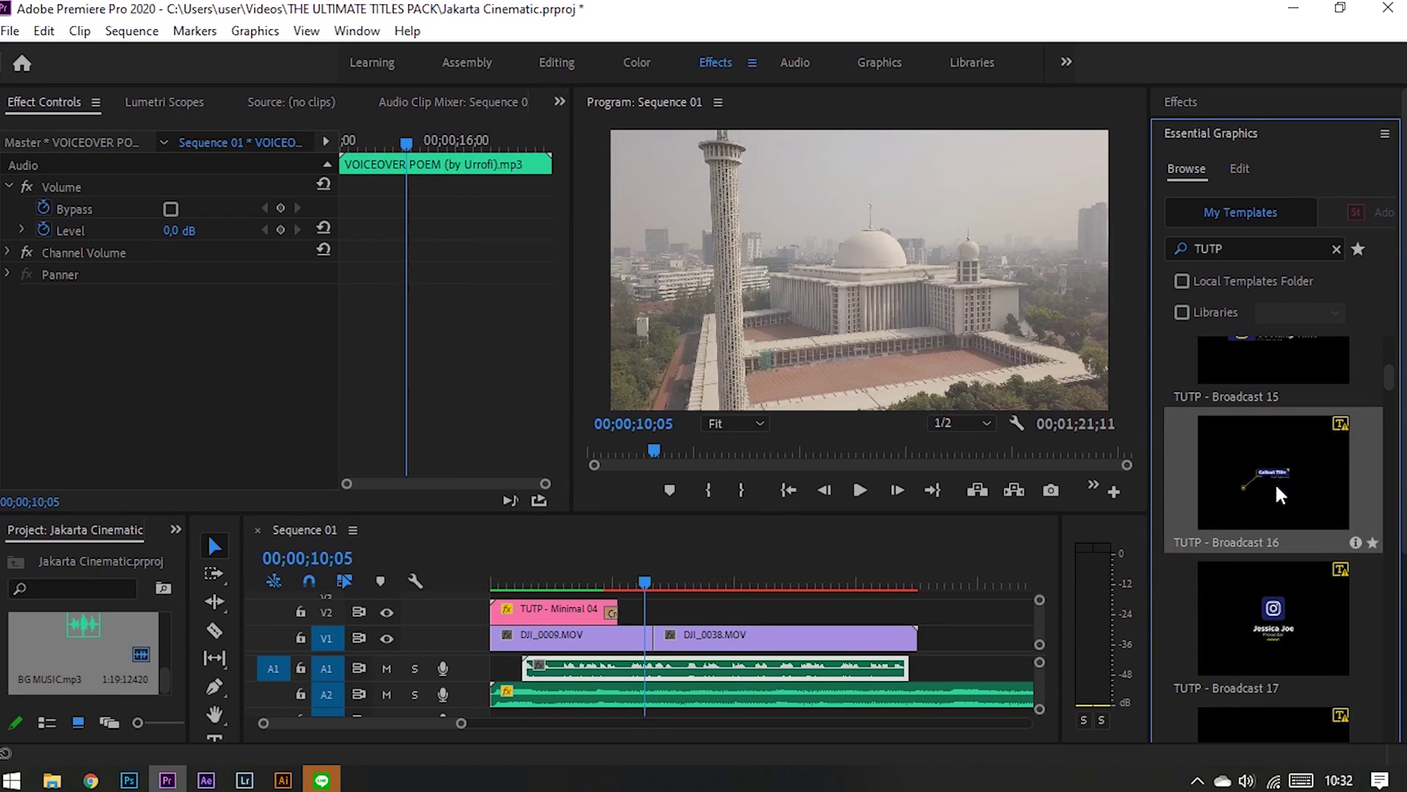
Place TUTP - Broadcast 16 on V2 above the stadium clip and select it for editing
drag(1282, 484, 706, 607)
click(660, 583)
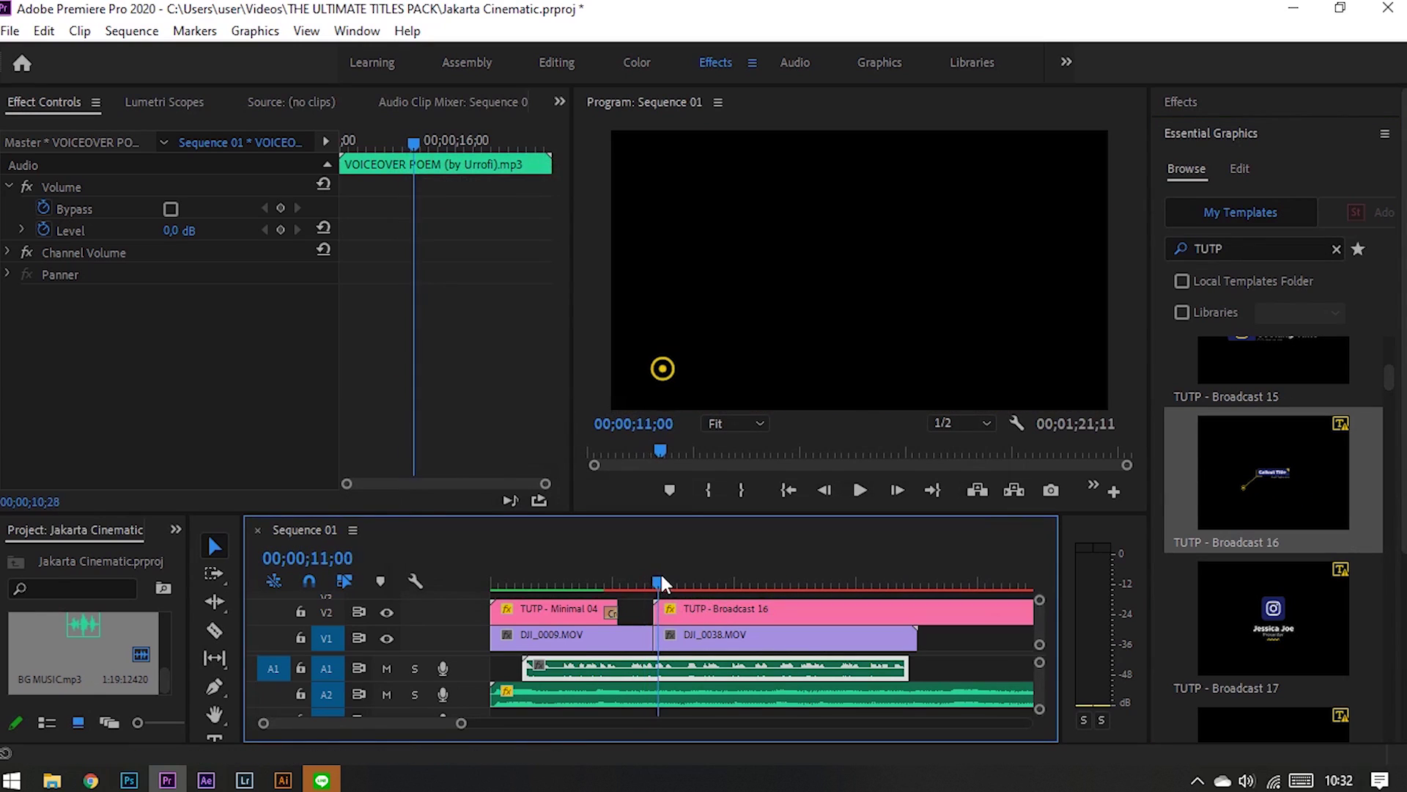
drag(660, 579, 745, 584)
click(747, 610)
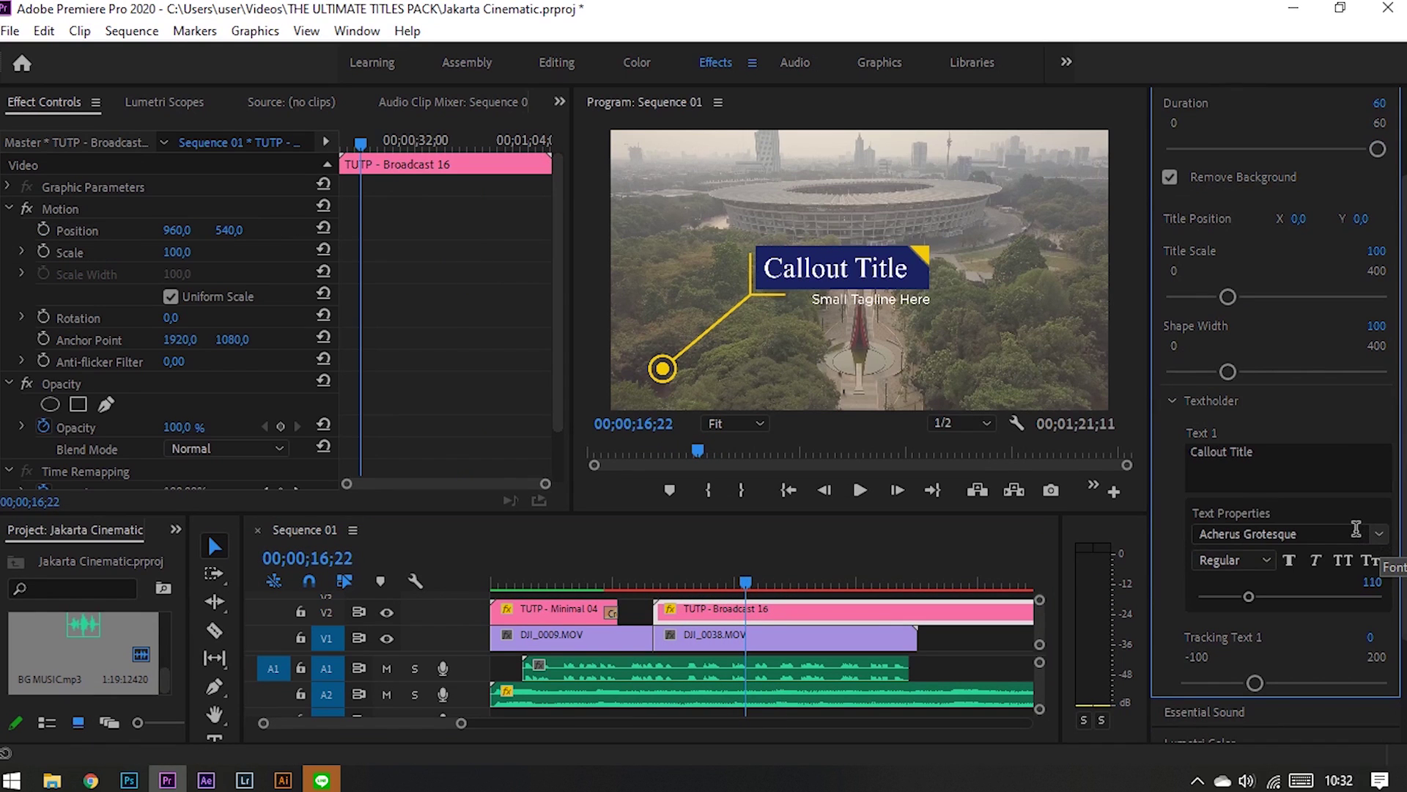
Set the callout's Shape 1 title box to grey
click(1357, 533)
key(Escape)
scroll(1211, 569, down, 6)
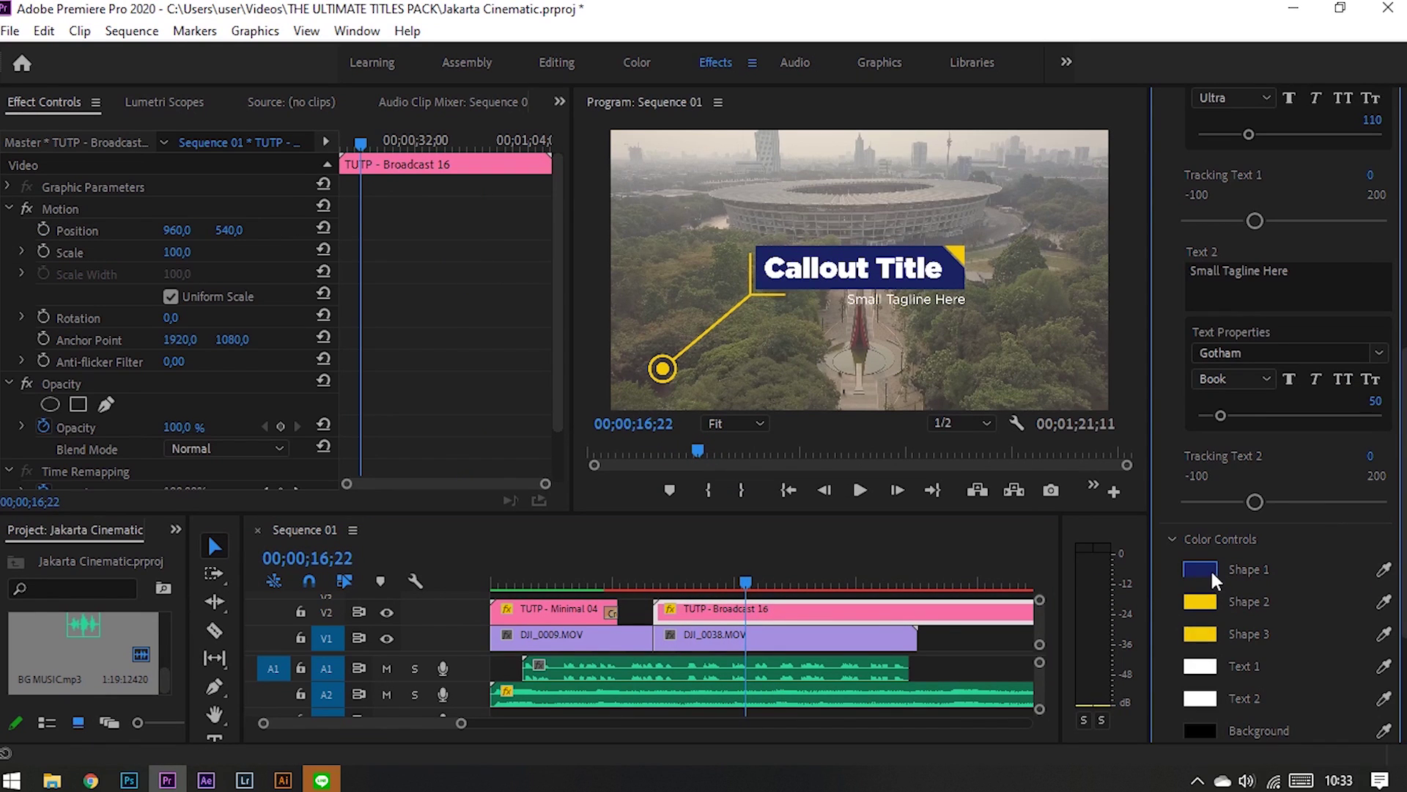
click(1200, 568)
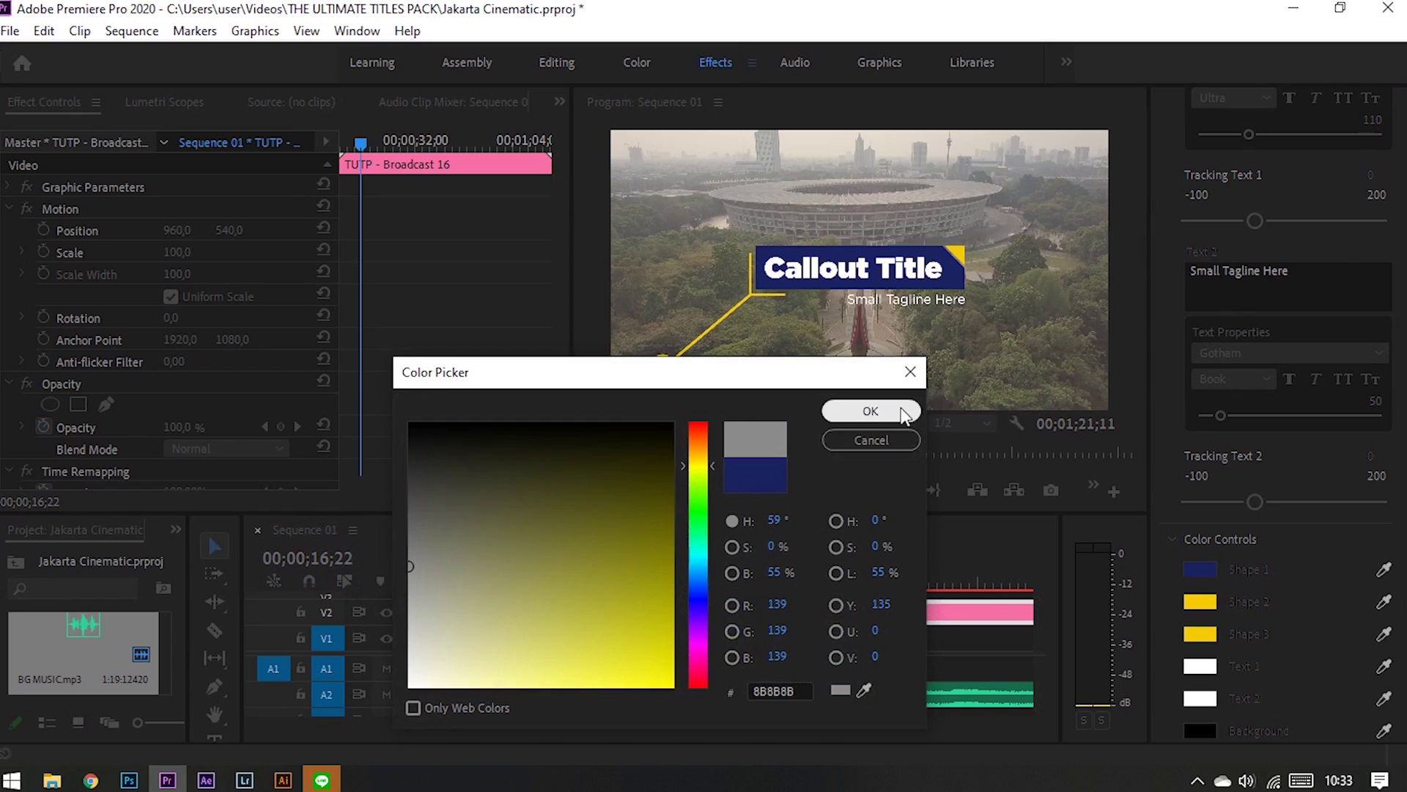
click(902, 409)
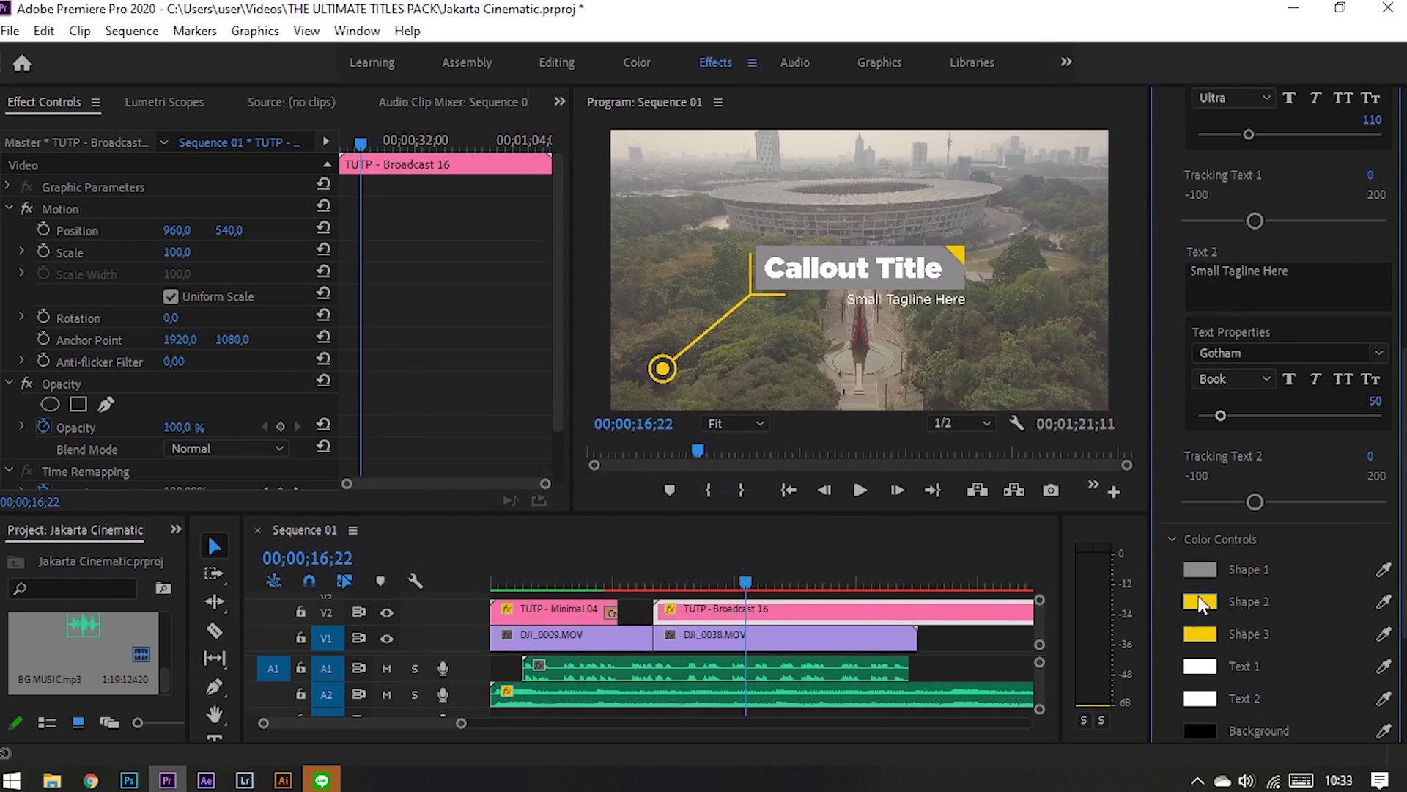
Make Shape 2, the corner triangle, a bright saturated red
click(1200, 603)
drag(700, 448, 692, 390)
click(659, 570)
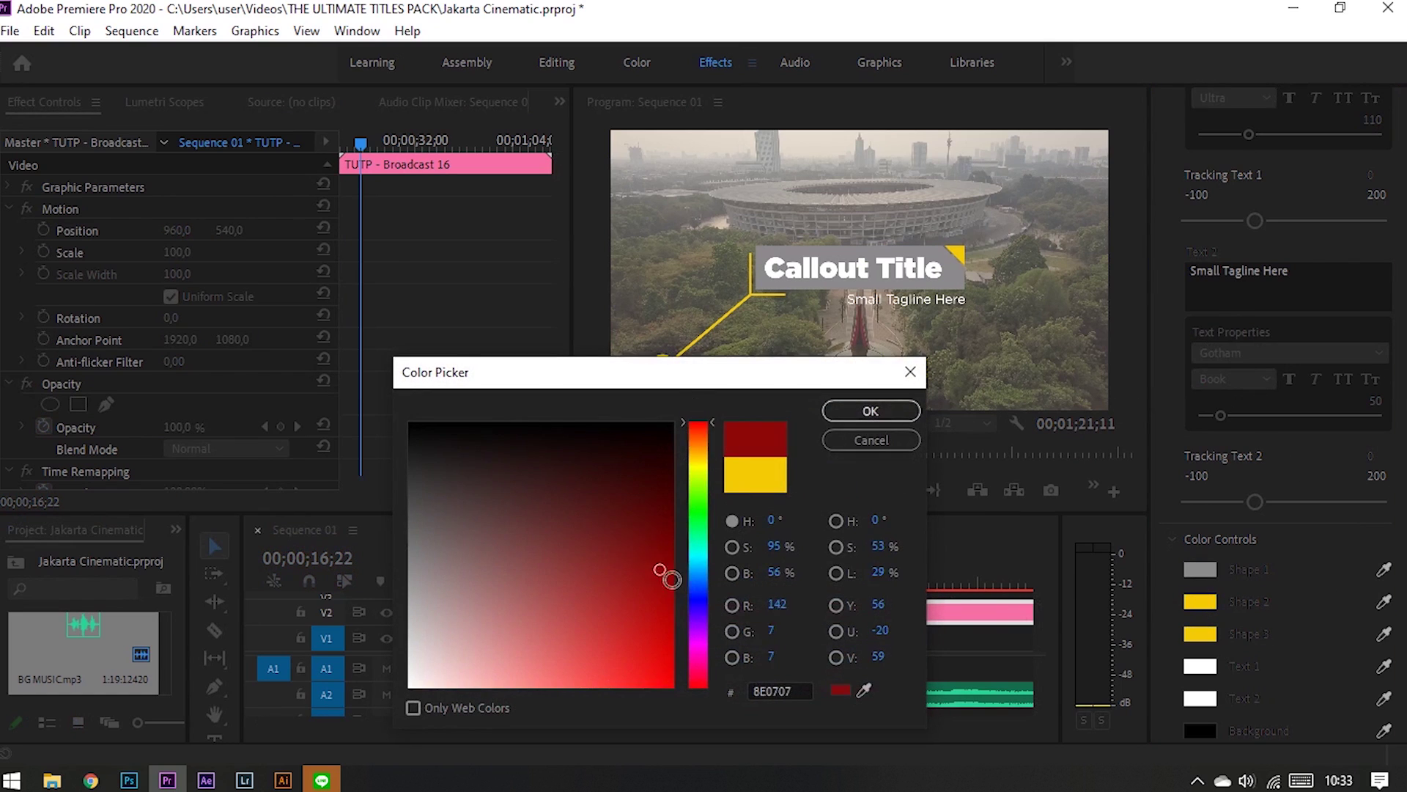
drag(672, 579, 770, 650)
click(896, 409)
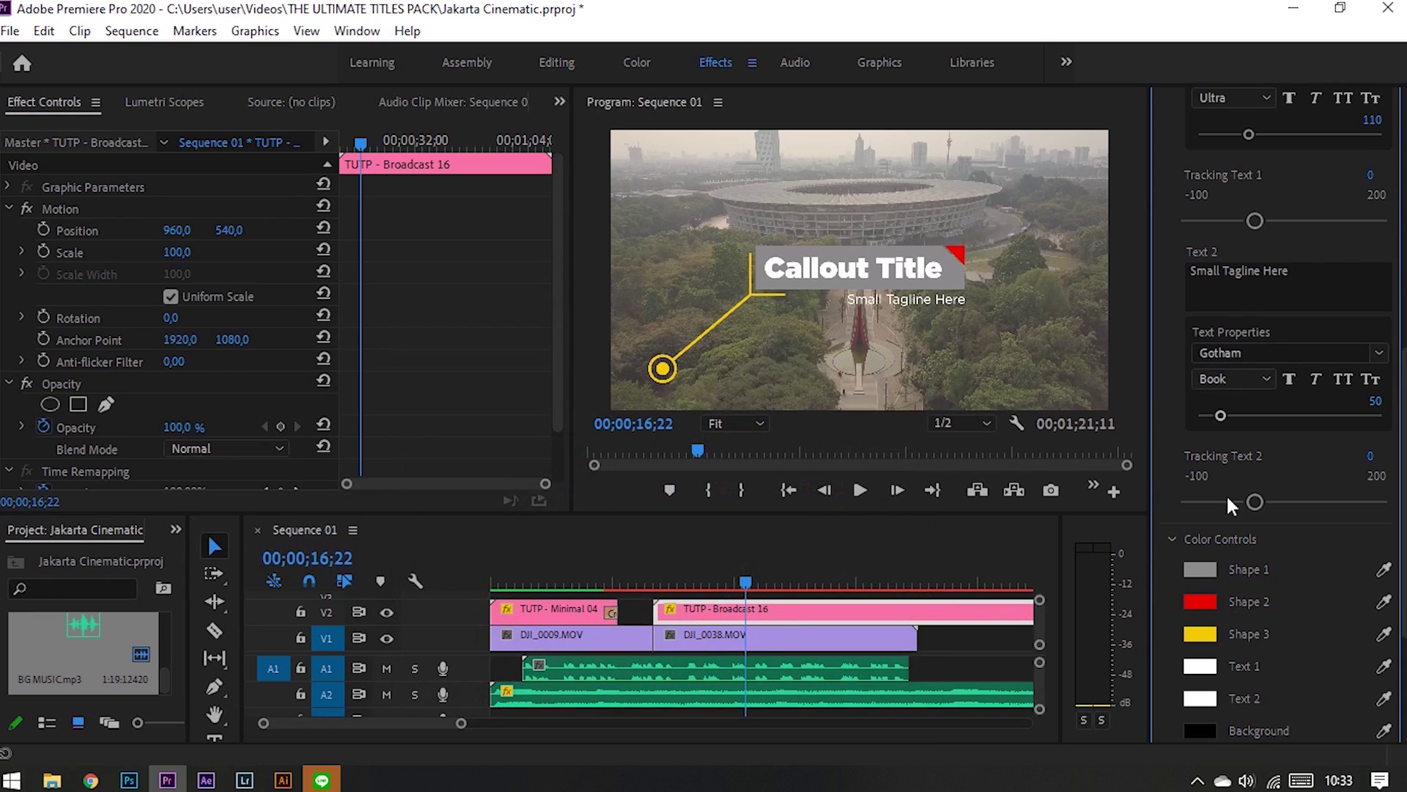
Give Shape 3, the pointer line and circle, a dark red colour
click(1202, 628)
mouse_move(693, 468)
mouse_down()
mouse_move(693, 422)
mouse_move(752, 549)
mouse_up()
click(850, 410)
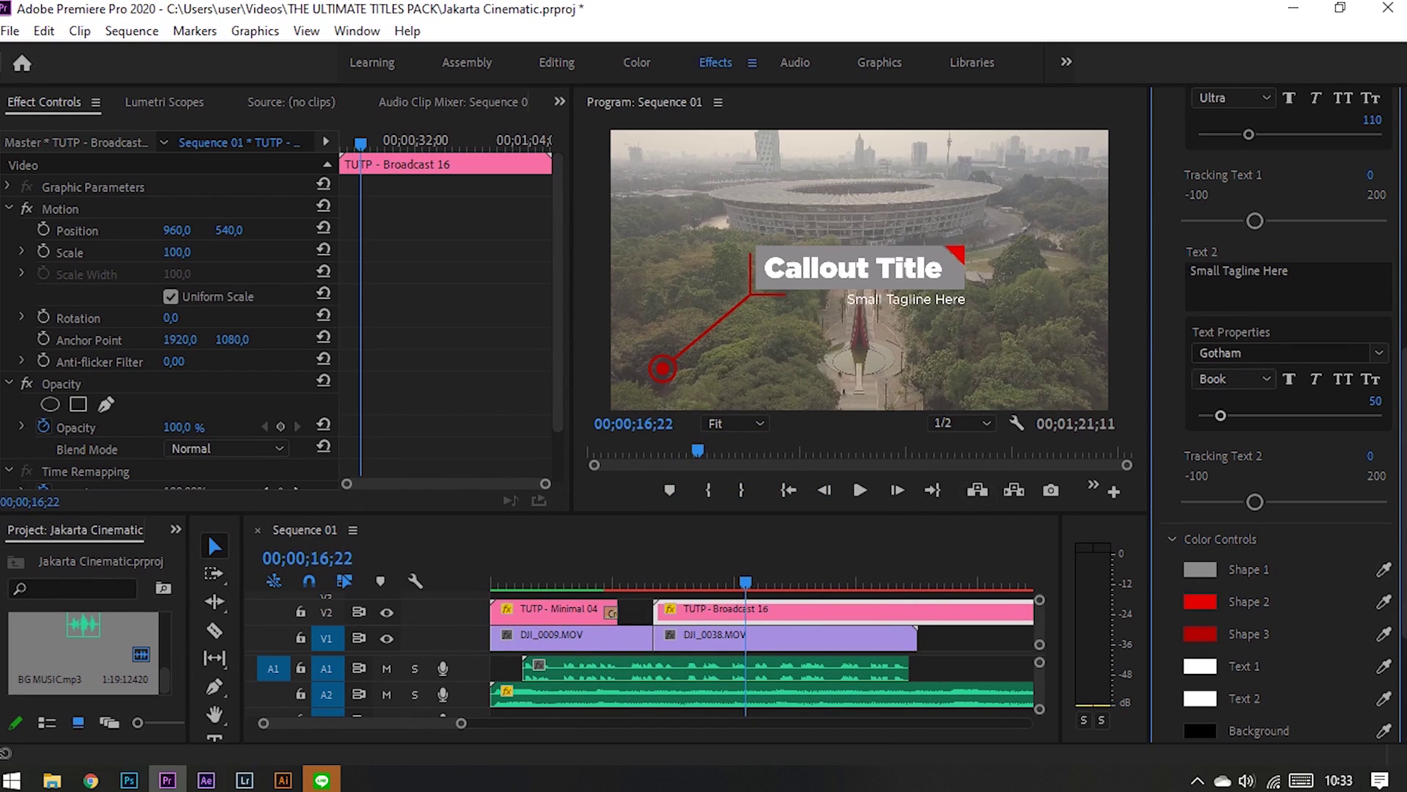
scroll(1349, 448, up, 3)
scroll(1349, 449, up, 3)
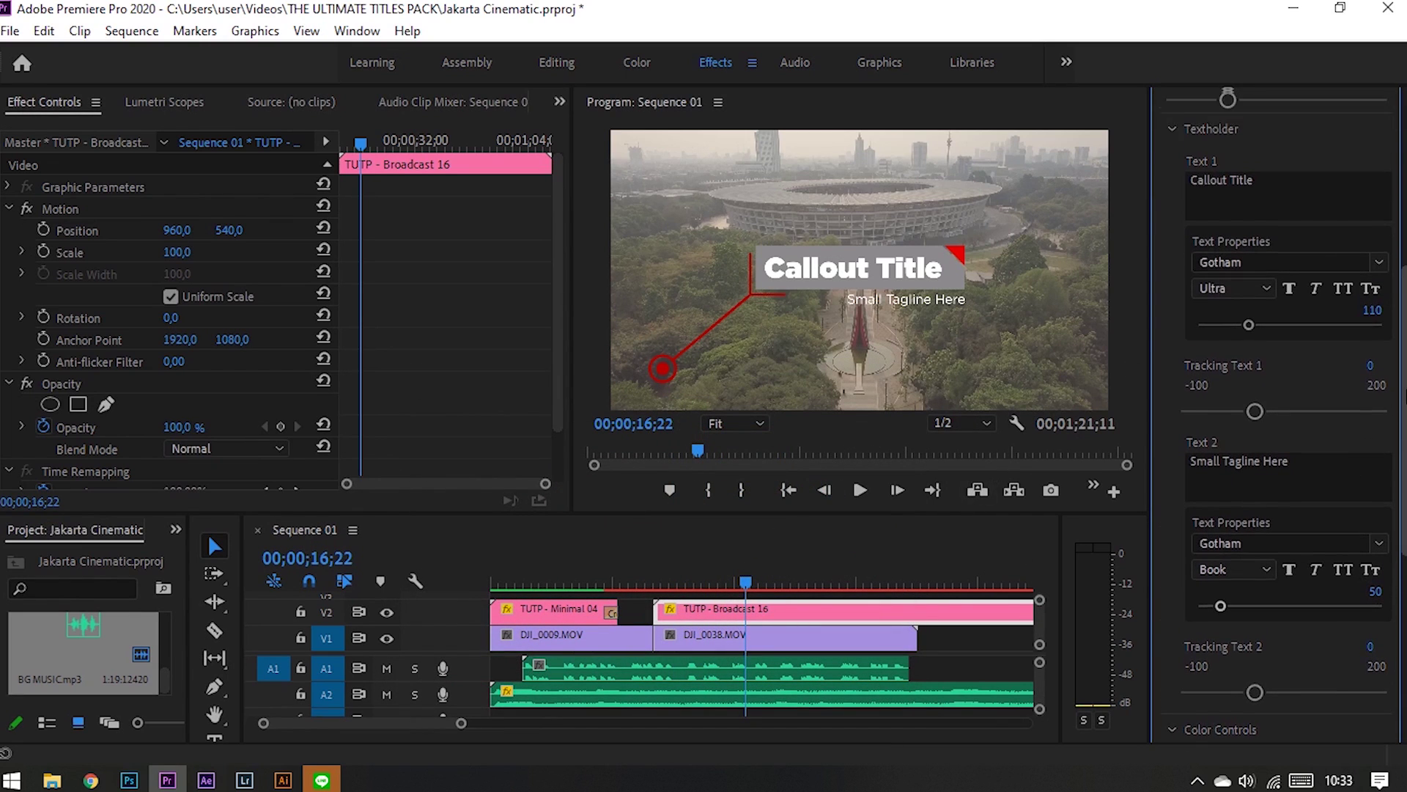
scroll(1282, 367, up, 1)
click(1222, 316)
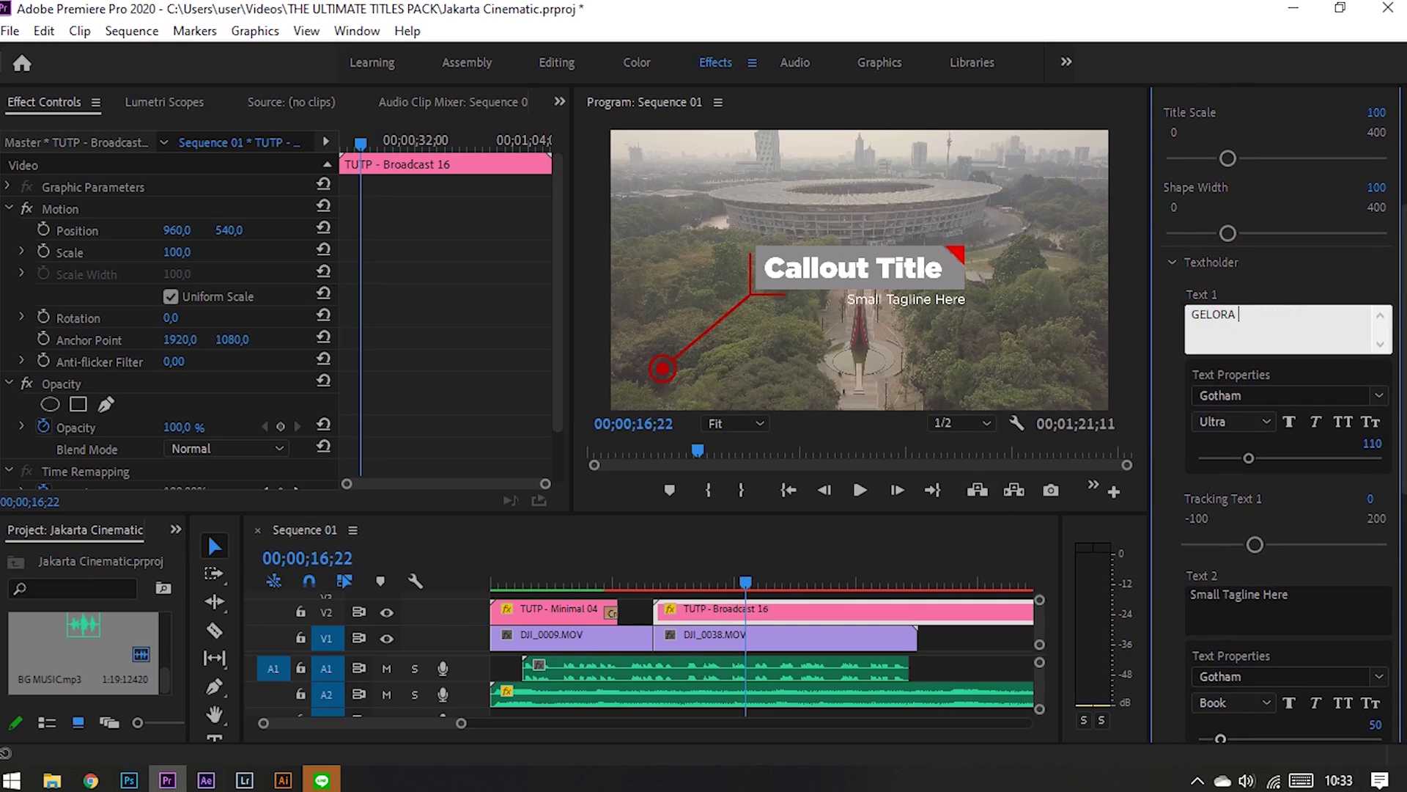
Retype the callout as GELORA BUNG KARNO with the tagline STADIUM
text(BUNG KARNO)
click(1334, 586)
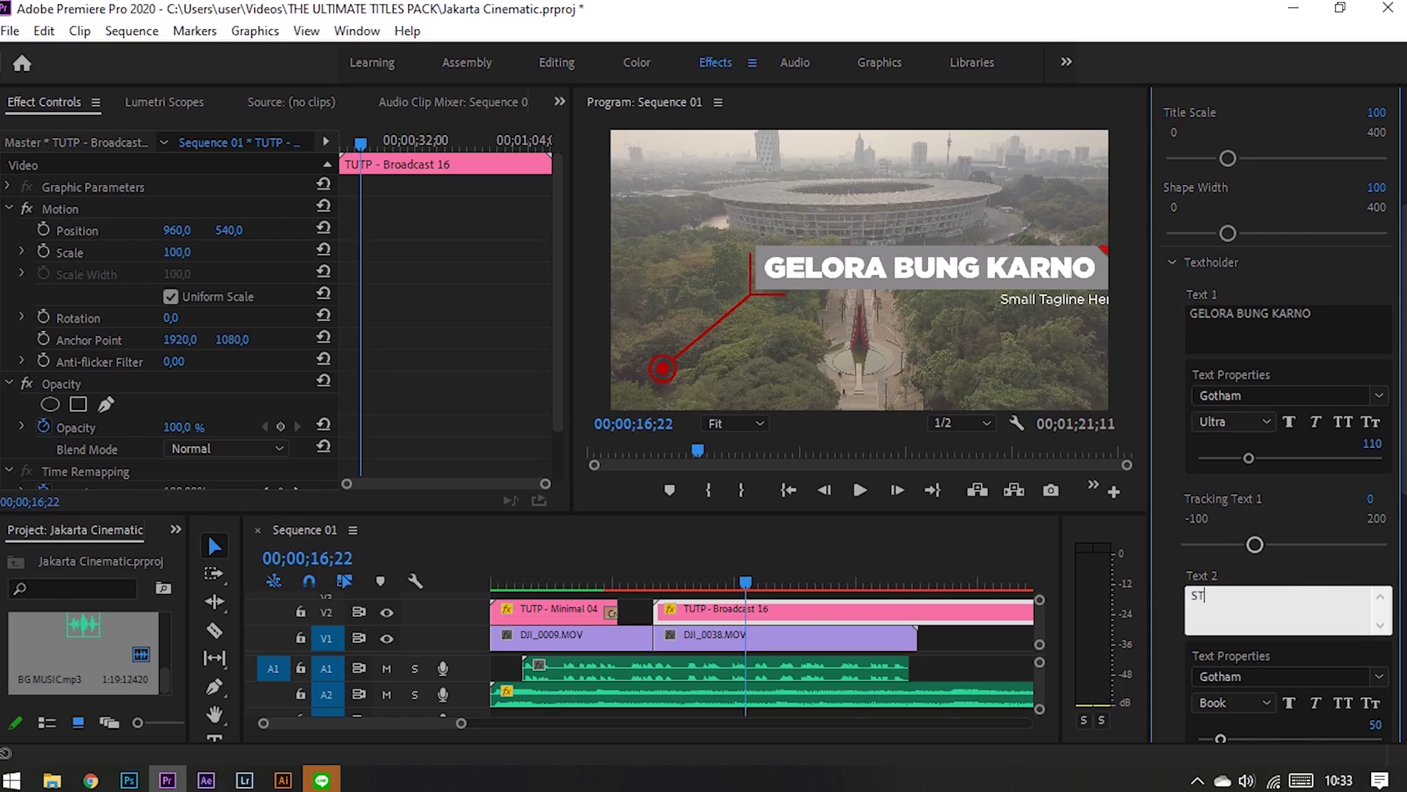
text(IUM)
click(1266, 340)
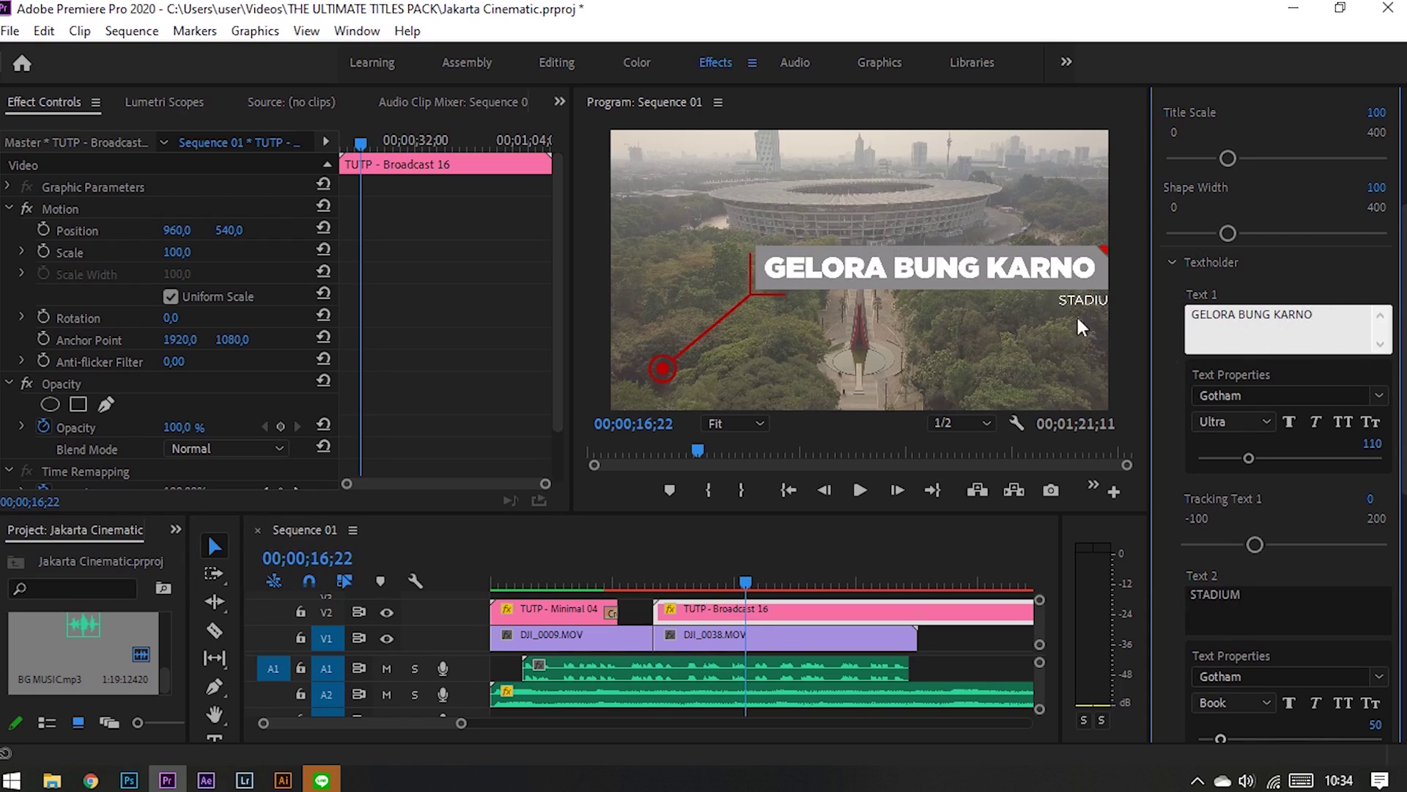
right_click(812, 612)
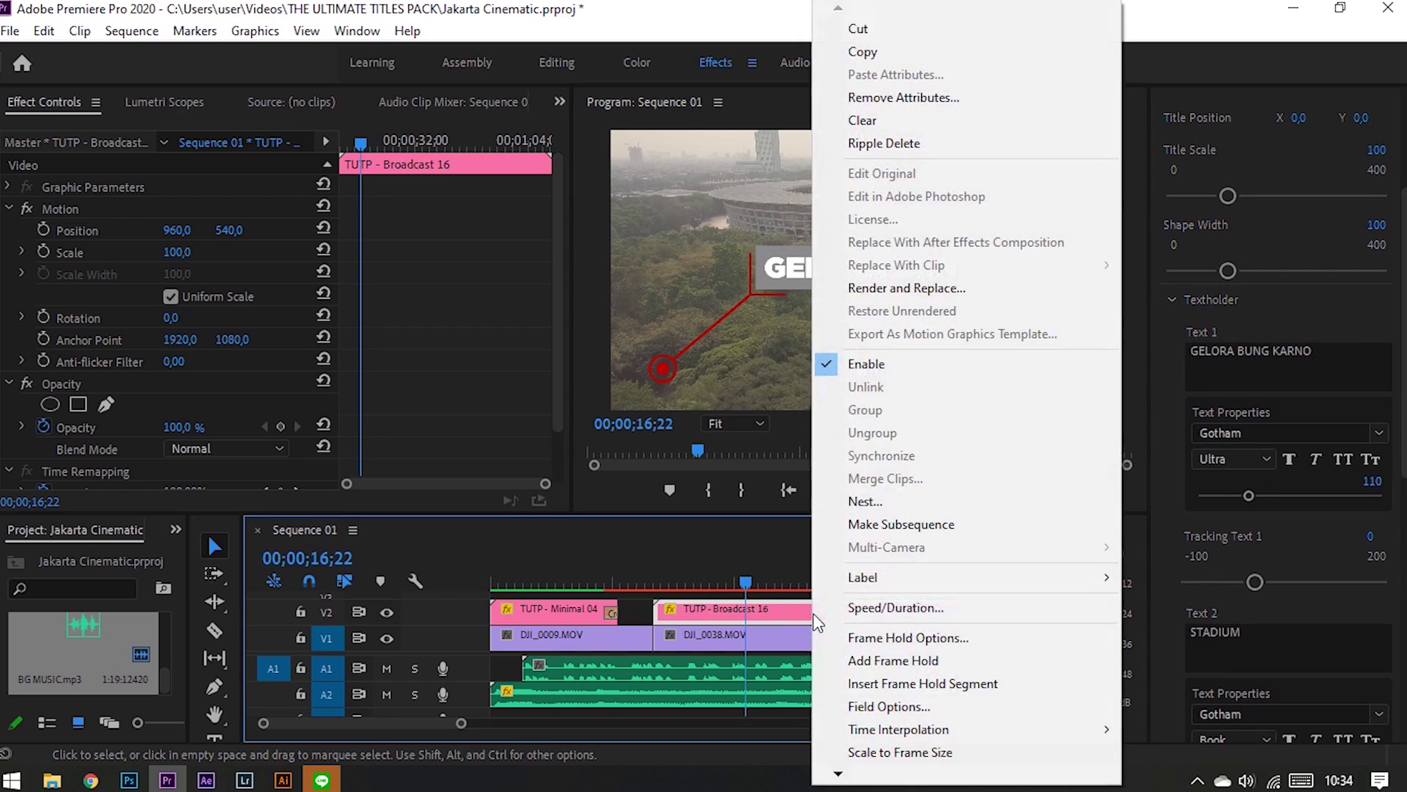
Scale the callout to frame size and keyframe Position to drift down to 1344,721 at clip end
click(922, 744)
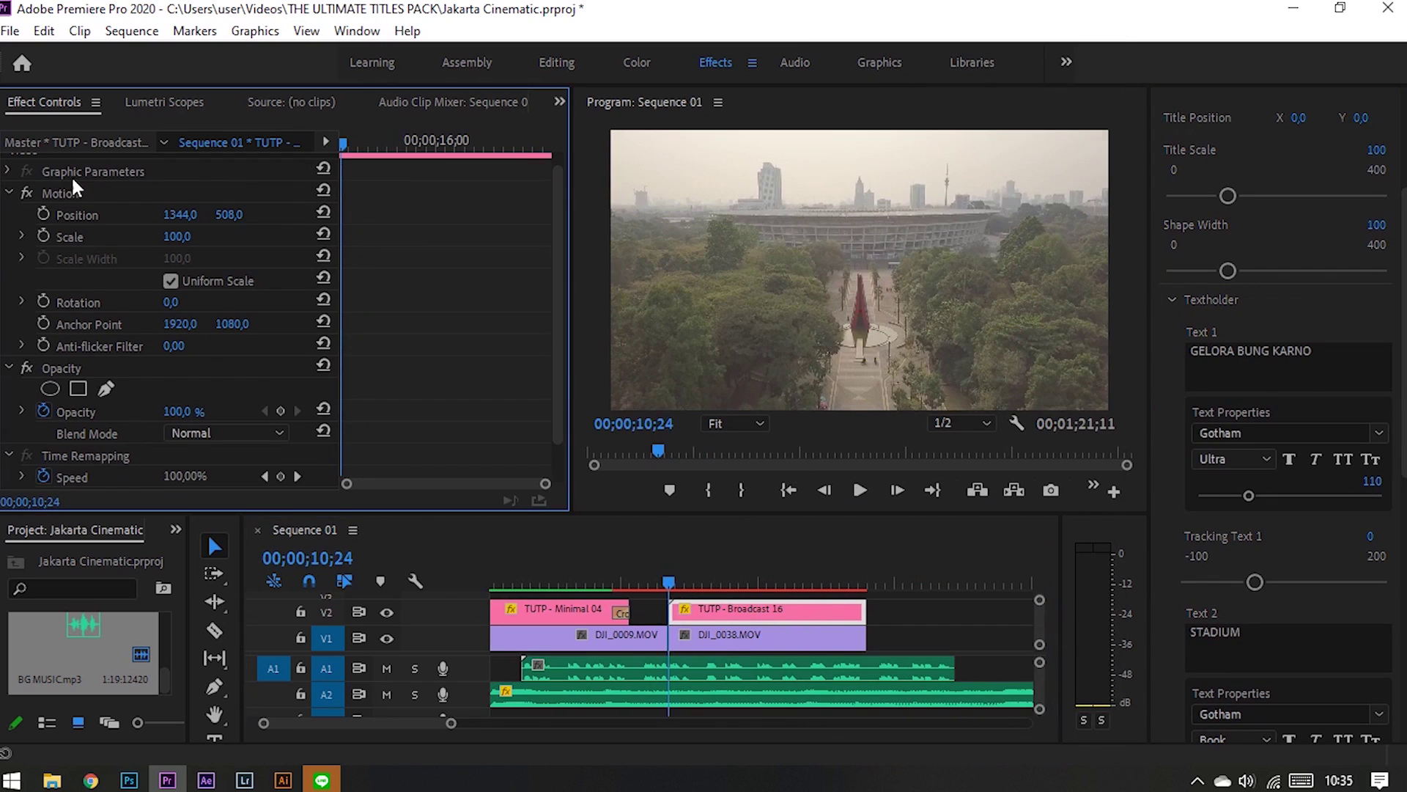
drag(445, 139, 544, 144)
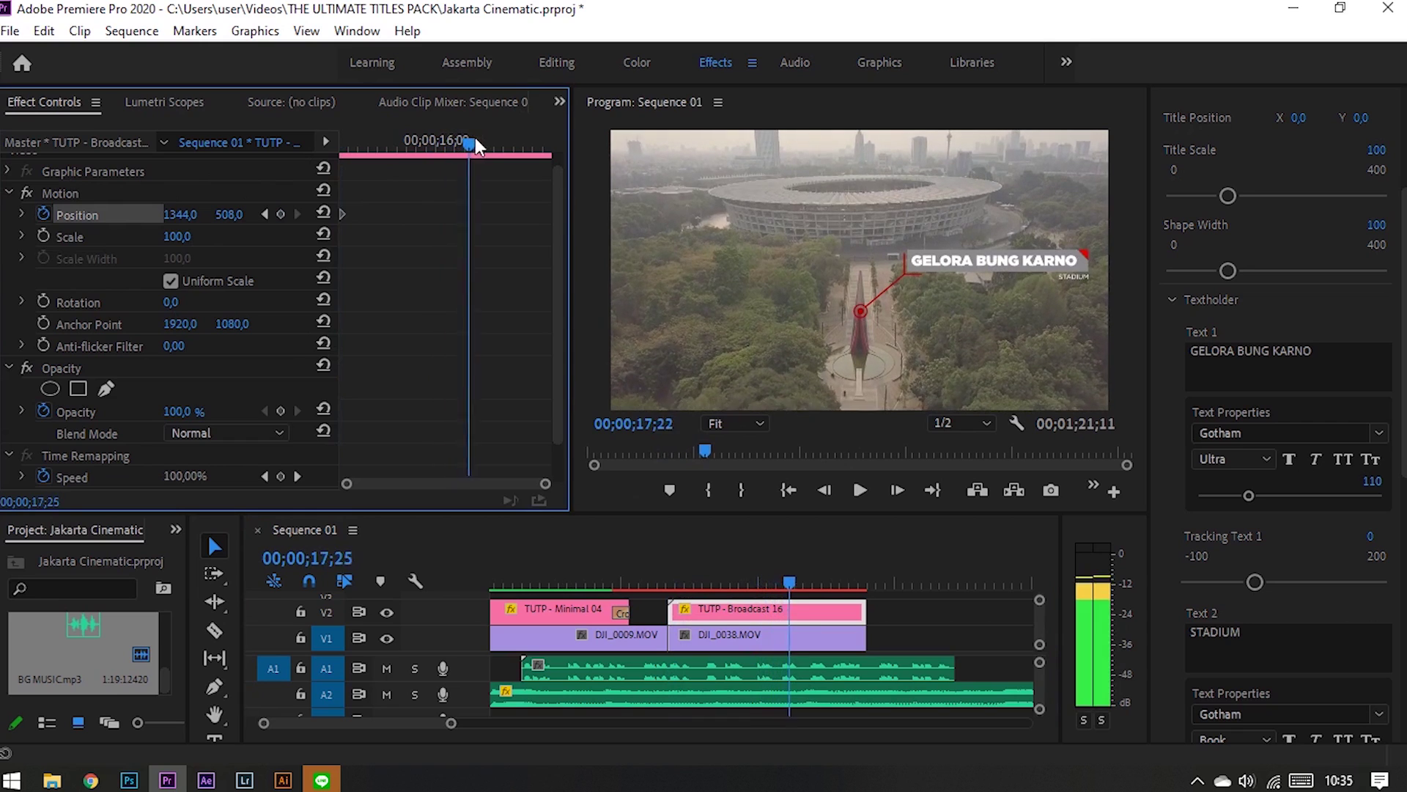
click(547, 143)
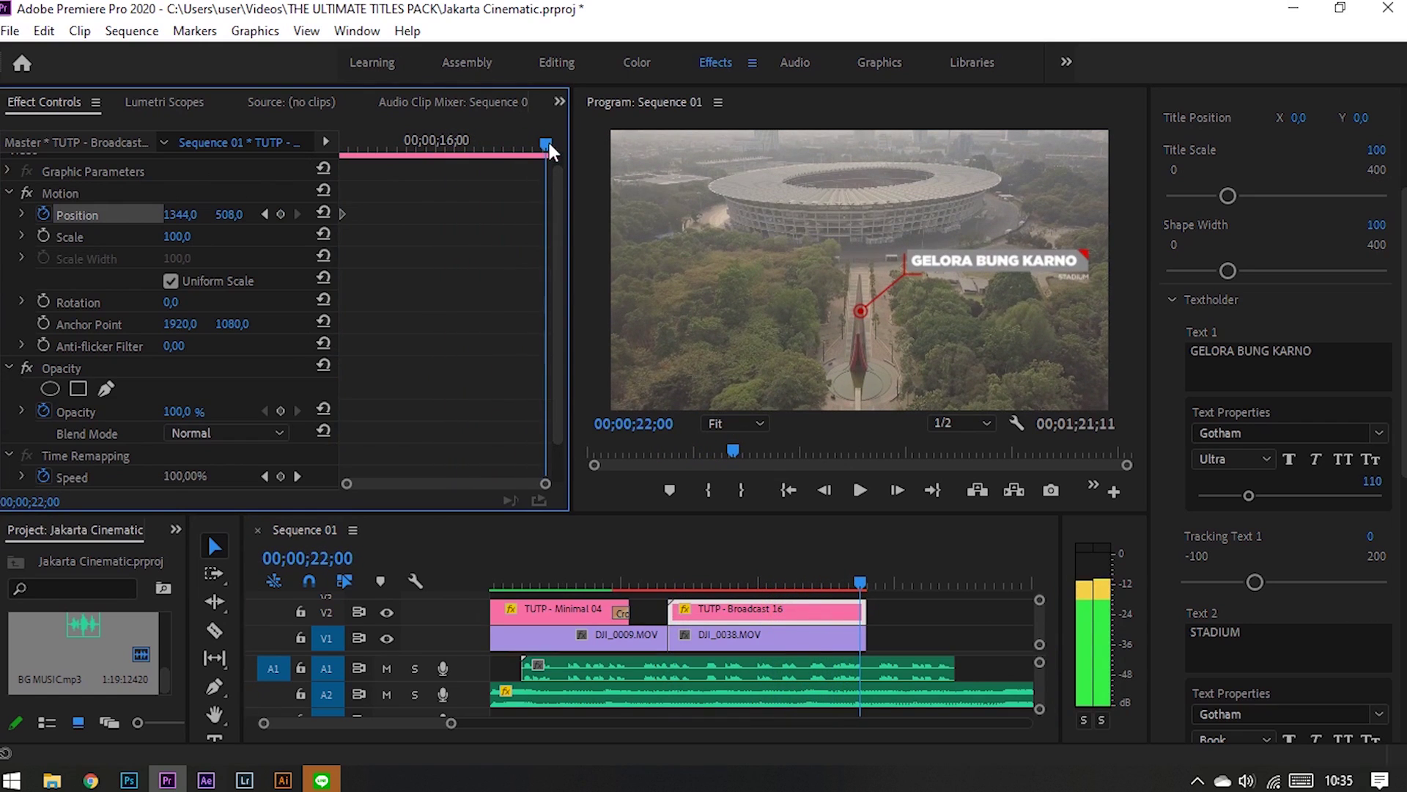
drag(228, 214, 443, 222)
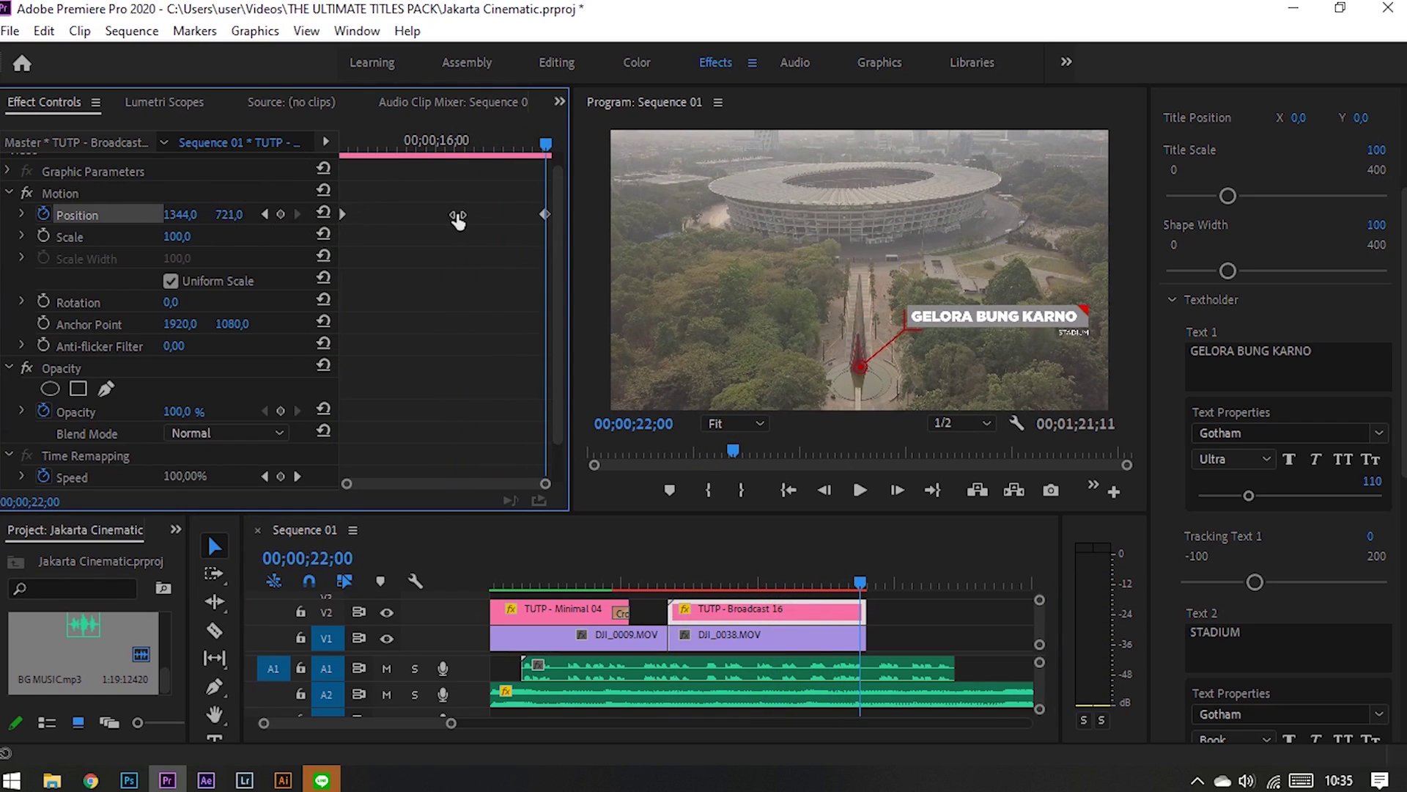
drag(689, 580, 601, 587)
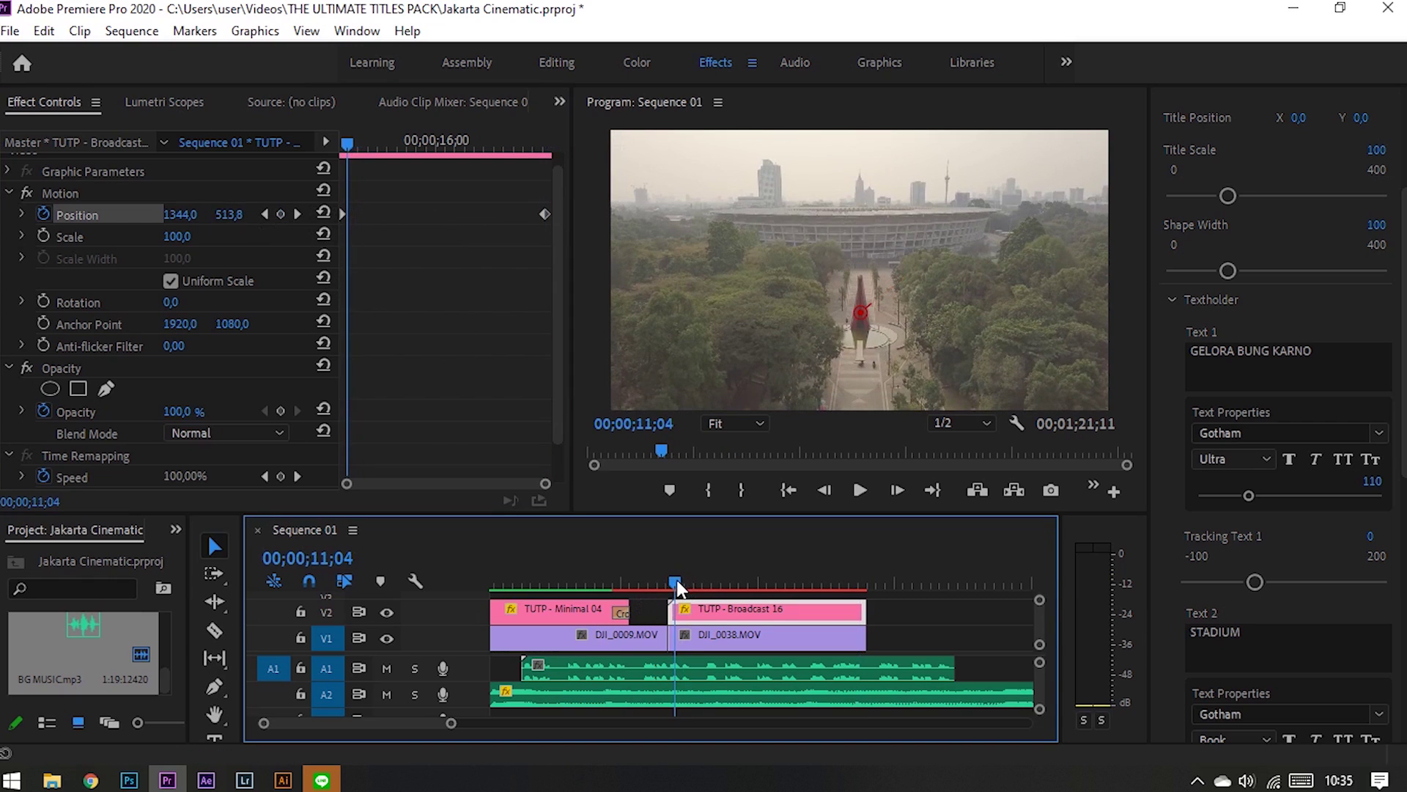
right_click(600, 587)
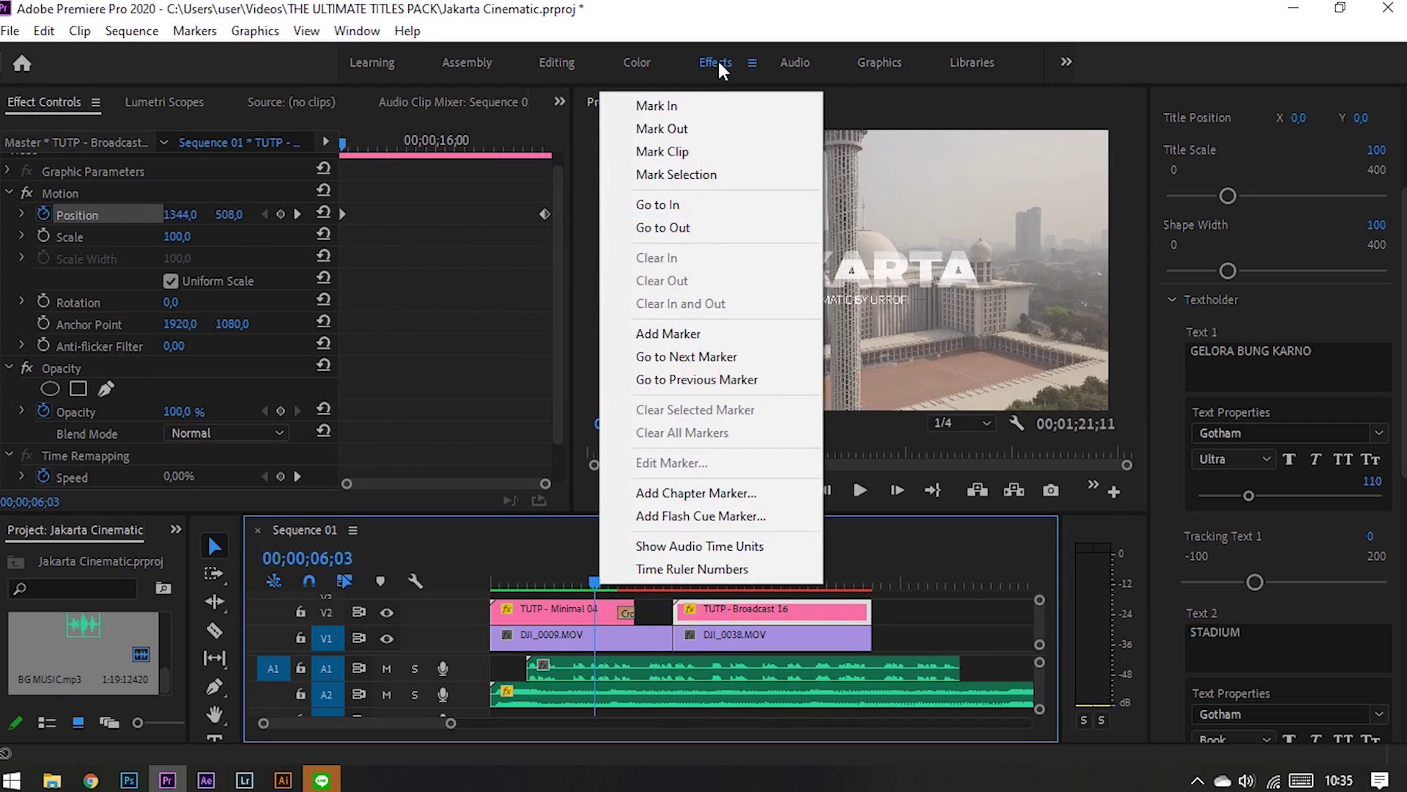
Play back a marked range to check the callout slide, and move the short city clip left
click(676, 107)
key(space)
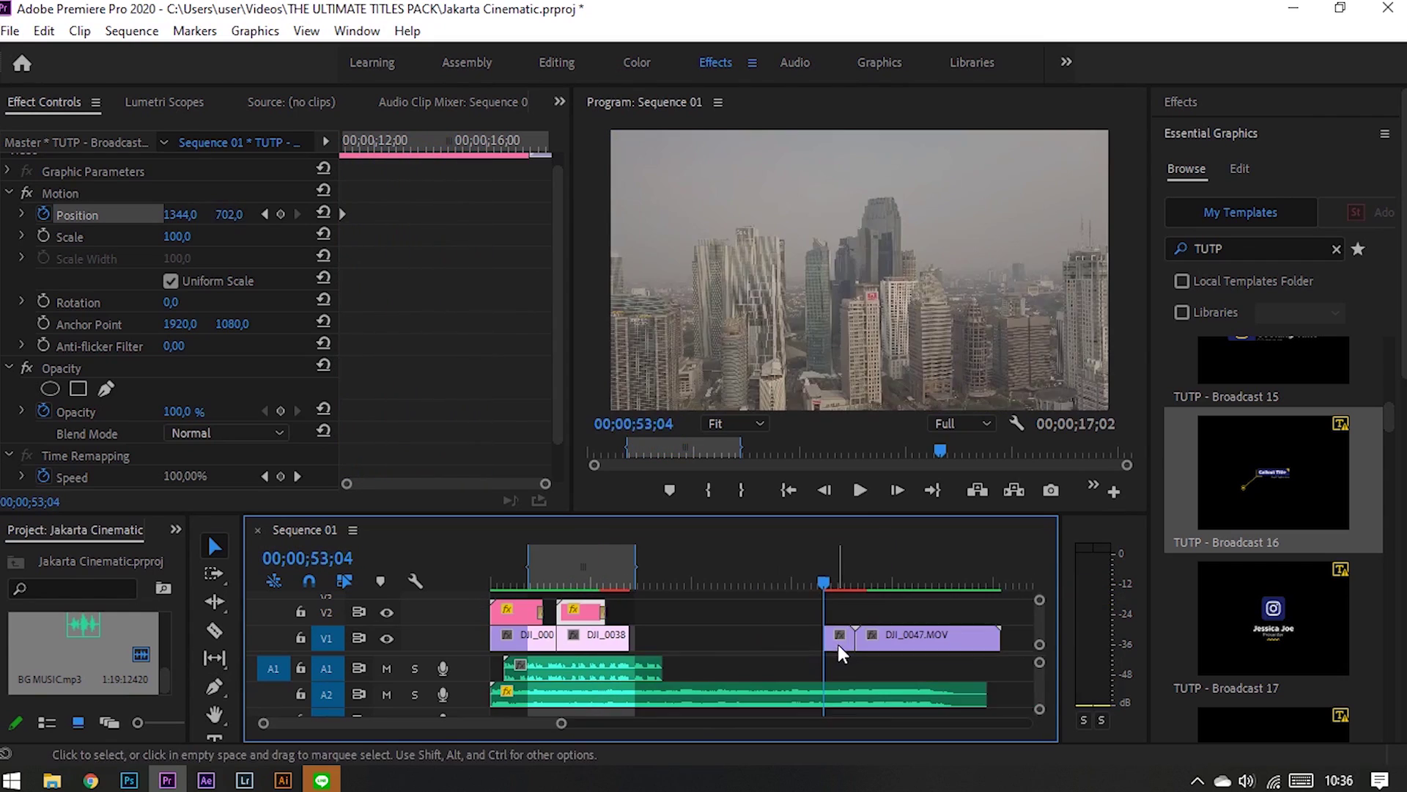
drag(838, 644, 645, 657)
Park the playhead at 23;05 and clear the existing in/out range
click(643, 566)
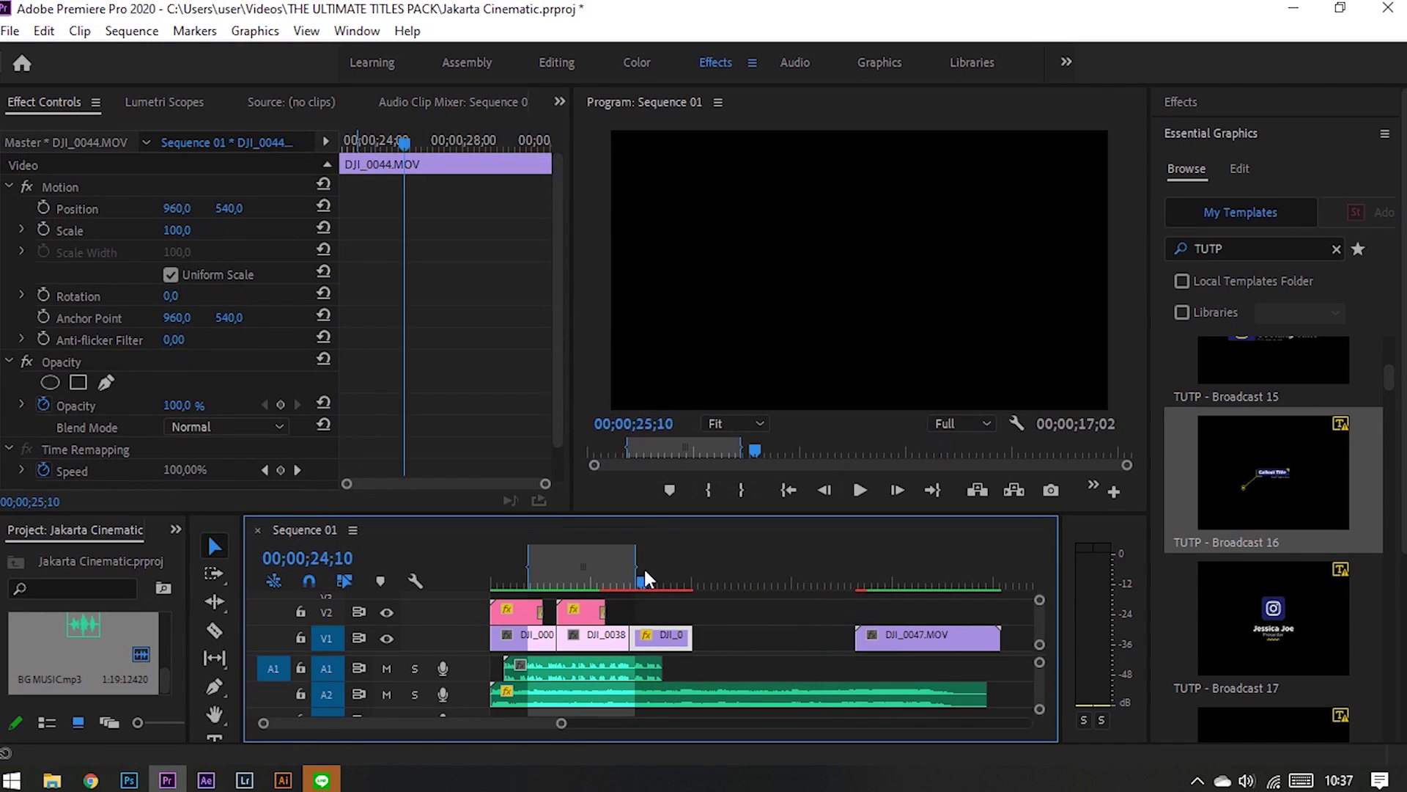
right_click(611, 563)
click(722, 286)
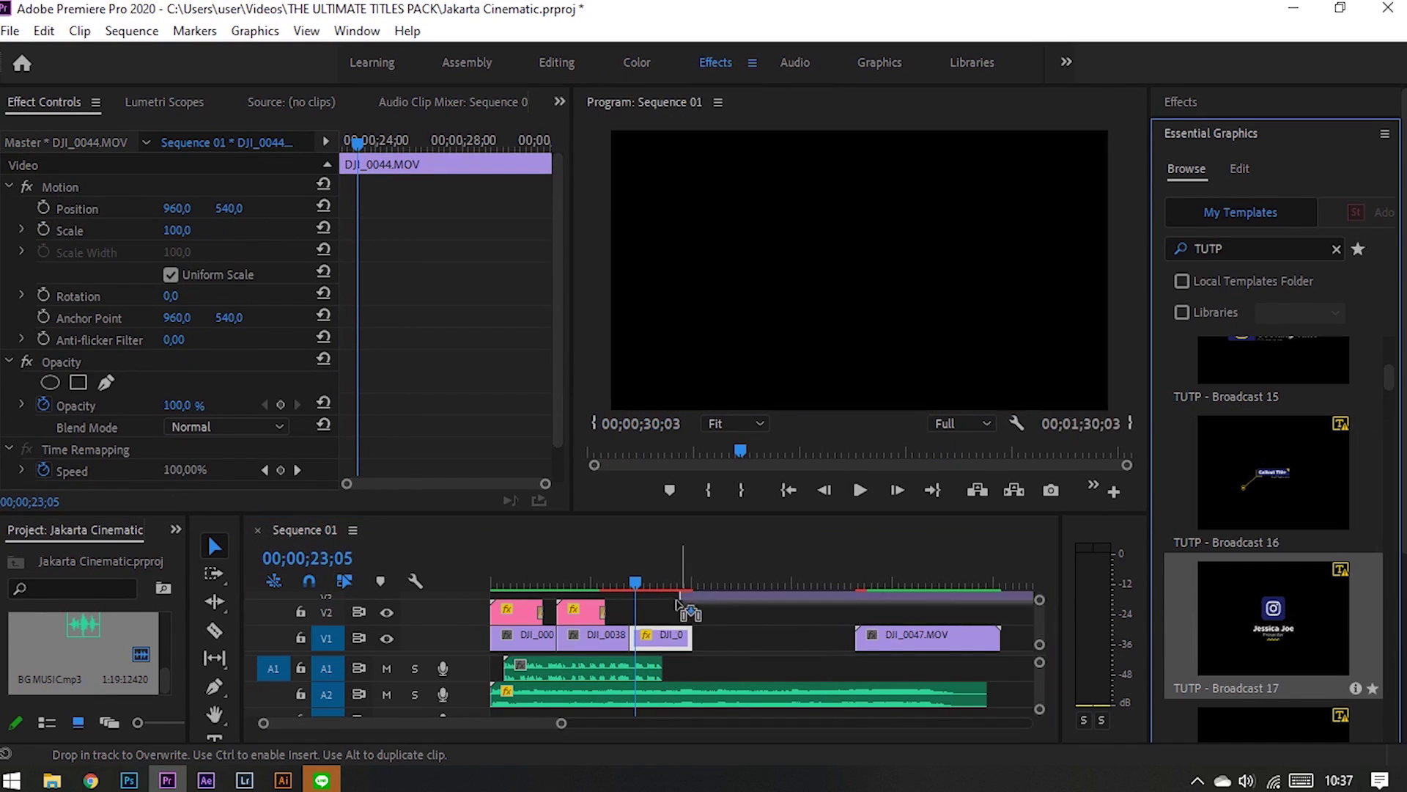
Place TUTP - Broadcast 17 on V2 over the city clip with its black background removed
drag(1273, 618, 675, 610)
click(642, 584)
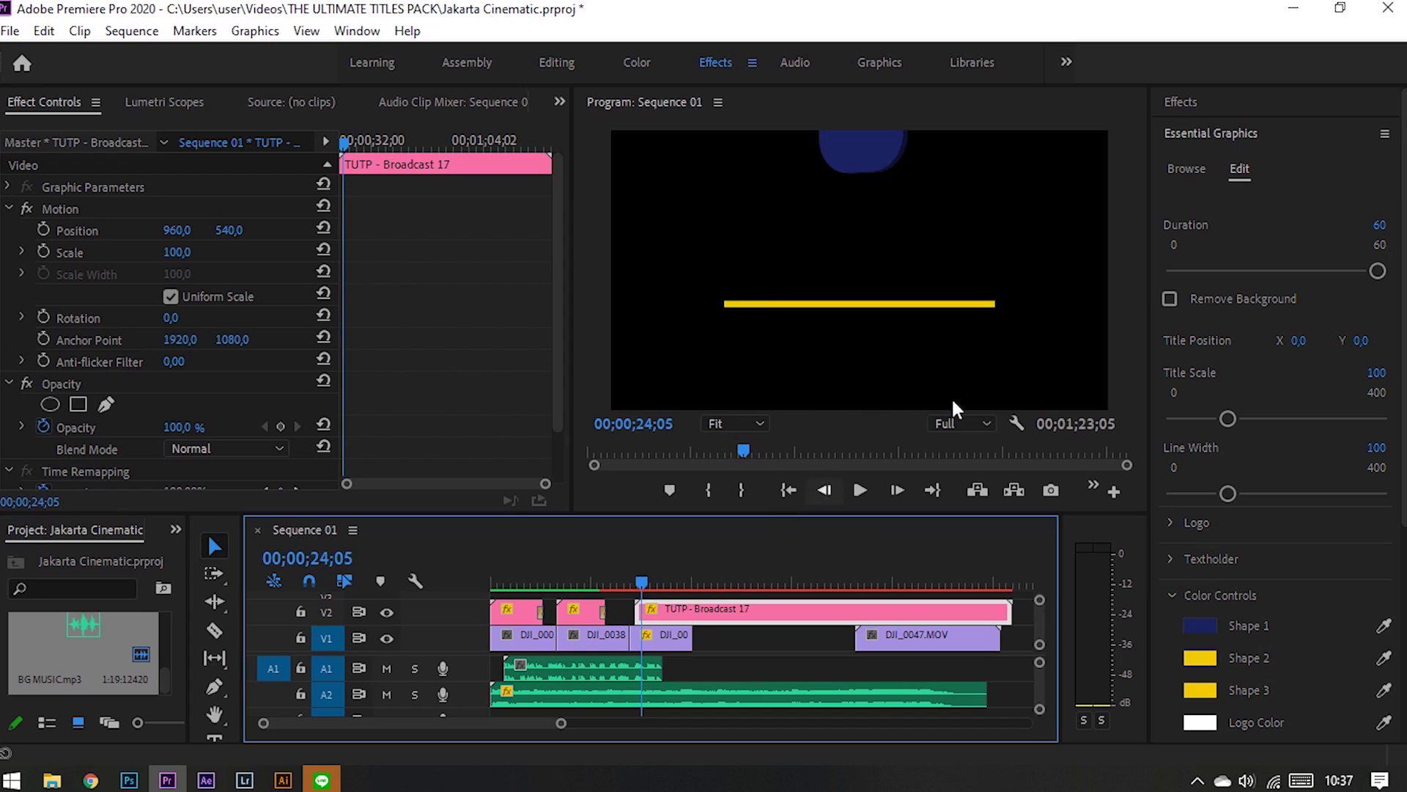
click(1228, 310)
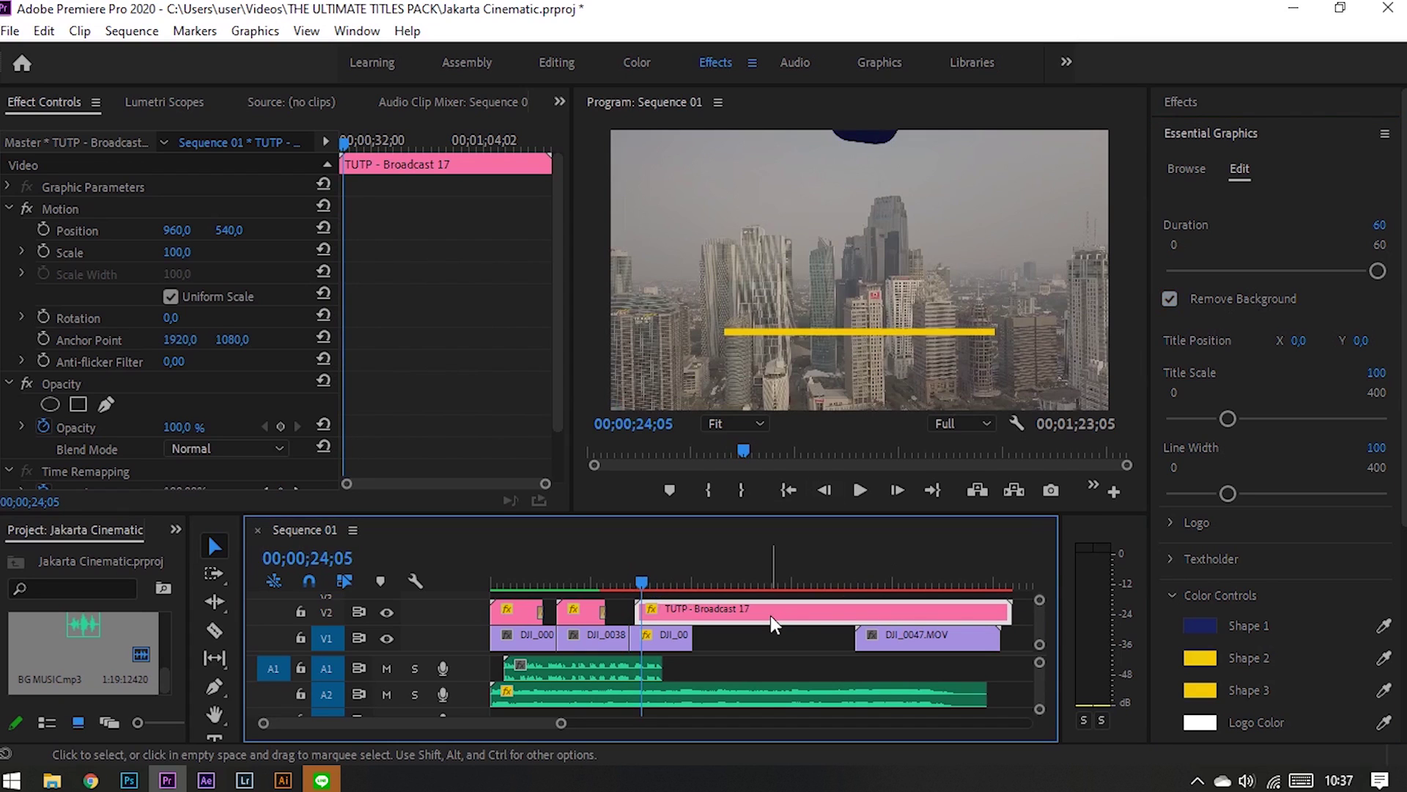
right_click(771, 614)
click(828, 742)
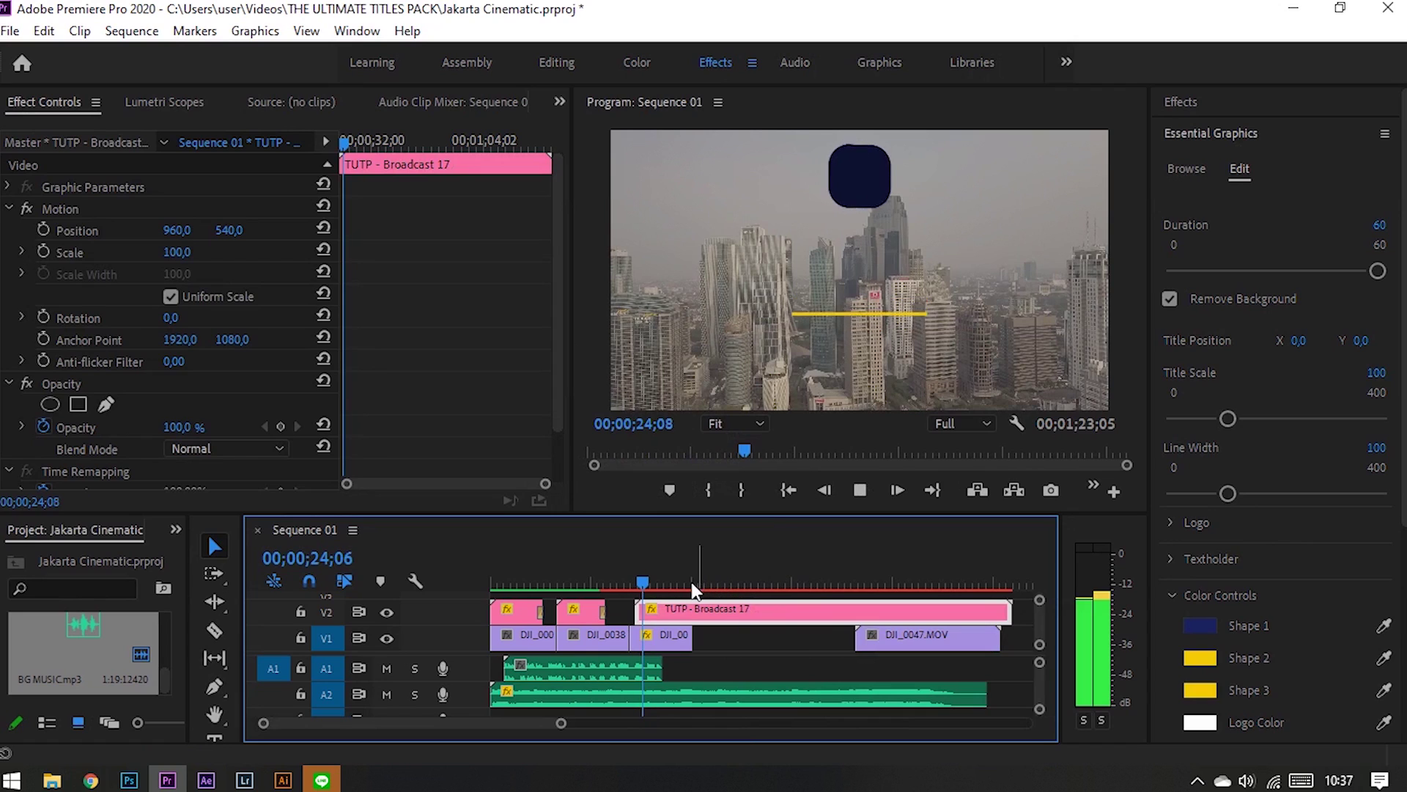
click(659, 581)
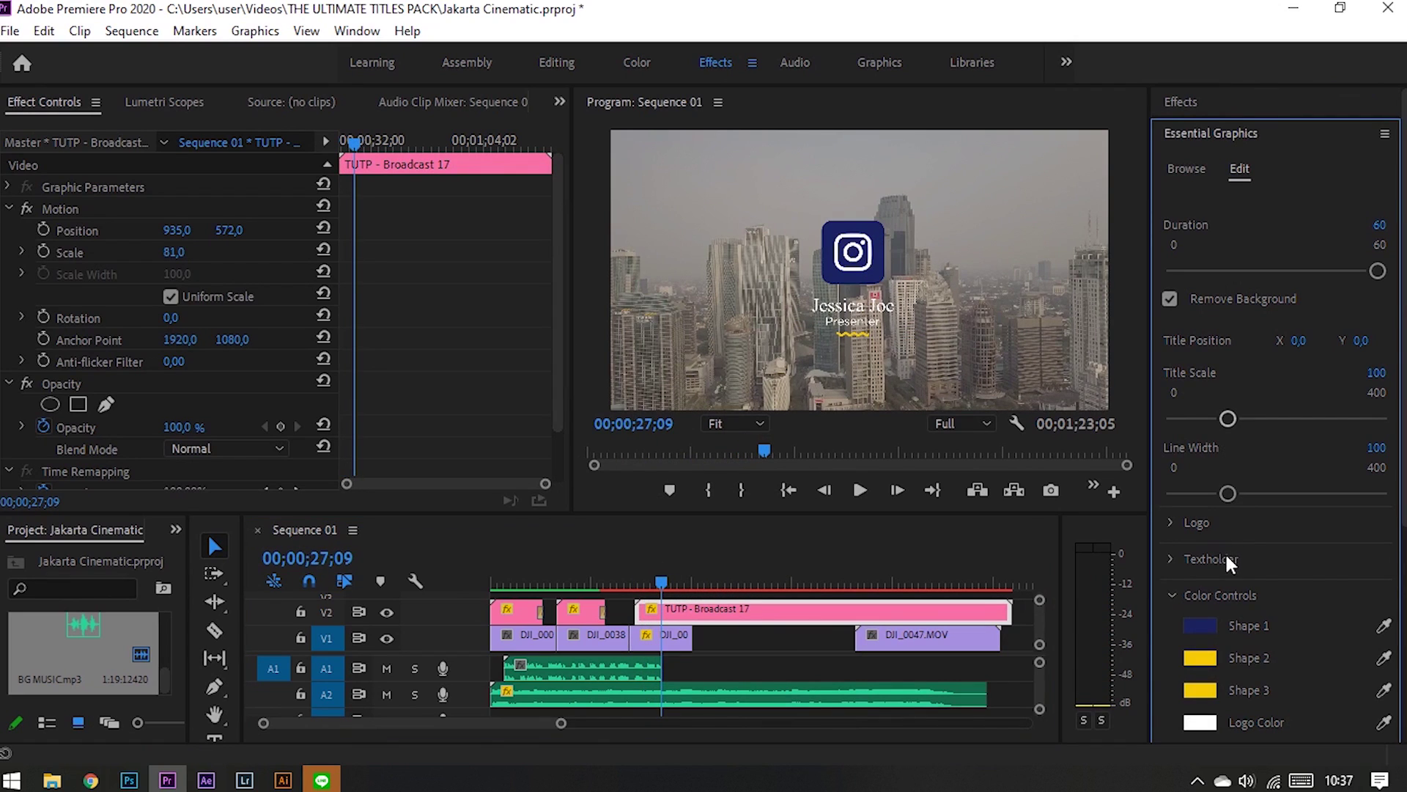
Replace the card's Text 1 with the presenter's name and Text 2 with Filmmaker & Youtuber
scroll(1247, 440, down, 3)
click(1180, 454)
triple_click(1296, 507)
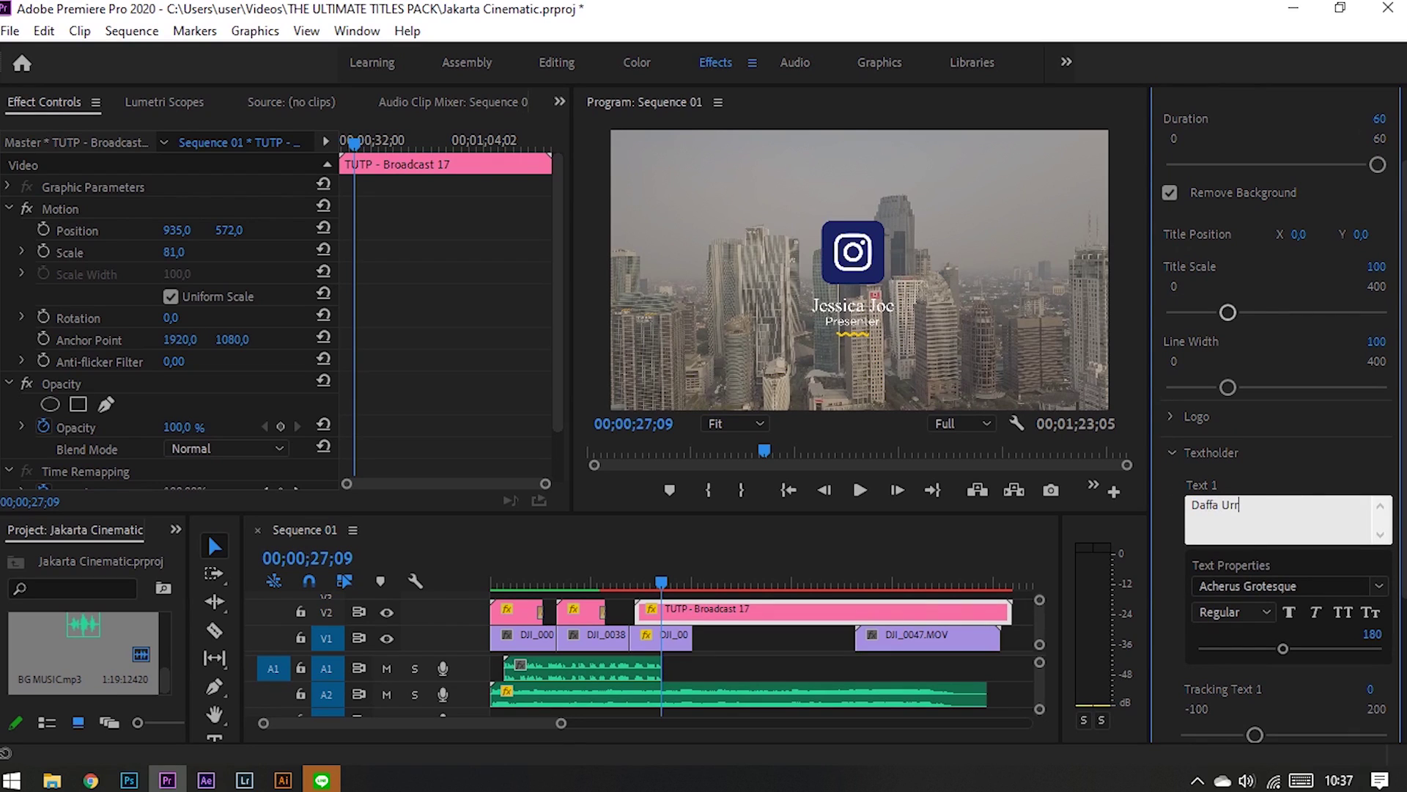
text(fi)
scroll(1266, 538, down, 3)
triple_click(1266, 537)
text(Filmmaker &)
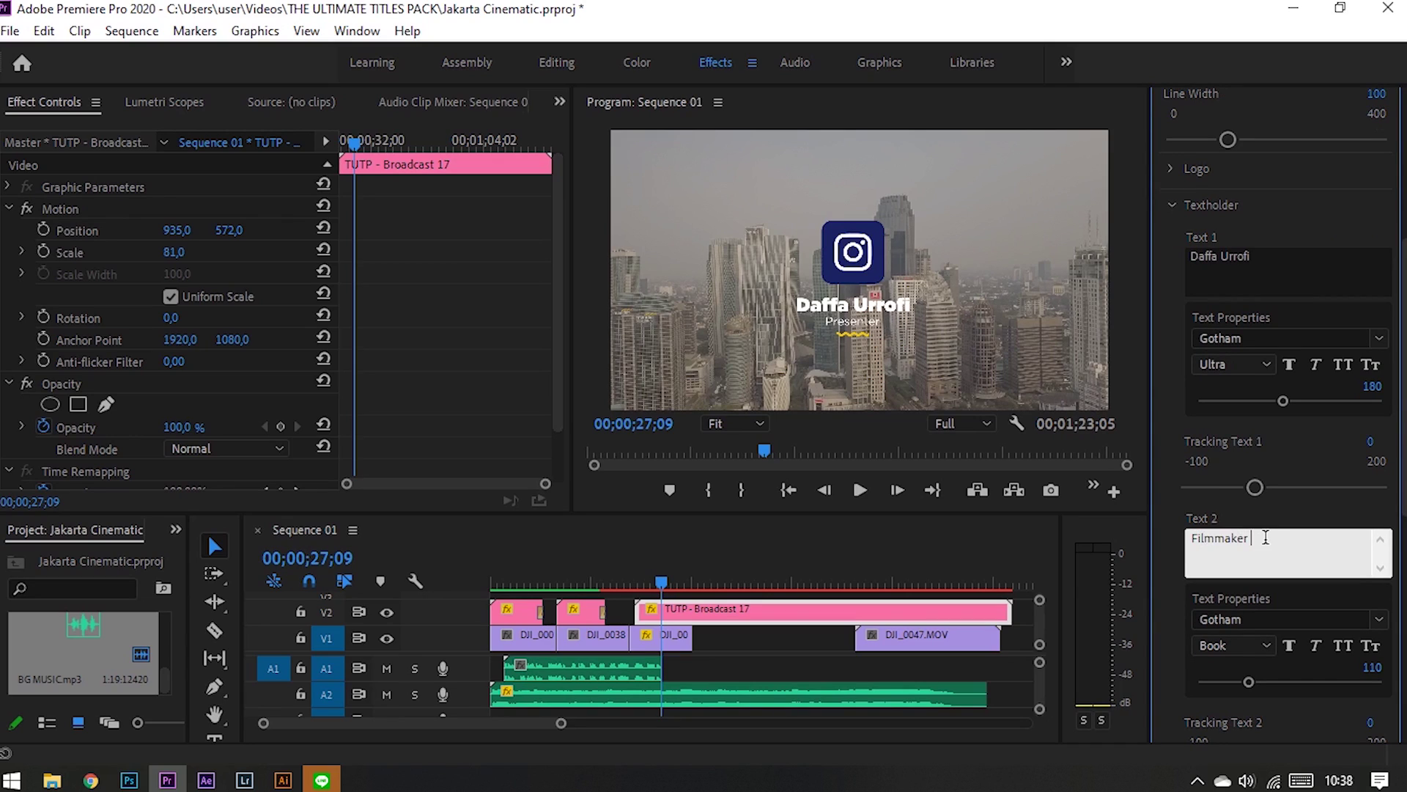
text(Youtuber)
scroll(1241, 542, down, 4)
click(1202, 576)
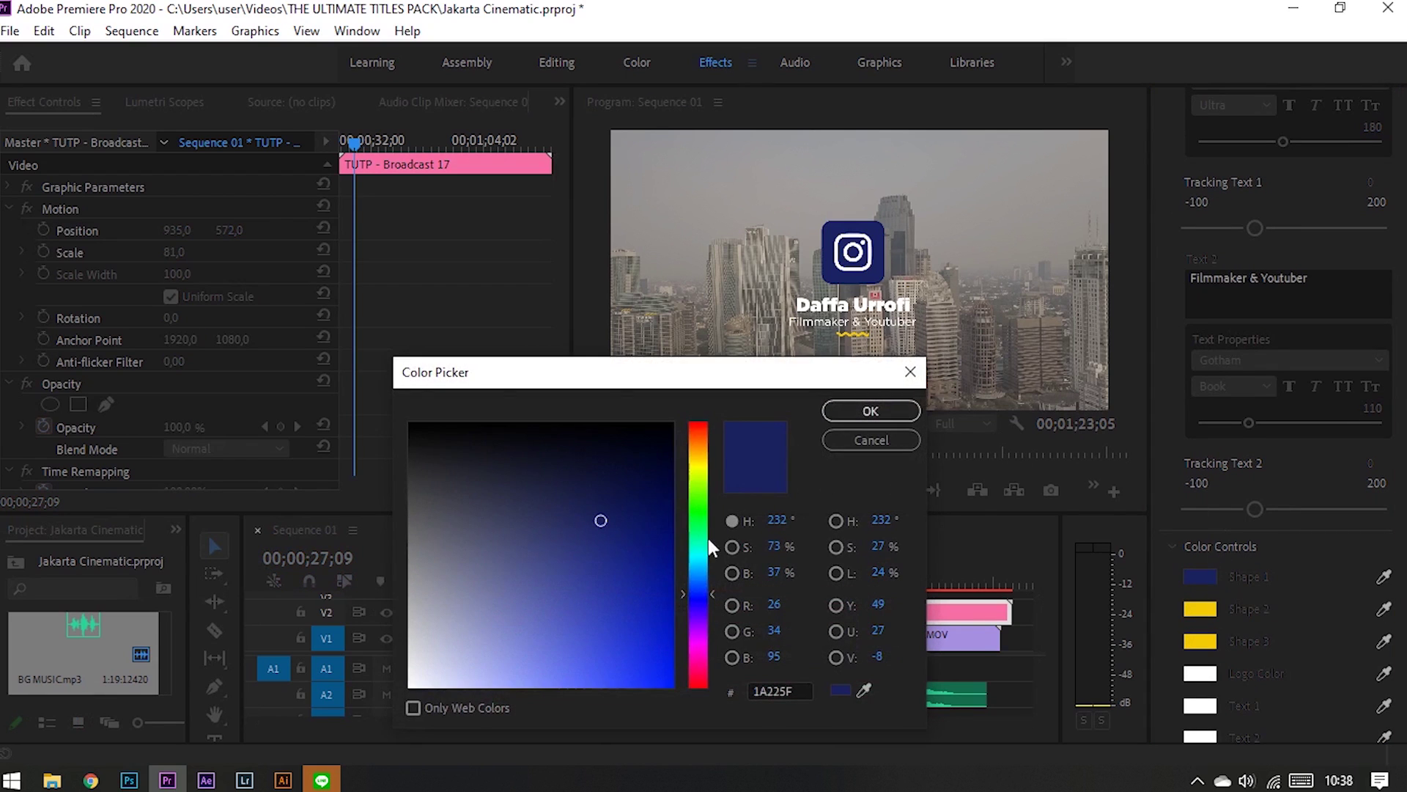
Colour Shape 1 bright red and set Shape 3 and Shape 2 to white
drag(705, 513, 709, 687)
drag(637, 660, 683, 708)
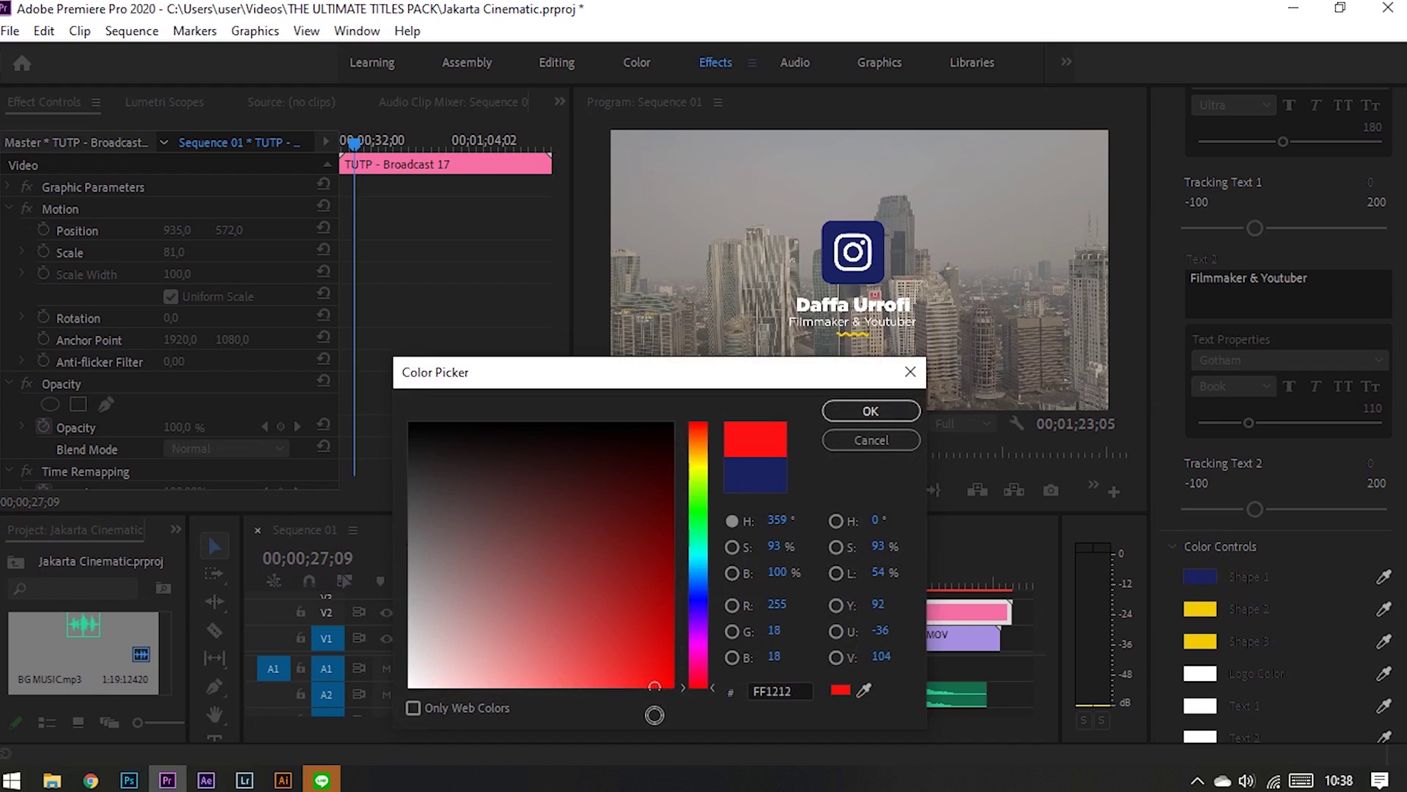
click(871, 411)
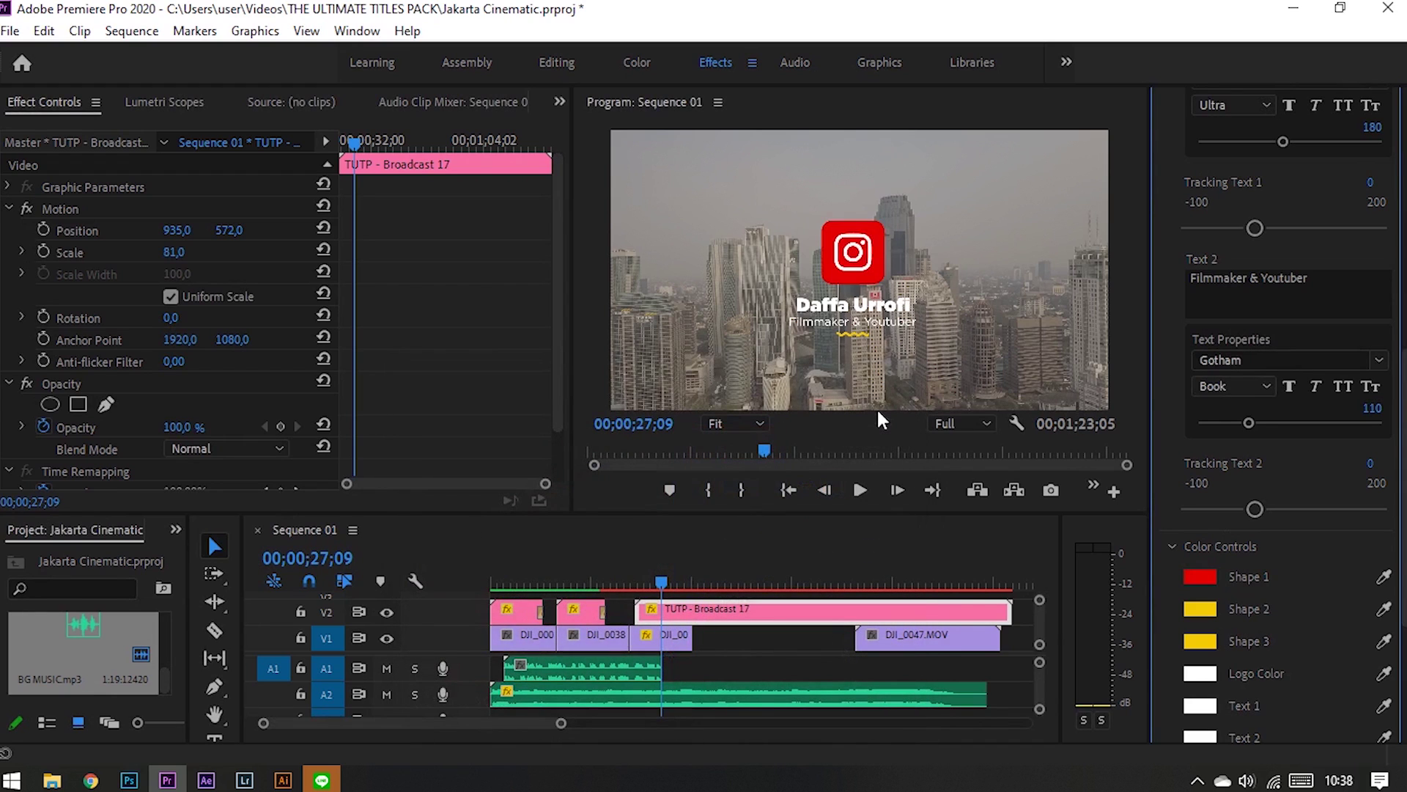
click(1200, 641)
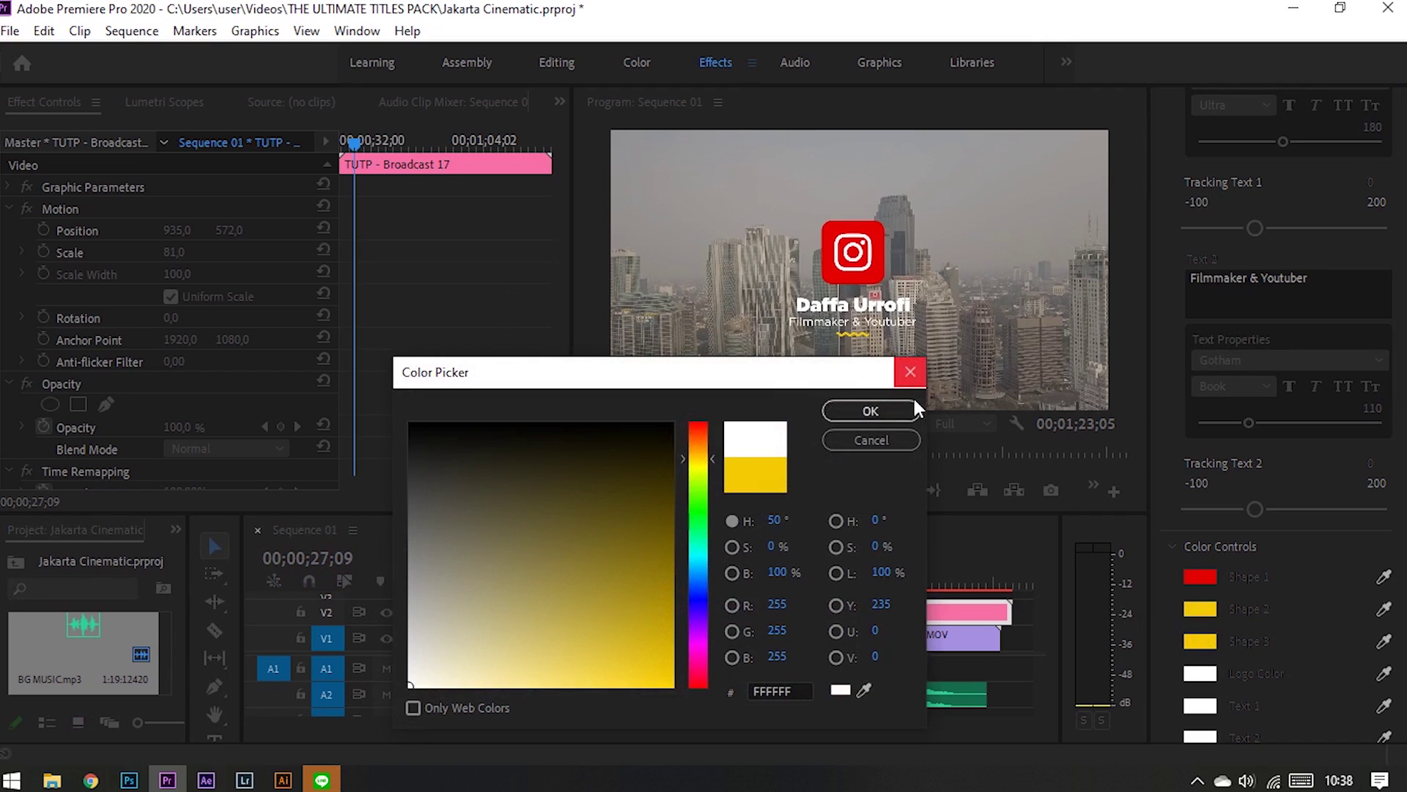
click(913, 407)
click(1200, 605)
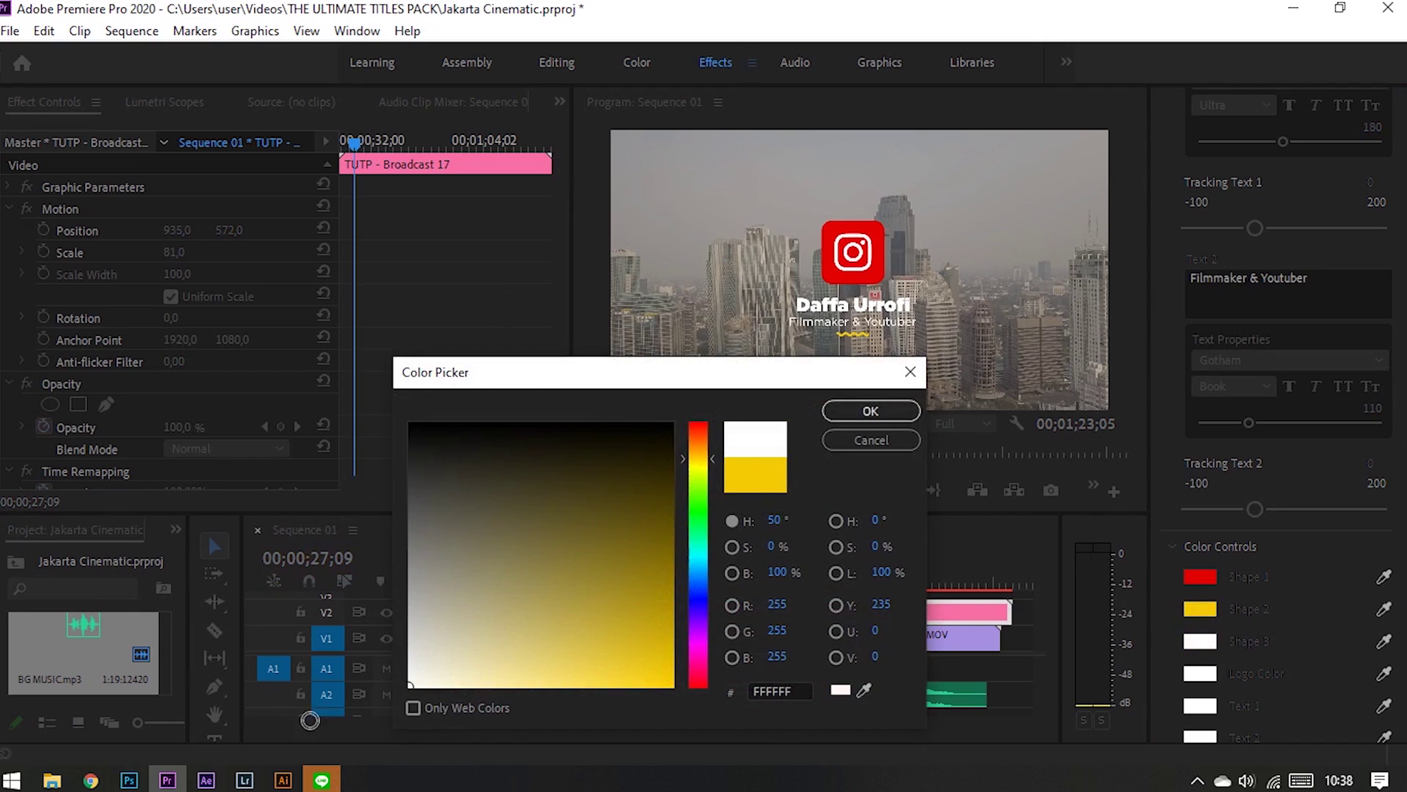
click(838, 412)
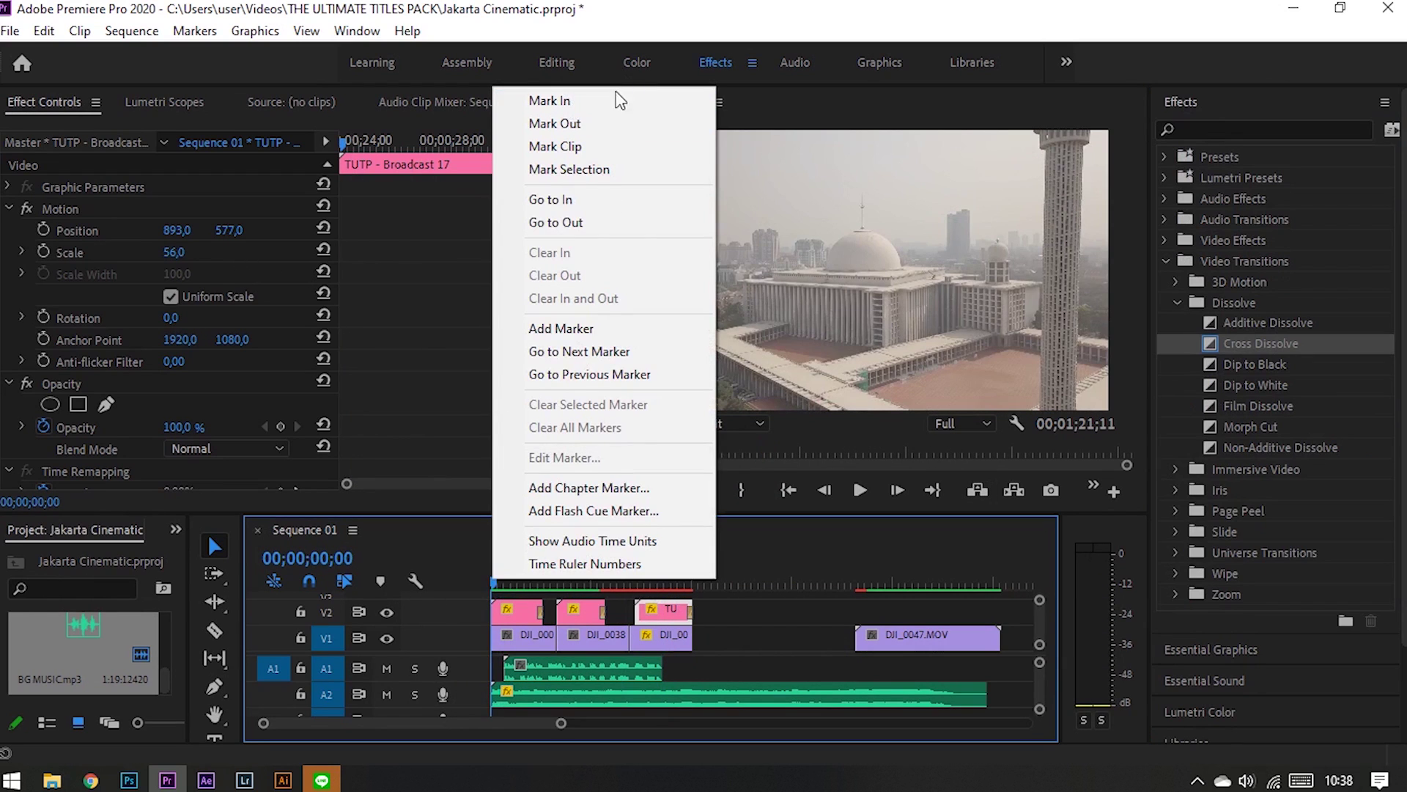
Set the out point at 32;18, render previews, and play back in the maximized Program monitor
right_click(696, 564)
click(733, 120)
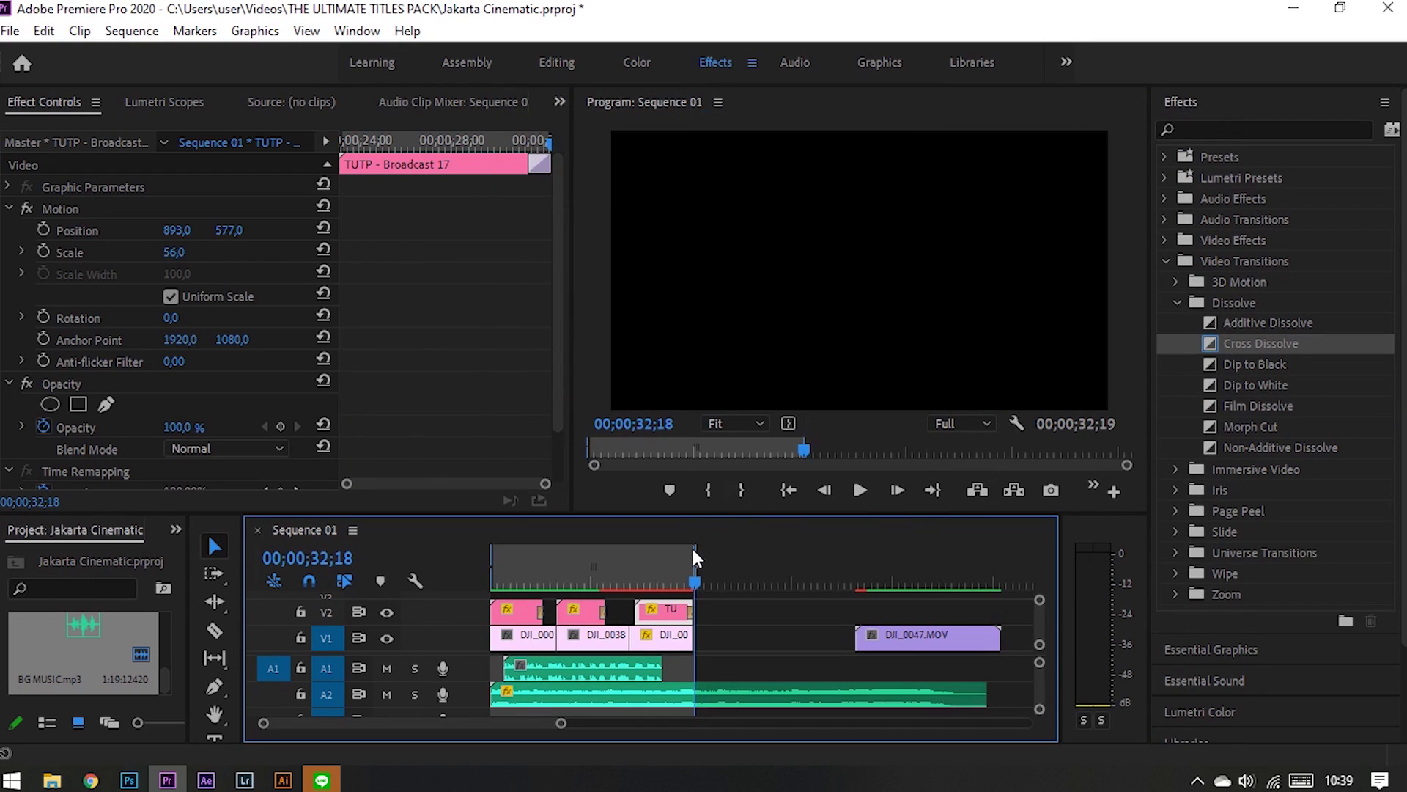
key(Return)
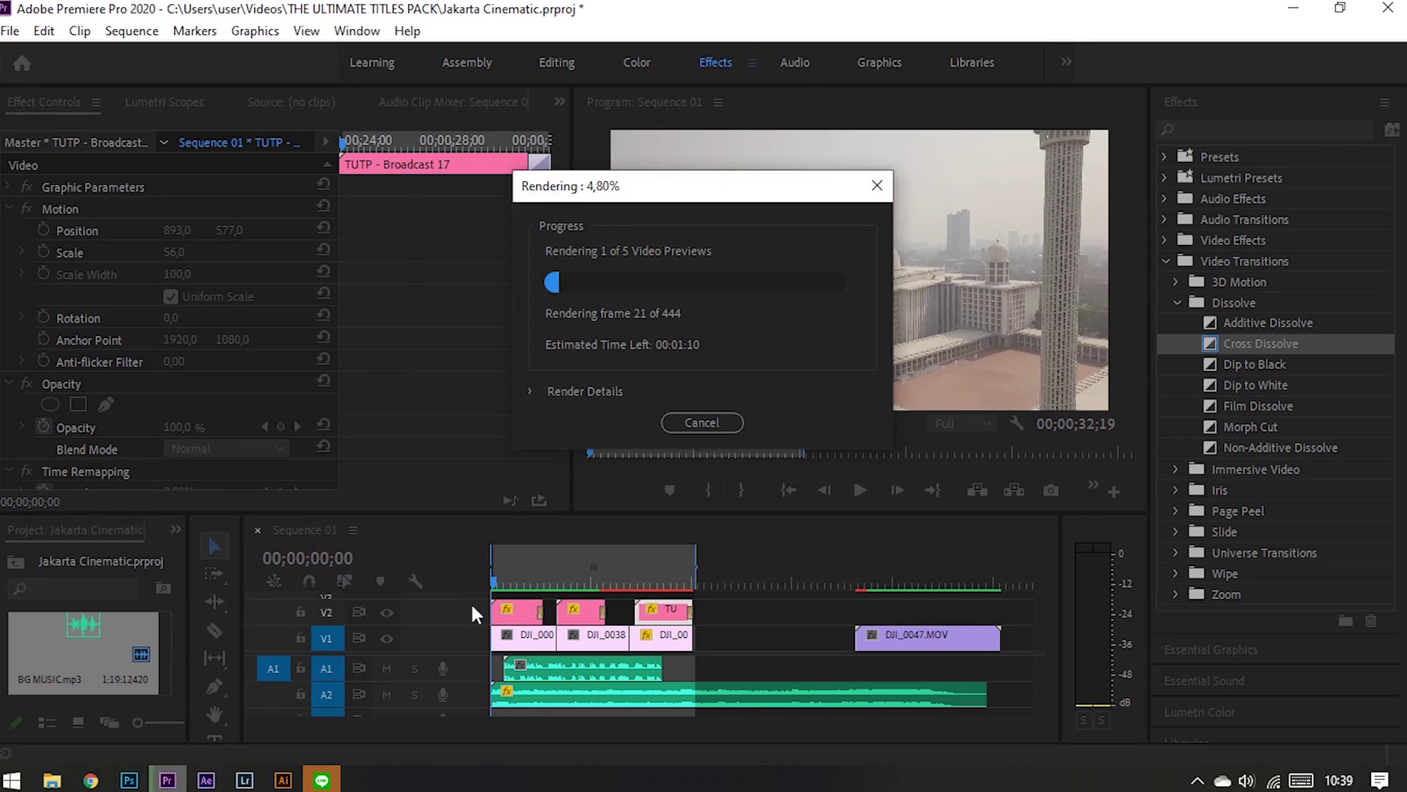
key(grave)
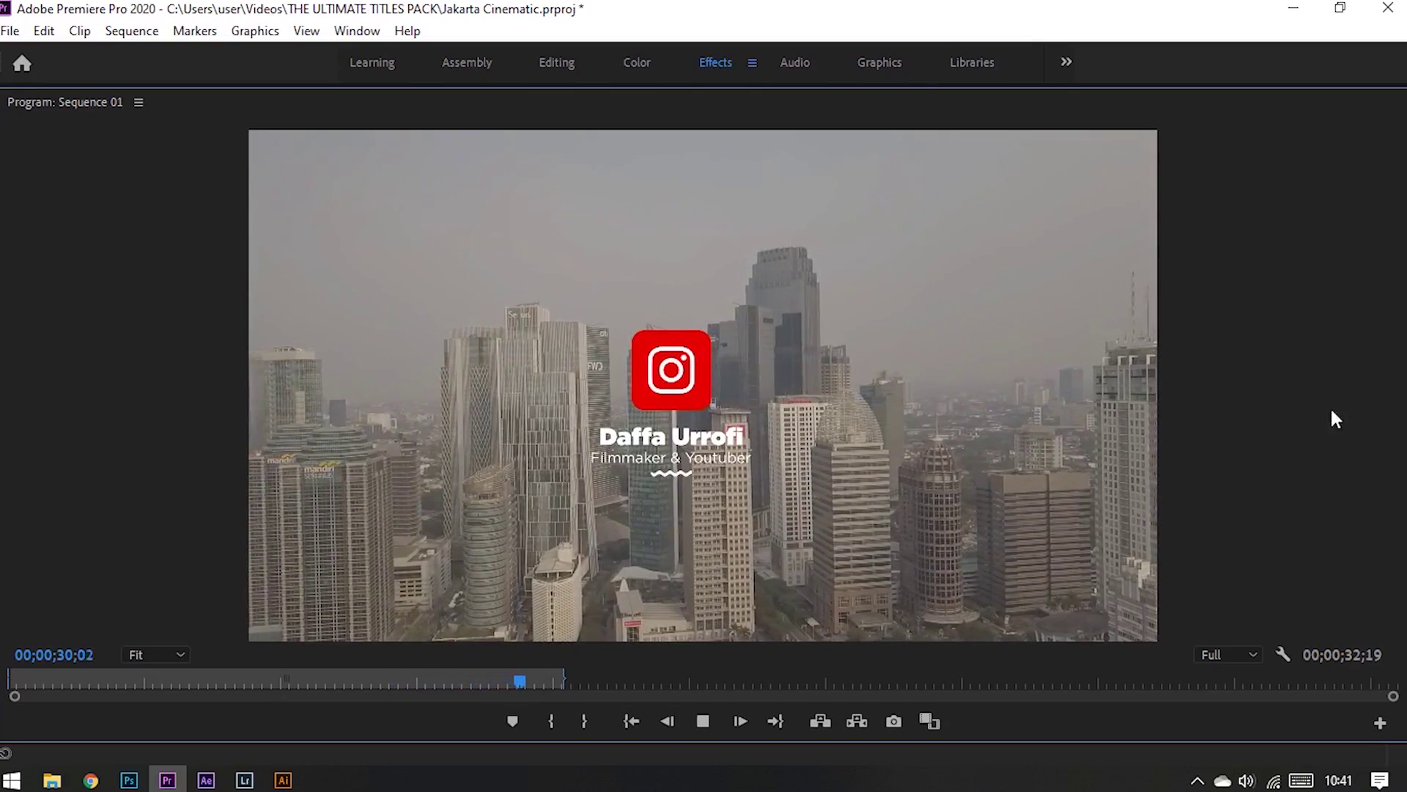
Restore the editing layout, reopen the card's Edit settings, and park at 27;29
key(grave)
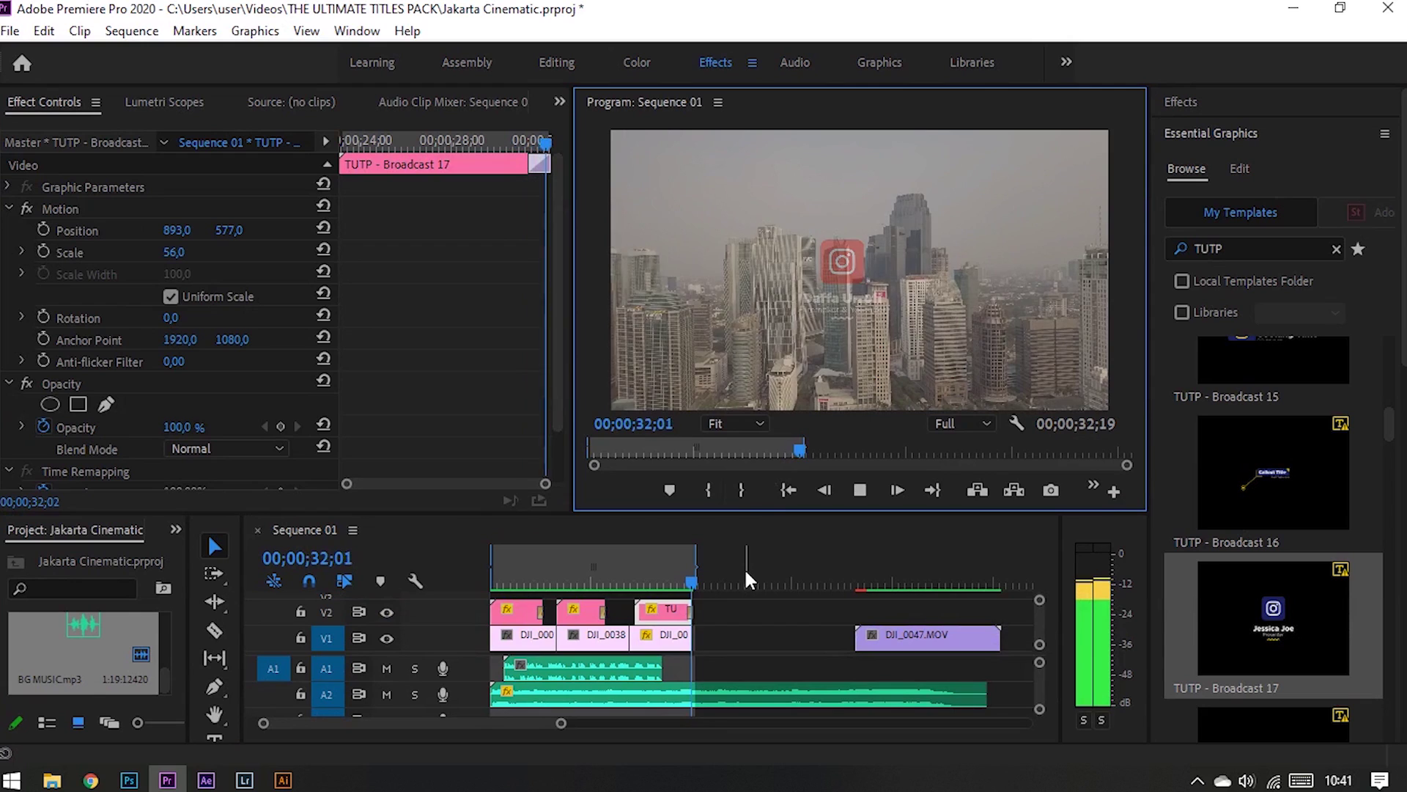
click(1240, 169)
click(667, 579)
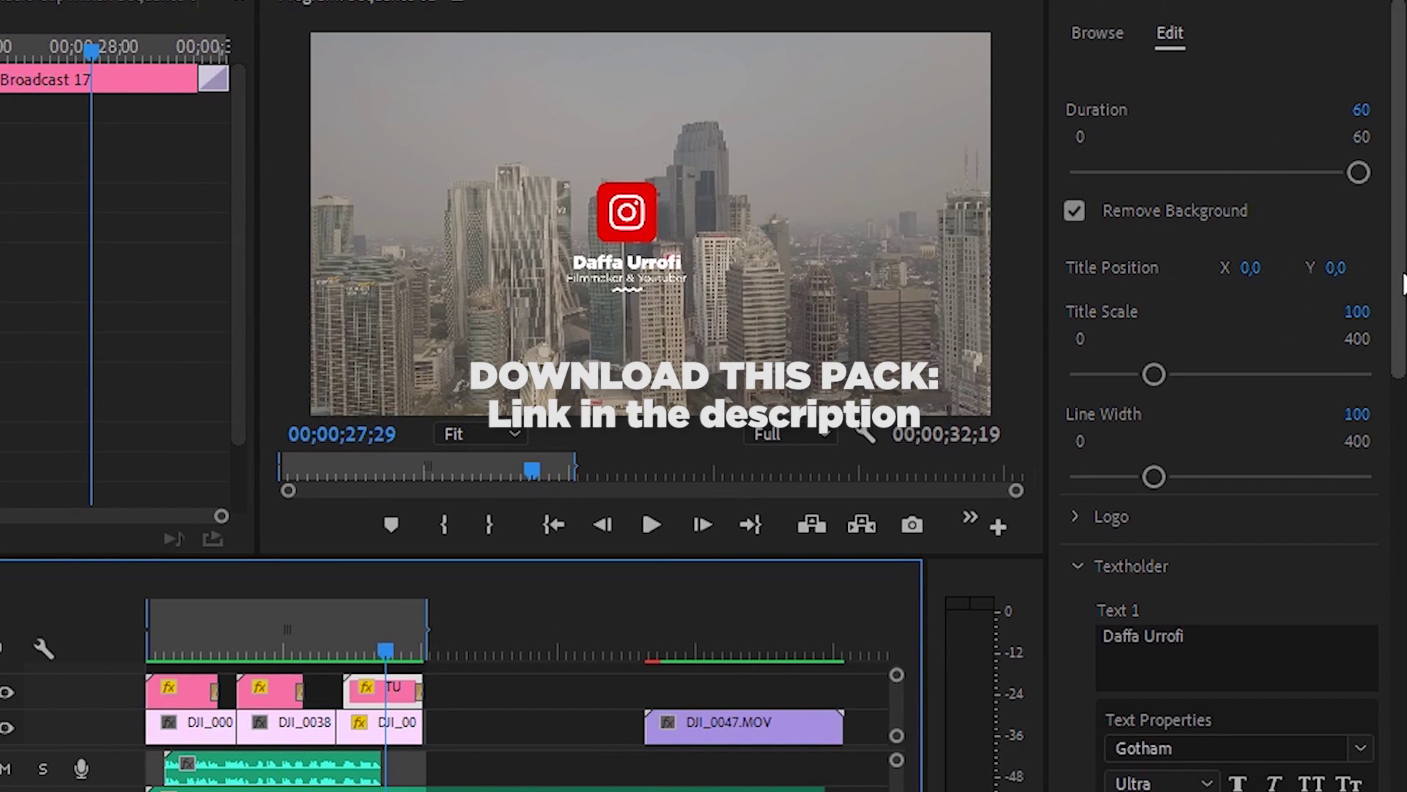
In the Logo options, tick Facebook in place of Instagram for the presenter card
scroll(1203, 403, down, 2)
click(1175, 449)
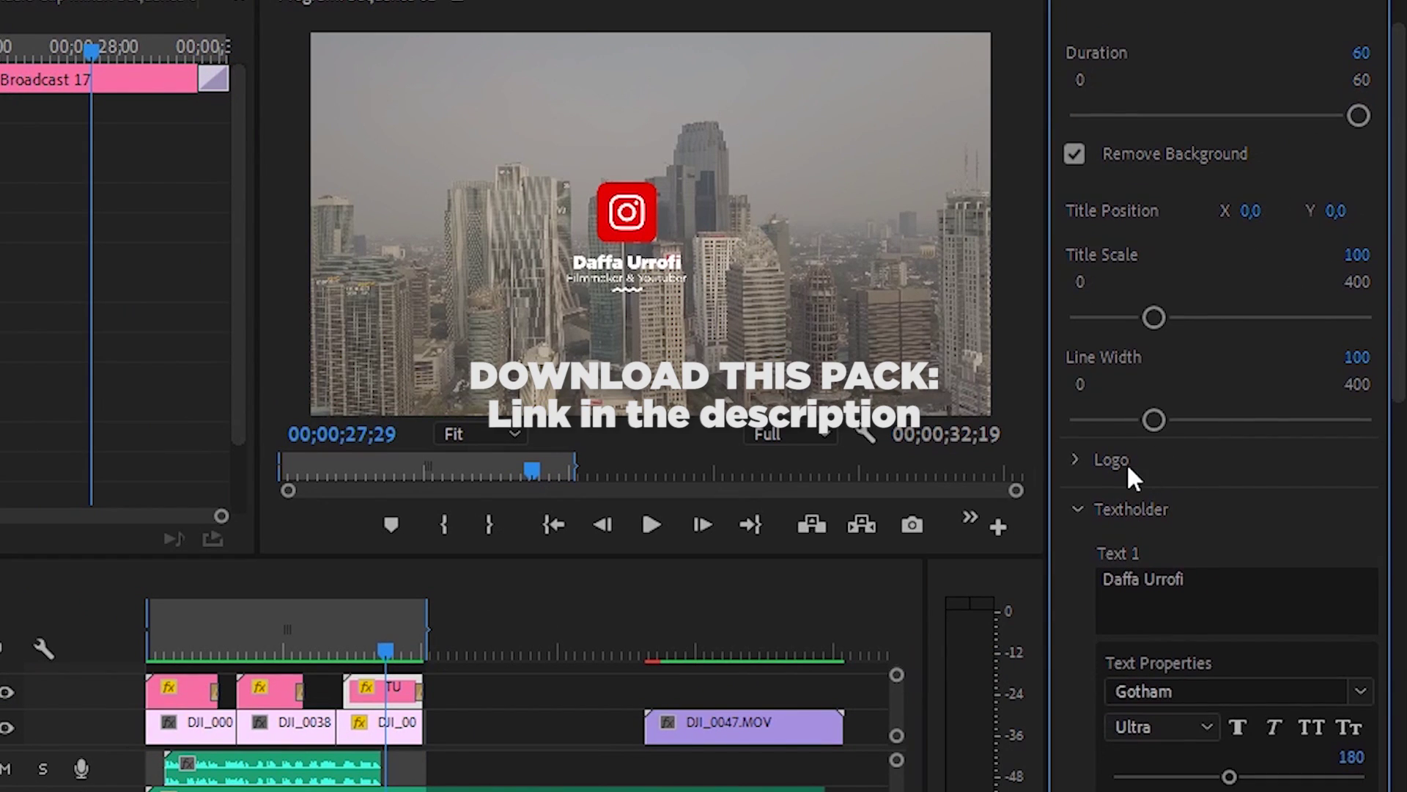
click(1072, 461)
scroll(1405, 355, down, 10)
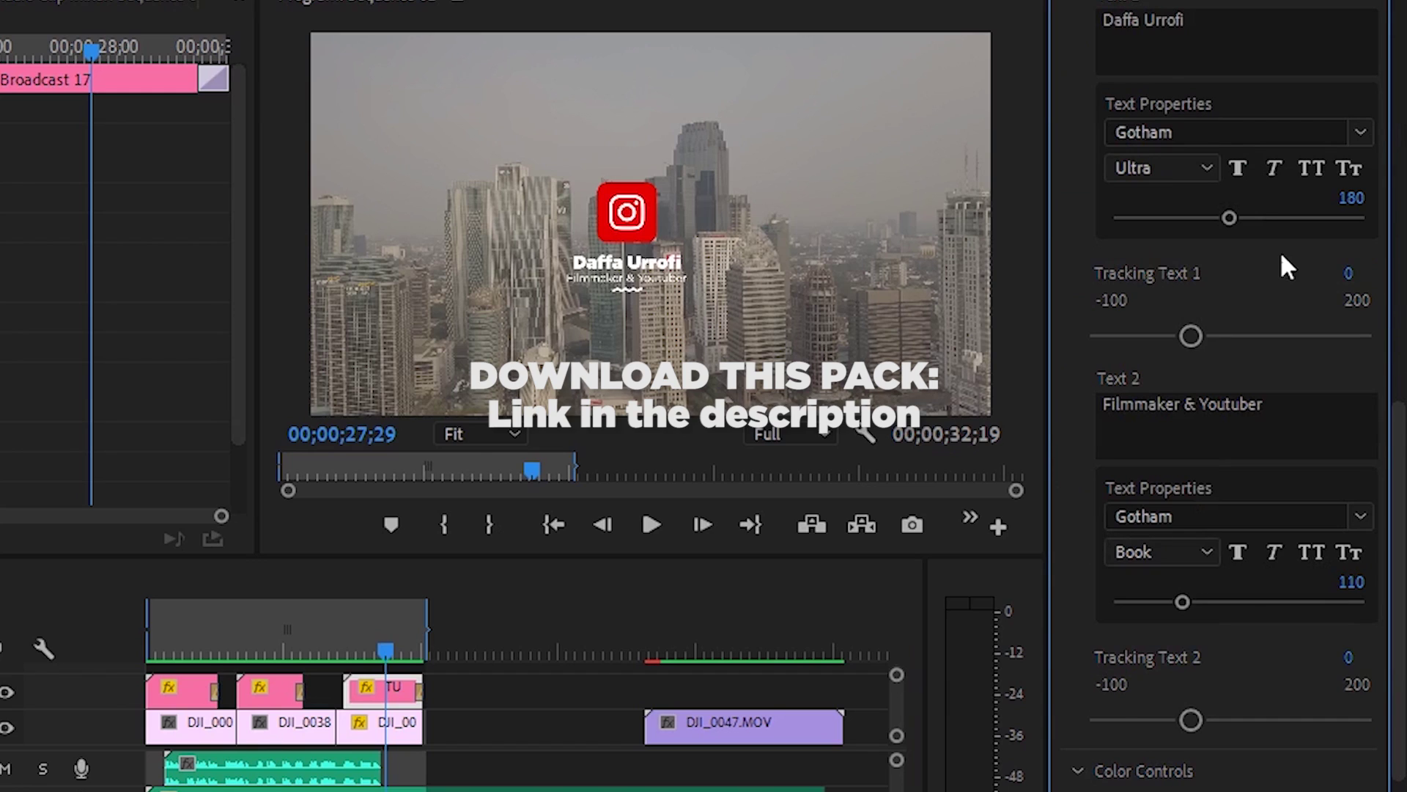
scroll(1288, 268, up, 10)
click(1102, 346)
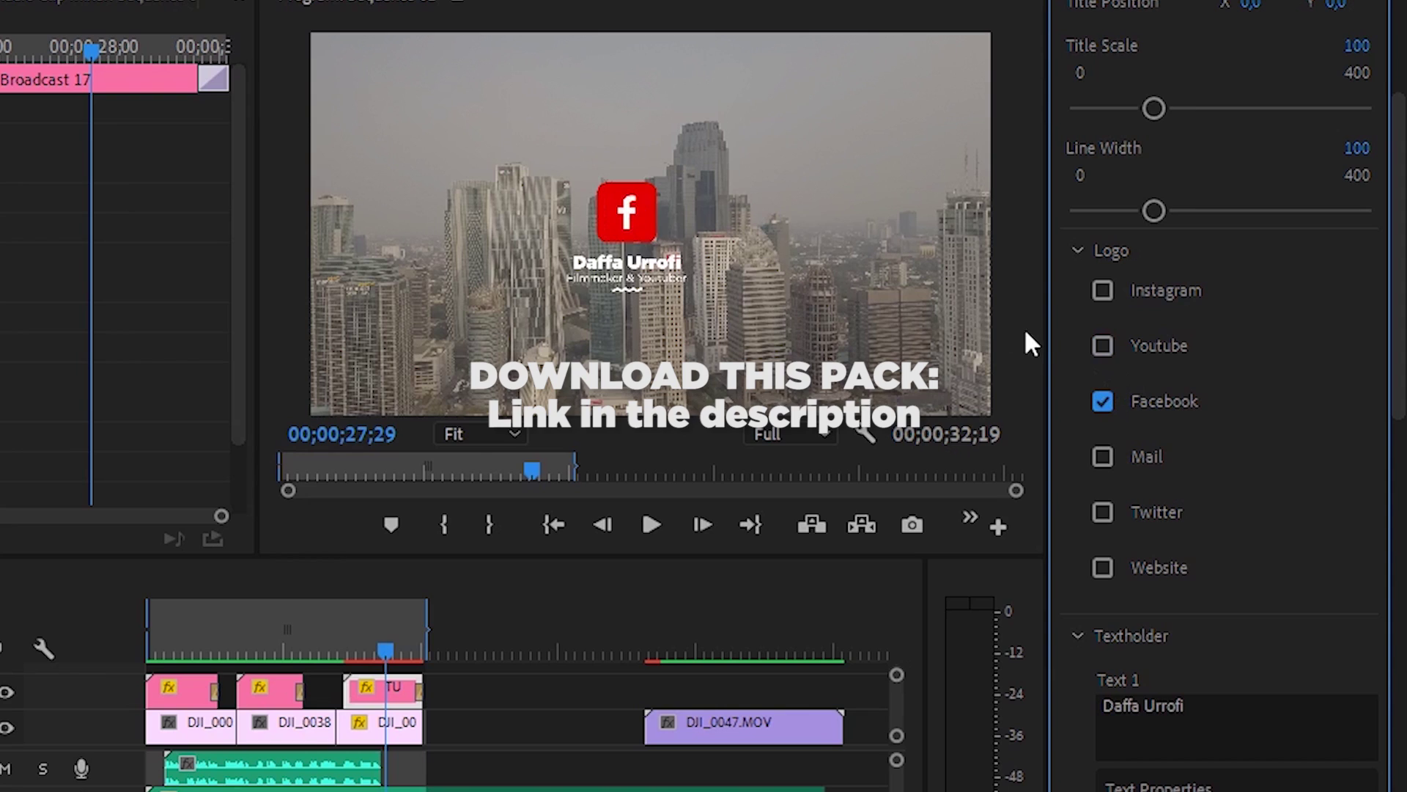
Select the presenter's name in the card's Text 1 field in Essential Graphics
scroll(1114, 416, down, 2)
scroll(1114, 417, down, 4)
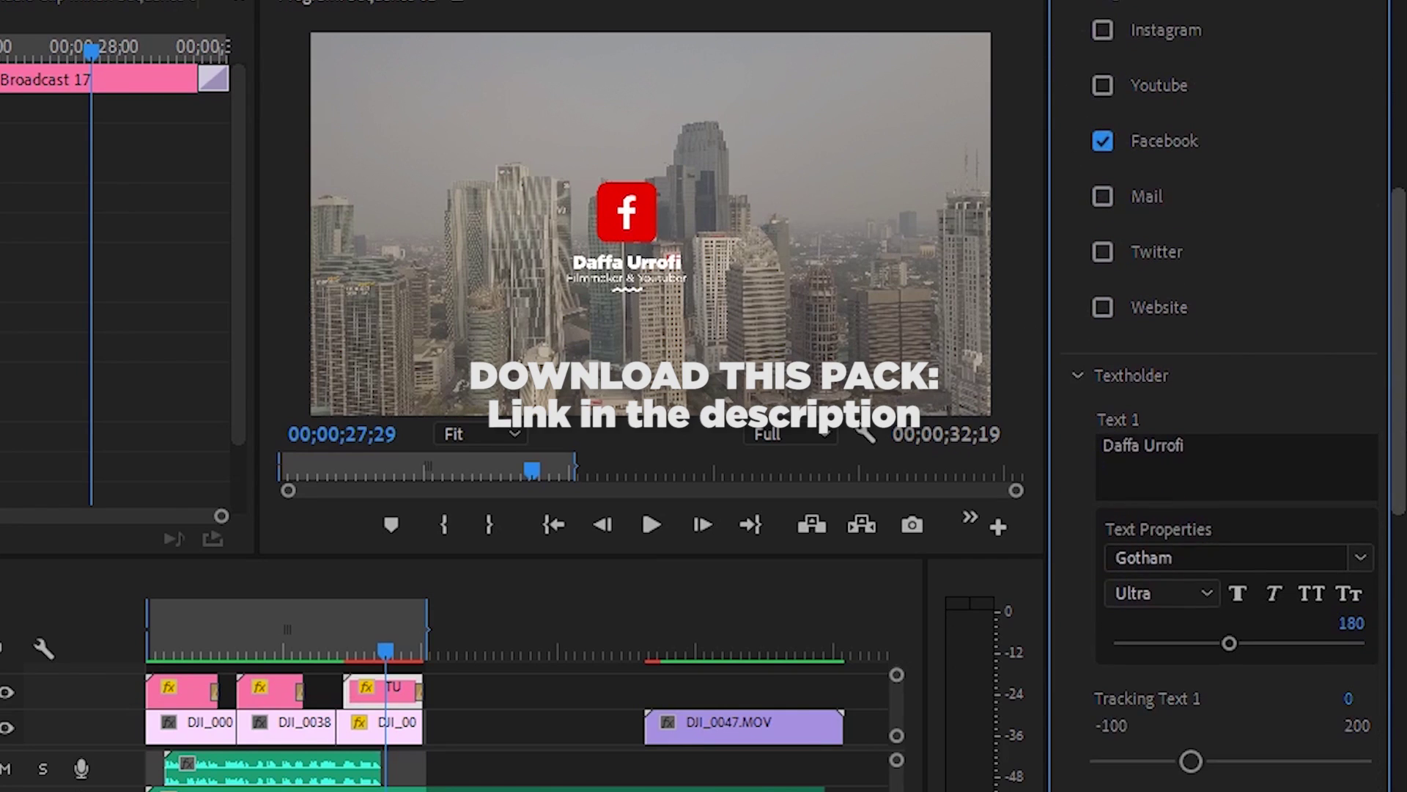
scroll(1216, 296, down, 2)
scroll(1216, 296, down, 1)
click(1211, 312)
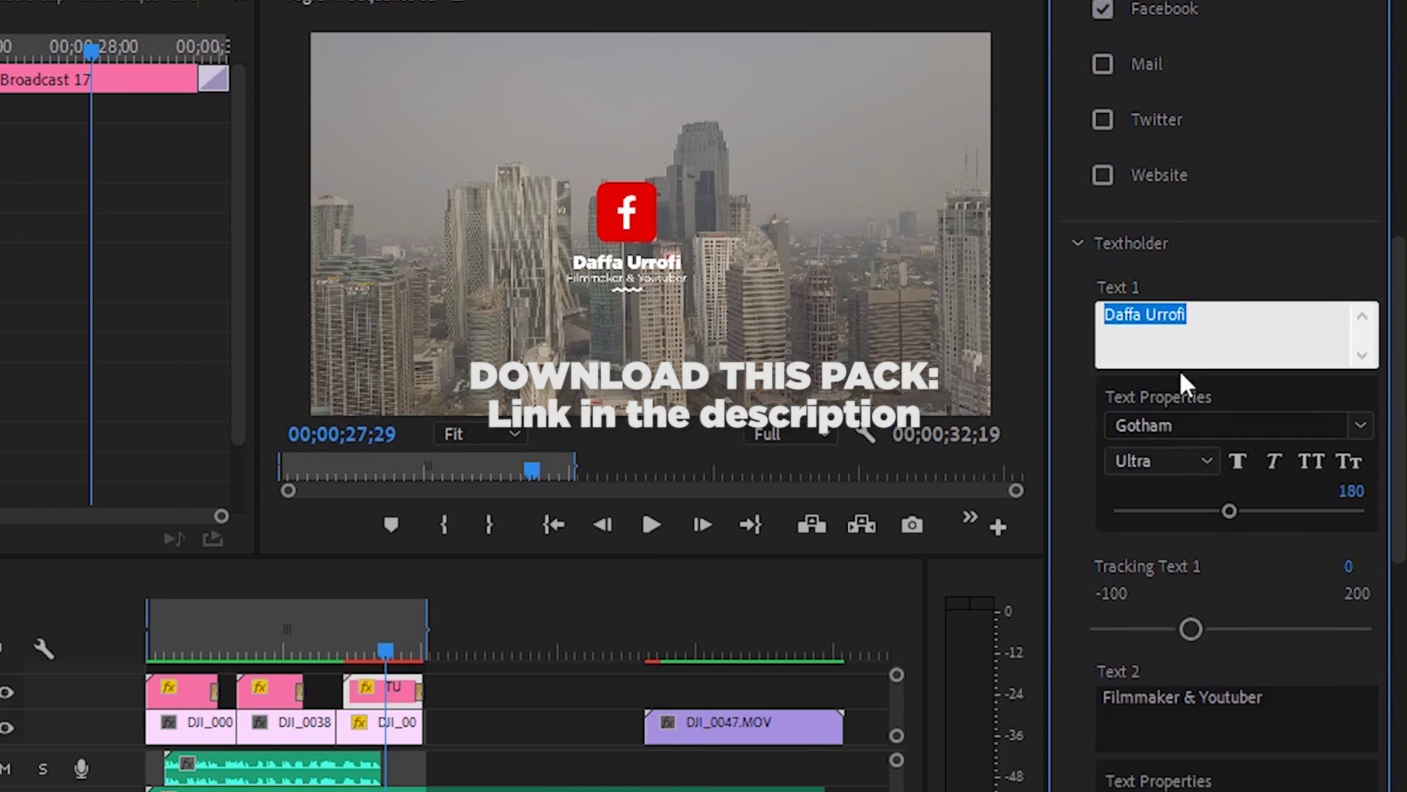
click(1145, 460)
drag(1400, 297, 1400, 605)
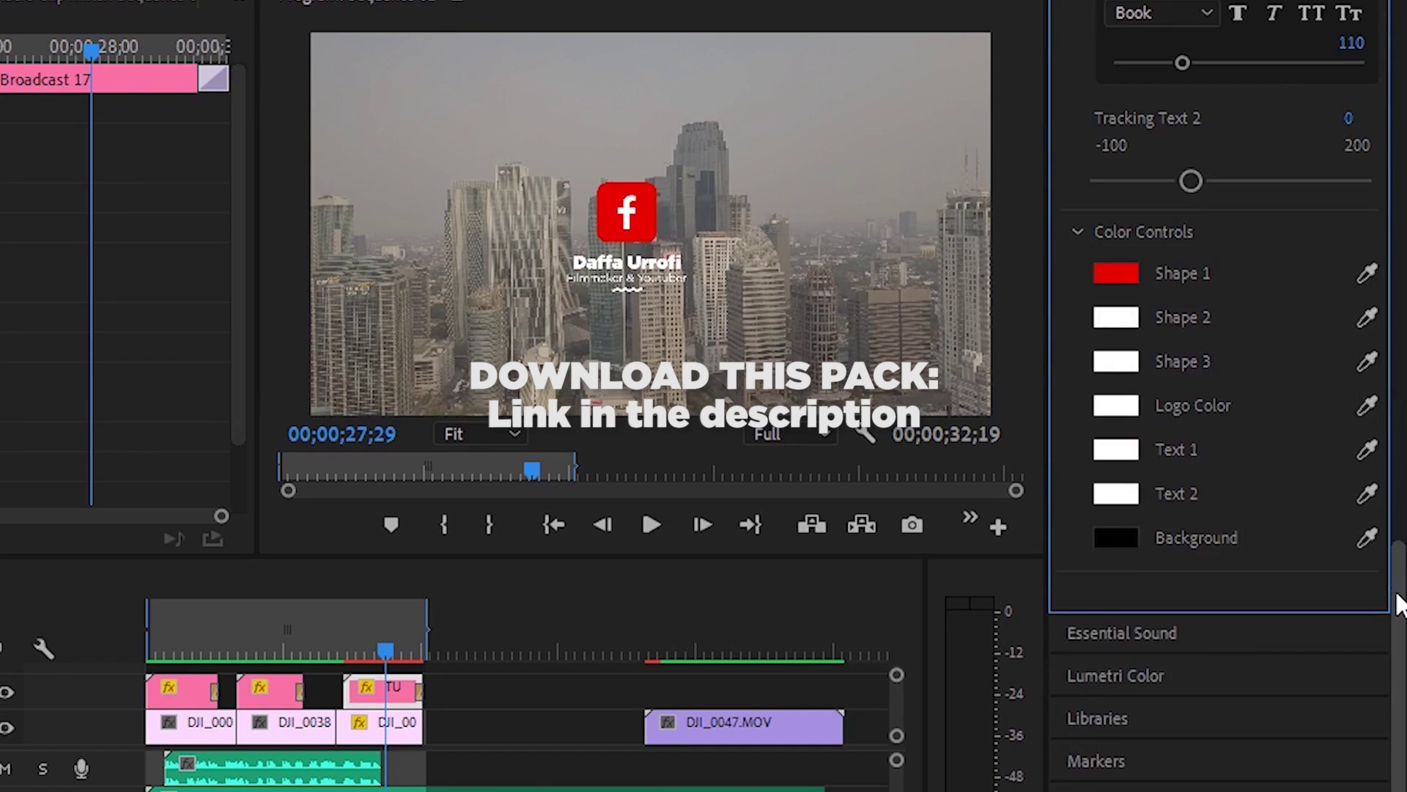
scroll(1133, 582, up, 2)
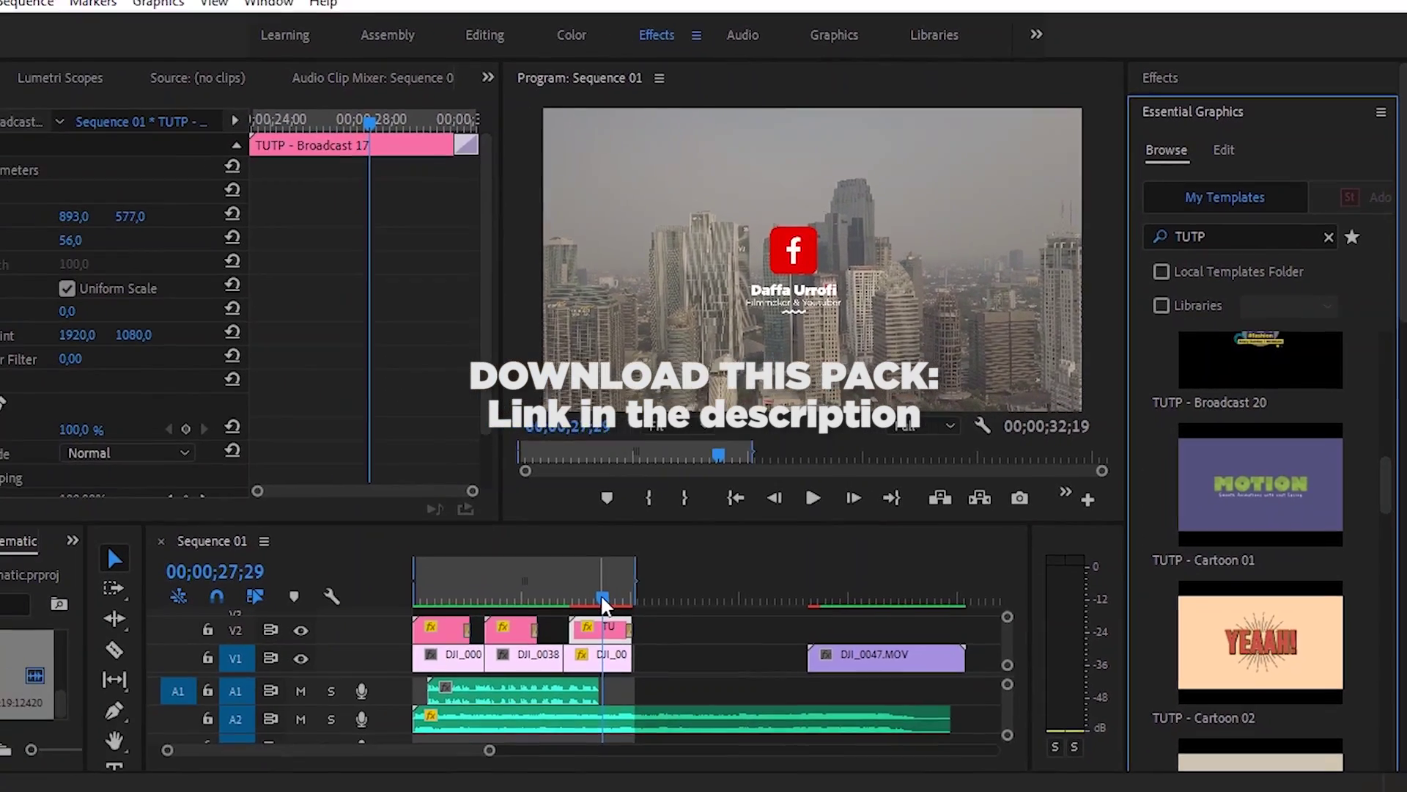